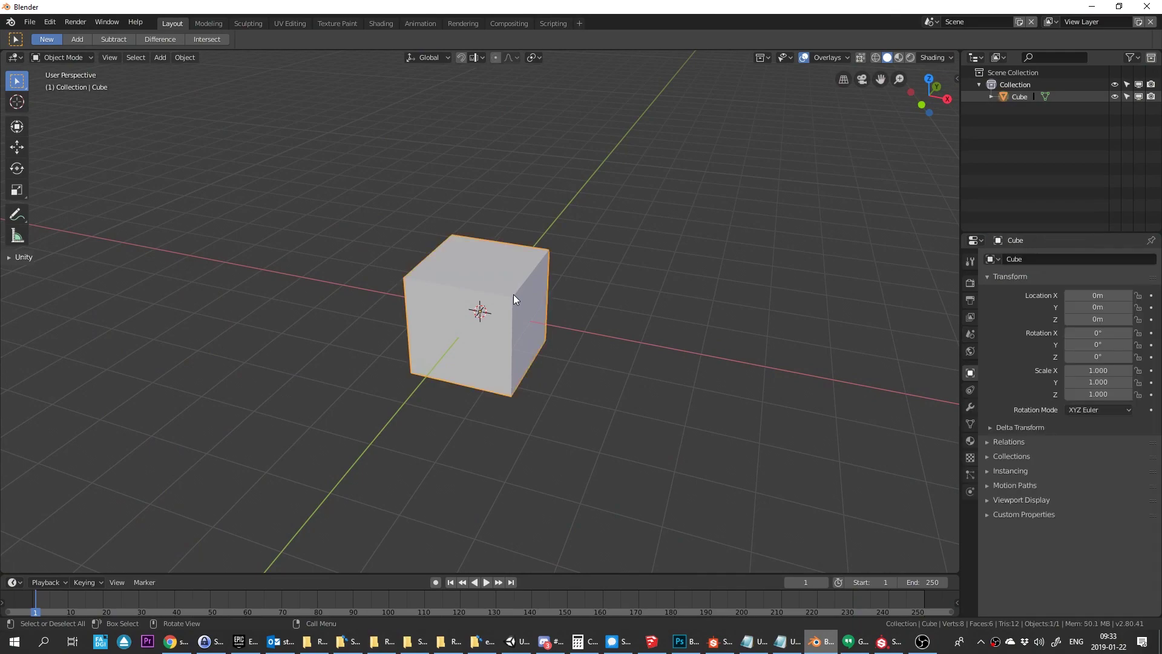
Scale the cube's mesh in Edit Mode by 2 along X and 0.5 along Y
{"action": "key", "text": "Tab"}
{"action": "key", "text": "s"}
{"action": "key", "text": "x"}
{"action": "key", "text": "2"}
{"action": "key", "text": "Return"}
{"action": "type", "text": "sy0.5"}
{"action": "key", "text": "Return"}
{"action": "middle_click_drag", "start_coordinate": [586, 283], "coordinate": [551, 270]}
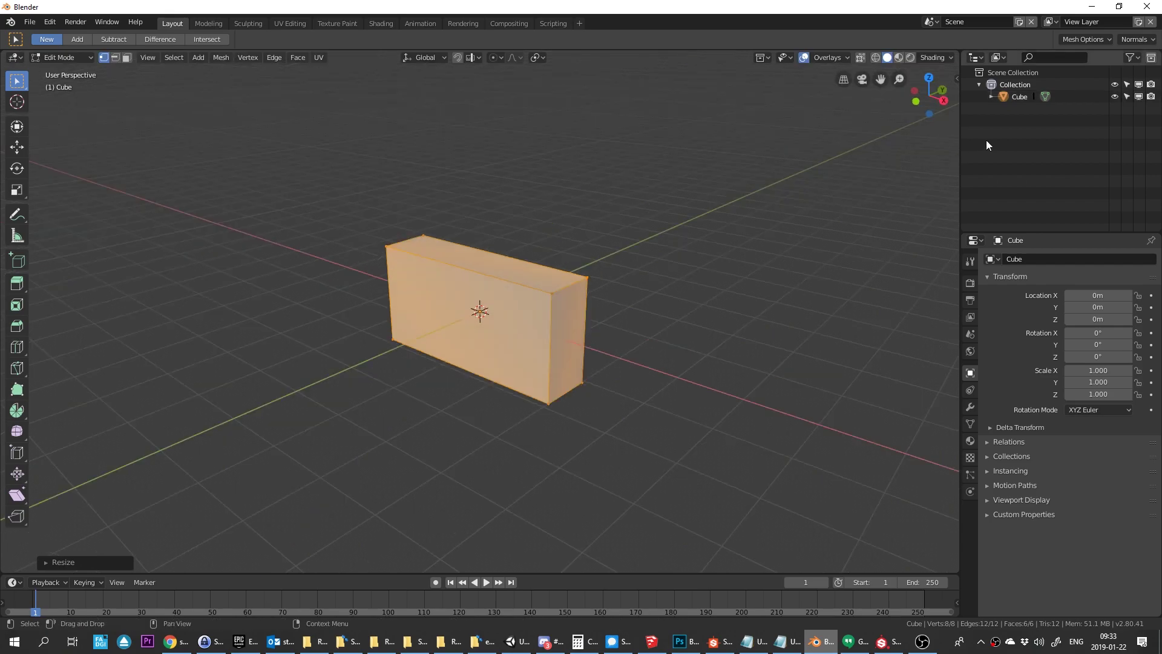
Rename the Cube object as StoneBase
{"action": "double_click", "coordinate": [1016, 97]}
{"action": "type", "text": "S"}
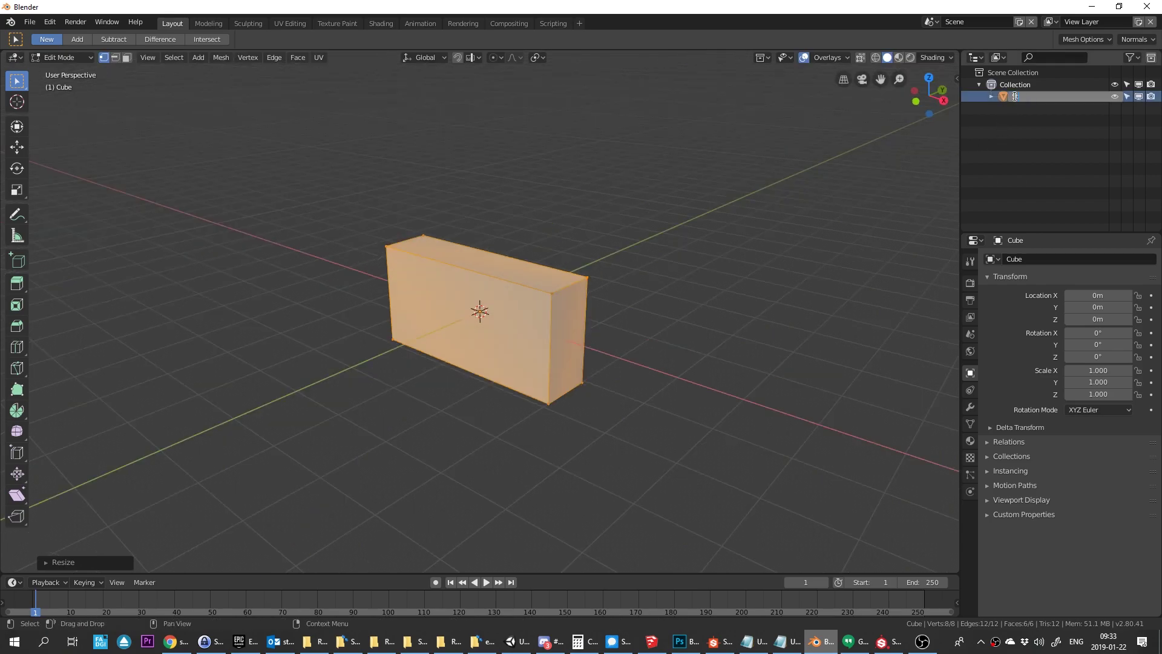
{"action": "type", "text": "StoneBase"}
{"action": "key", "text": "Return"}
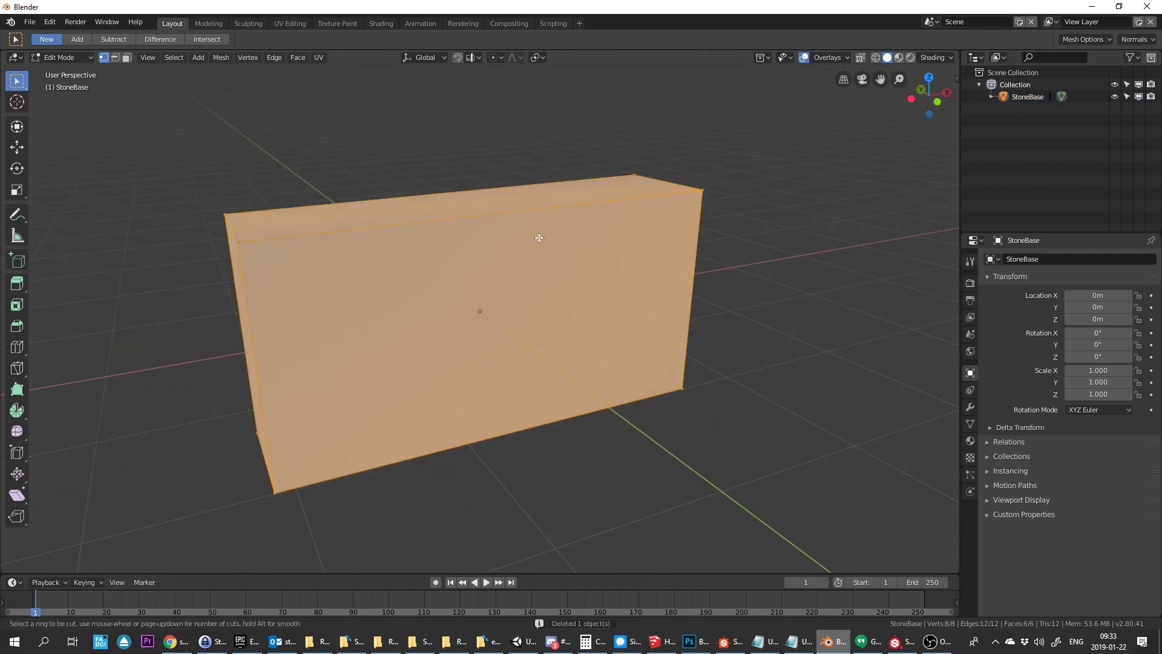
Cut four evenly spaced vertical edge loops across the length of the block and clear the selection
{"action": "scroll", "coordinate": [540, 237], "scroll_direction": "up", "scroll_amount": 2}
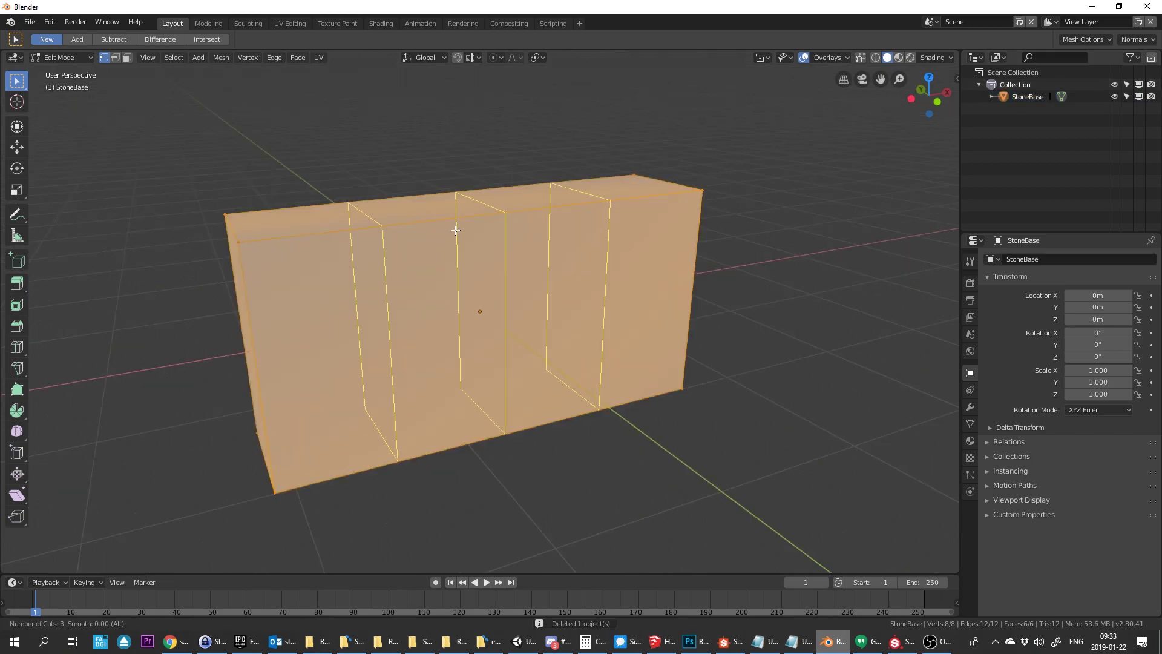
{"action": "scroll", "coordinate": [456, 230], "scroll_direction": "up", "scroll_amount": 1}
{"action": "left_click", "coordinate": [456, 230]}
{"action": "right_click", "coordinate": [456, 230]}
{"action": "key", "text": "alt+a"}
Cut two evenly spaced horizontal edge loops around the block and return to Object Mode
{"action": "key", "text": "ctrl+r"}
{"action": "scroll", "coordinate": [253, 324], "scroll_direction": "up", "scroll_amount": 1}
{"action": "left_click", "coordinate": [252, 324]}
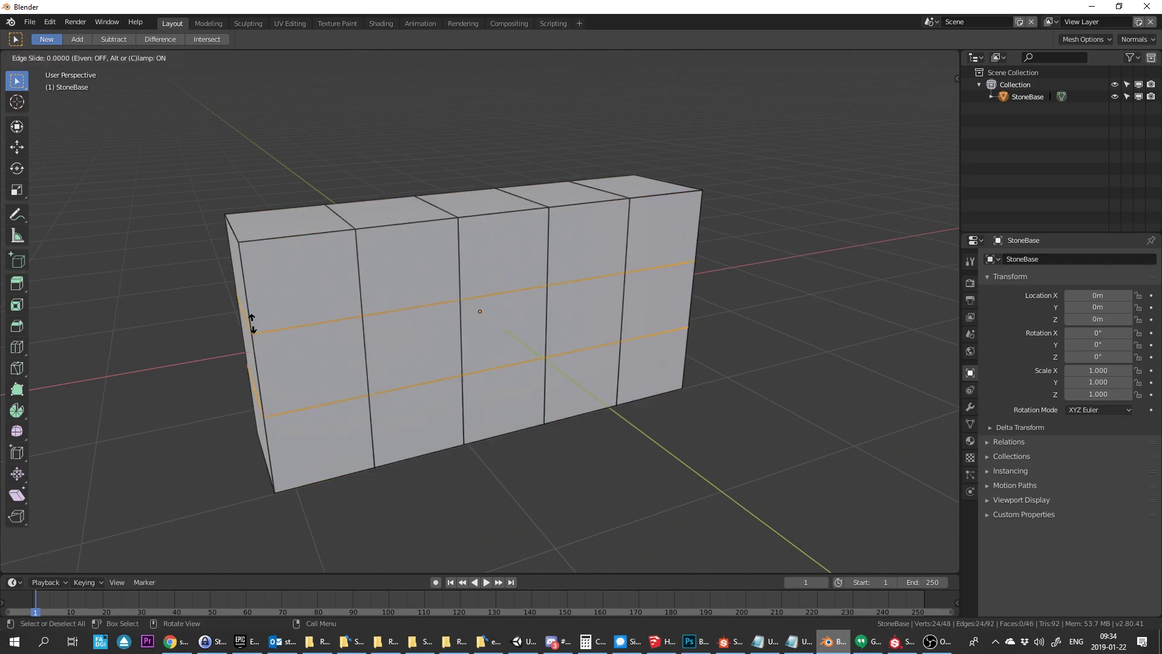
{"action": "right_click", "coordinate": [253, 324]}
{"action": "key", "text": "Tab"}
Duplicate StoneBase in place and hide the spare copy
{"action": "scroll", "coordinate": [254, 324], "scroll_direction": "down", "scroll_amount": 5}
{"action": "middle_click_drag", "start_coordinate": [583, 310], "coordinate": [597, 311]}
{"action": "key", "text": "Tab"}
{"action": "key", "text": "Tab"}
{"action": "left_click", "coordinate": [1029, 97]}
{"action": "key", "text": "shift+d"}
{"action": "right_click", "coordinate": [545, 364]}
{"action": "left_click", "coordinate": [1115, 109]}
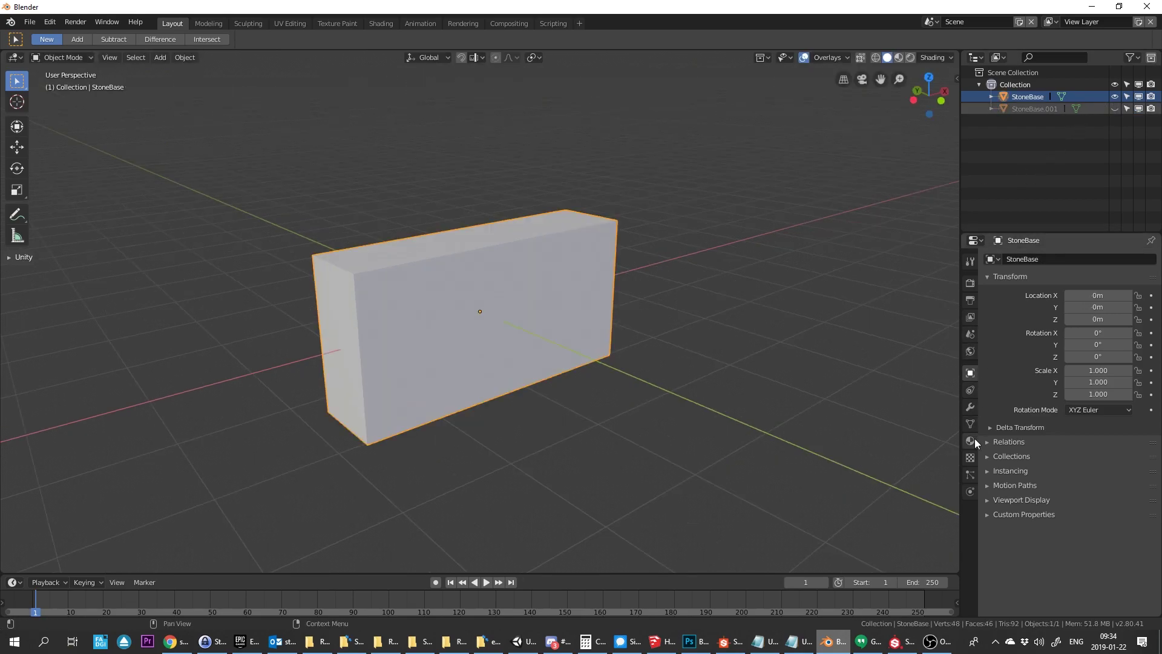
Add a Subdivision Surface modifier to StoneBase and set its type to Simple
{"action": "left_click", "coordinate": [971, 407]}
{"action": "left_click", "coordinate": [1017, 260]}
{"action": "left_click", "coordinate": [968, 459]}
{"action": "left_click", "coordinate": [1112, 313]}
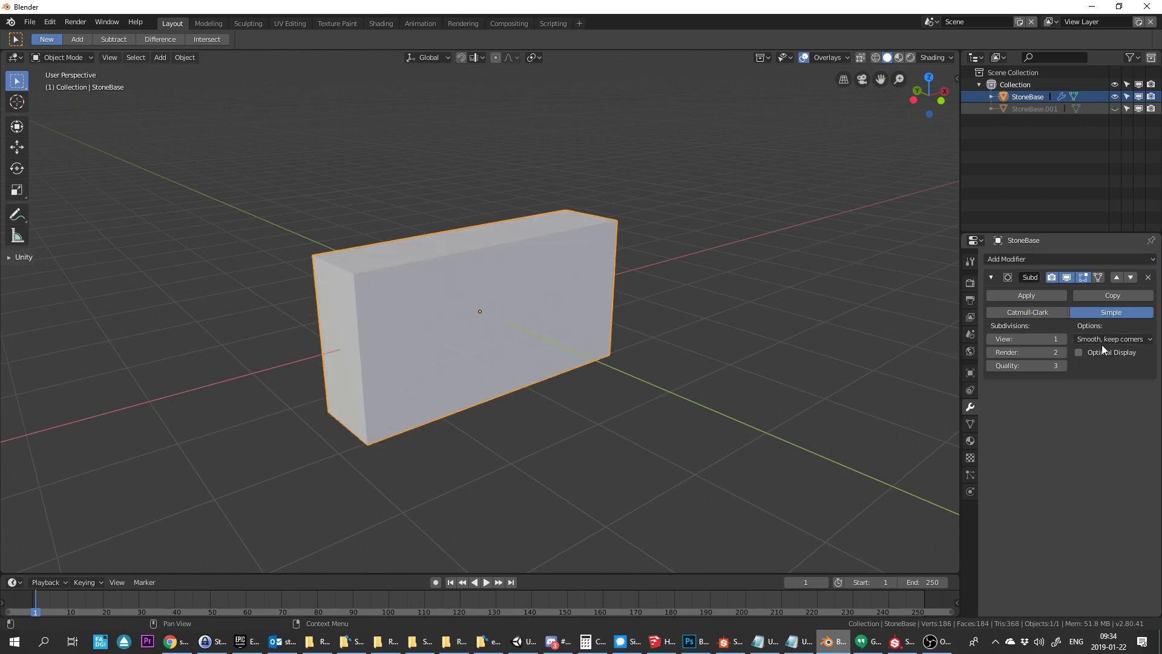
Raise the modifier's viewport subdivisions several levels and apply it to StoneBase
{"action": "left_click", "coordinate": [1063, 339]}
{"action": "left_click", "coordinate": [1063, 340]}
{"action": "left_click", "coordinate": [1064, 339]}
{"action": "left_click", "coordinate": [1027, 296]}
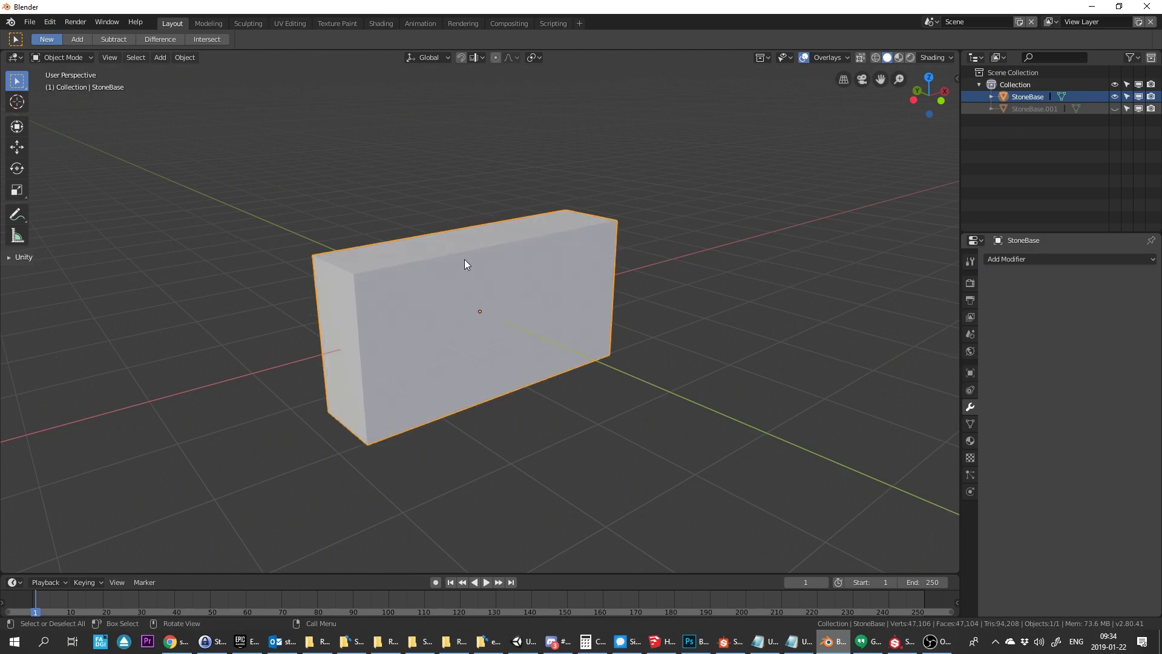
Duplicate the densely subdivided StoneBase in place and hide this second copy
{"action": "key", "text": "Tab"}
{"action": "key", "text": "Tab"}
{"action": "key", "text": "shift+d"}
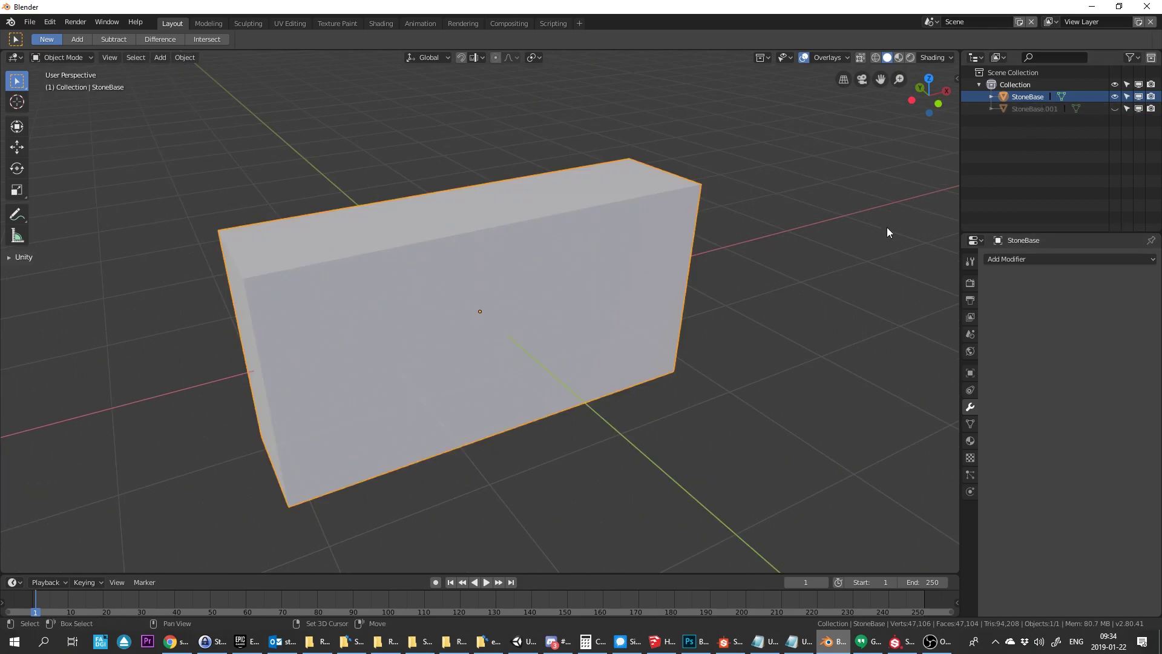
{"action": "right_click", "coordinate": [895, 251]}
{"action": "left_click", "coordinate": [1115, 120]}
{"action": "scroll", "coordinate": [489, 249], "scroll_direction": "down", "scroll_amount": 1}
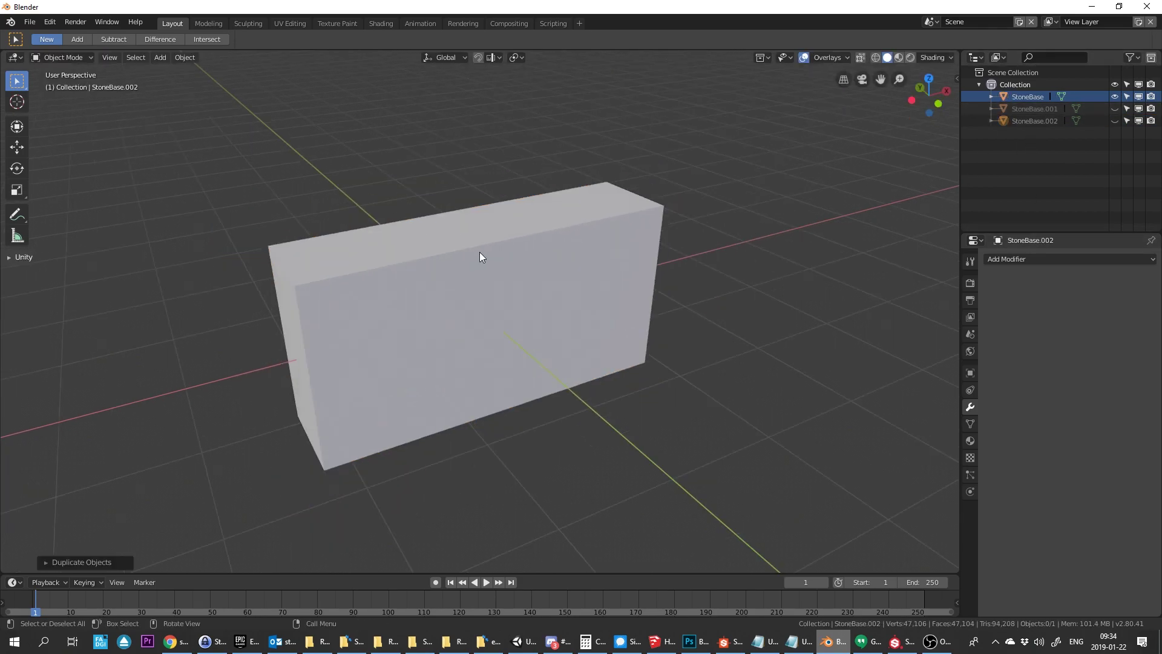
Open StoneBase in the Sculpting workspace and choose the Flatten brush
{"action": "left_click", "coordinate": [1028, 97]}
{"action": "left_click", "coordinate": [248, 23]}
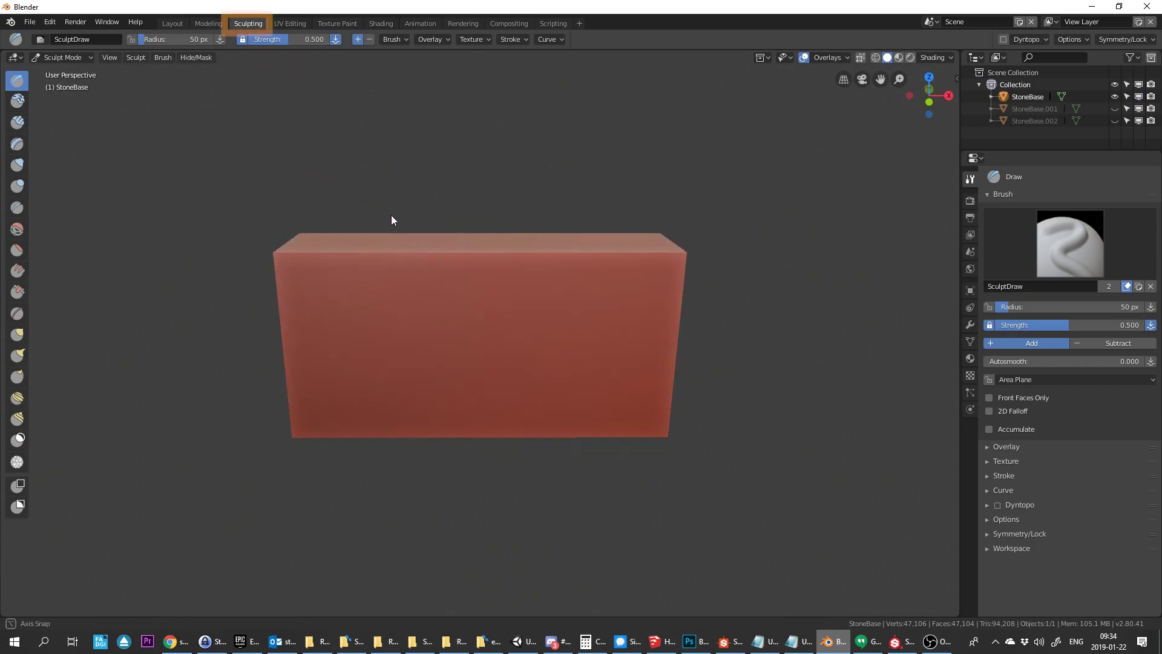
{"action": "scroll", "coordinate": [373, 277], "scroll_direction": "up", "scroll_amount": 2}
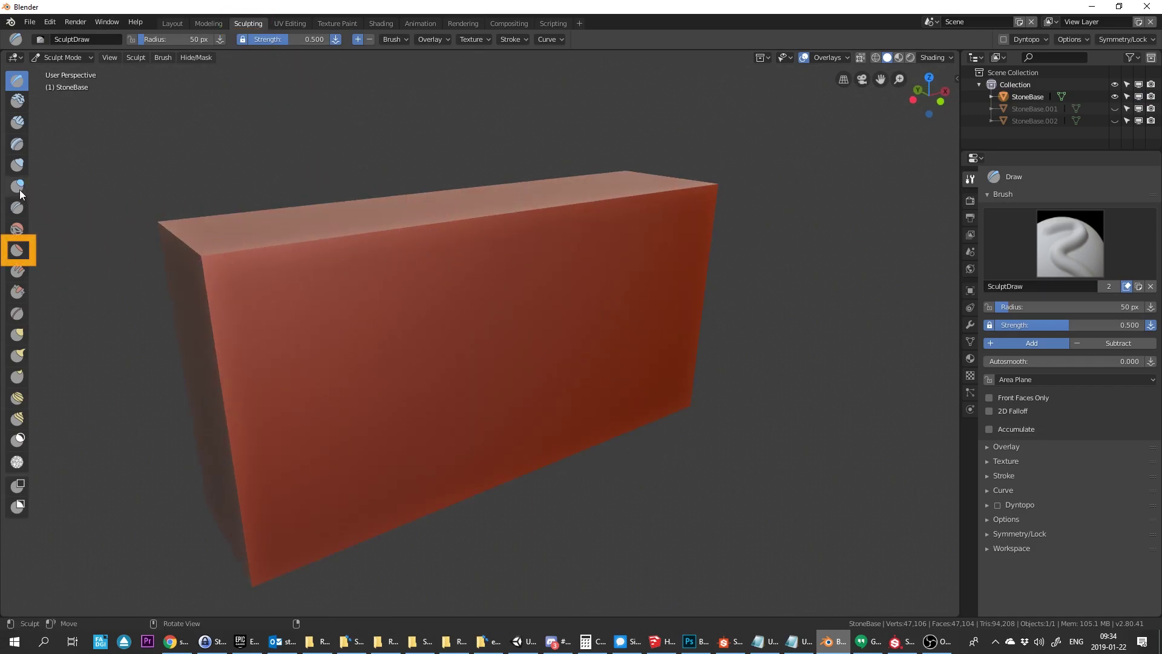
{"action": "left_click", "coordinate": [17, 250]}
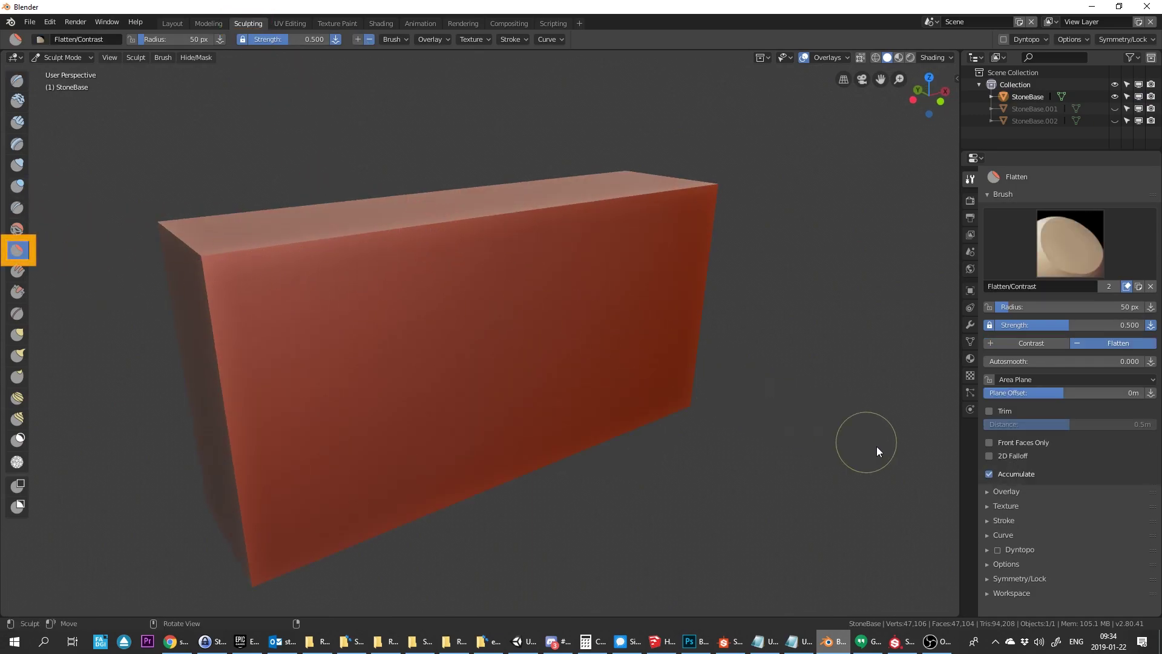
Enable Dyntopo with a 3 px detail size, the Subdivide Edges refine method and smooth shading
{"action": "left_click", "coordinate": [999, 550]}
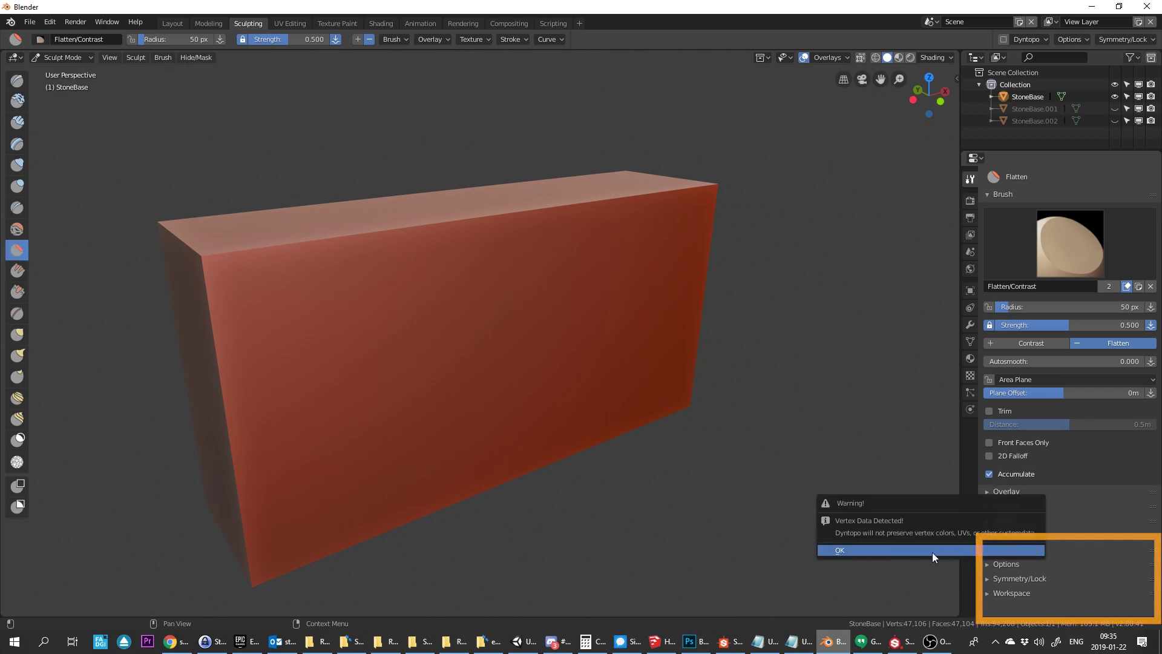
{"action": "left_click", "coordinate": [998, 551]}
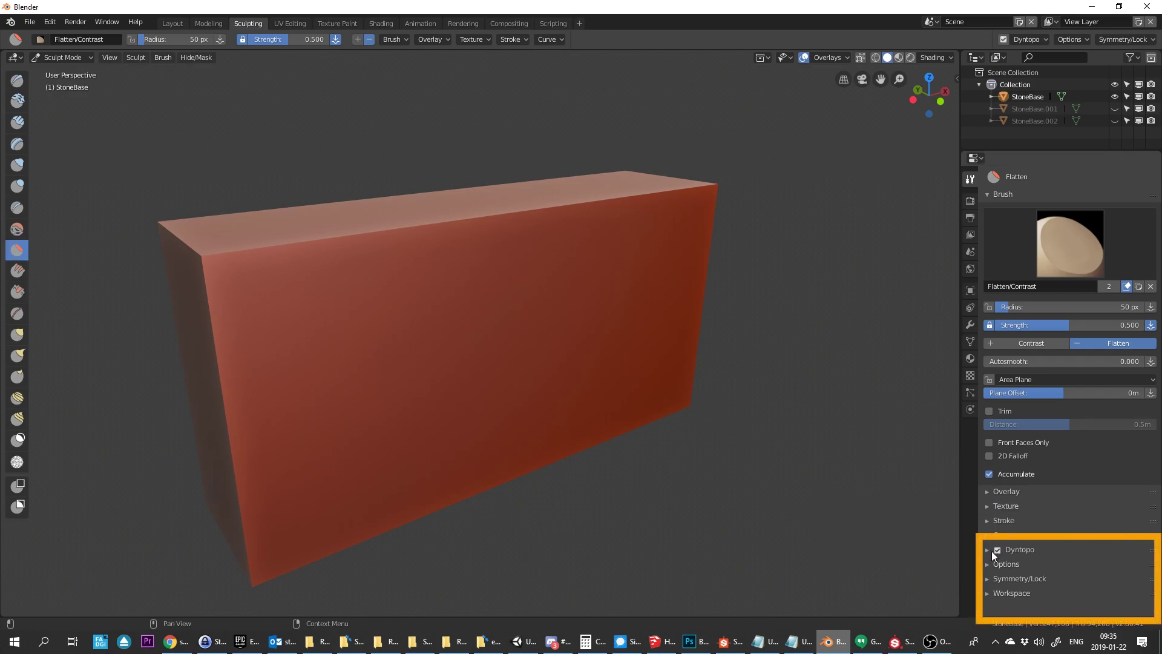
{"action": "left_click", "coordinate": [991, 551]}
{"action": "left_click", "coordinate": [1121, 570]}
{"action": "left_click", "coordinate": [1139, 581]}
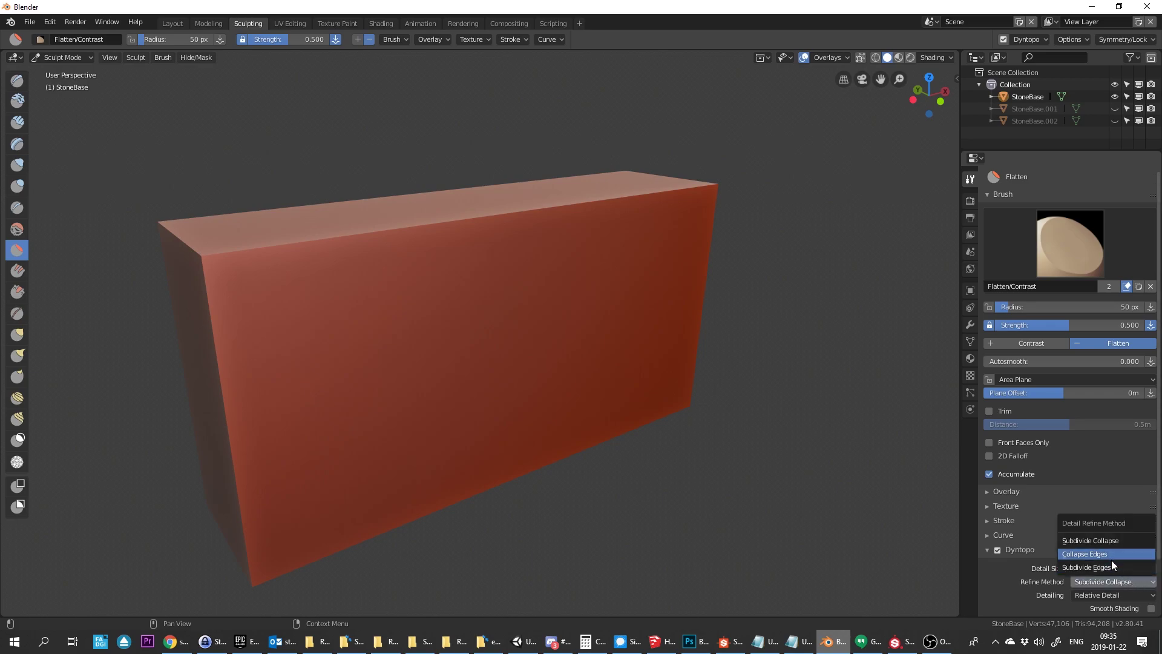
{"action": "left_click", "coordinate": [1113, 567]}
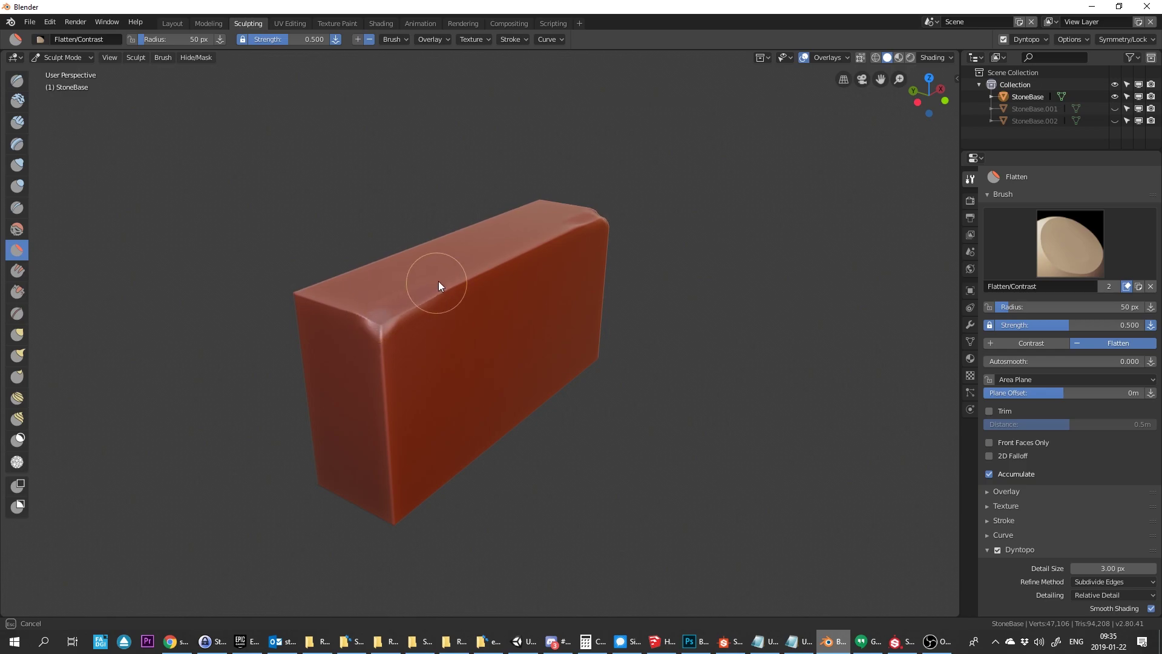
Flatten the block's upper and vertical edges with uneven strokes so they look chipped and worn
{"action": "left_click_drag", "start_coordinate": [440, 282], "coordinate": [460, 307]}
{"action": "middle_click_drag", "start_coordinate": [249, 78], "coordinate": [214, 118]}
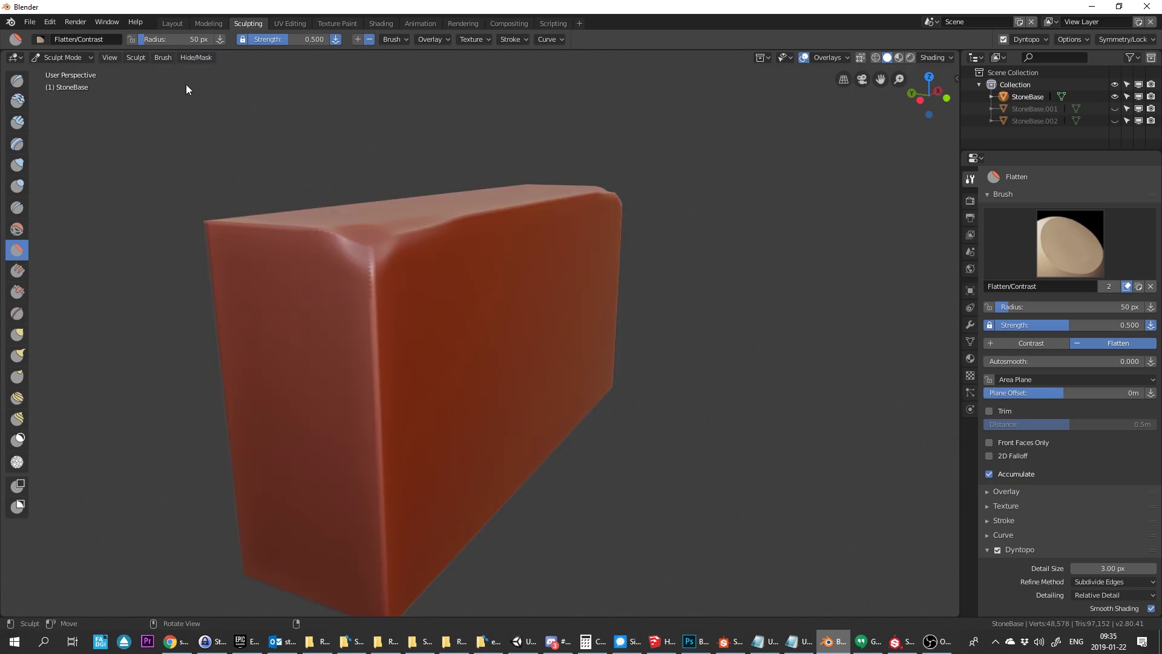
{"action": "scroll", "coordinate": [372, 281], "scroll_direction": "up", "scroll_amount": 4}
{"action": "left_click_drag", "start_coordinate": [244, 163], "coordinate": [260, 294]}
{"action": "mouse_move", "coordinate": [248, 156]}
{"action": "left_mouse_down"}
{"action": "mouse_move", "coordinate": [270, 322]}
{"action": "mouse_move", "coordinate": [261, 263]}
{"action": "mouse_move", "coordinate": [266, 423]}
{"action": "left_mouse_up"}
{"action": "middle_click_drag", "start_coordinate": [330, 350], "coordinate": [340, 257]}
{"action": "mouse_move", "coordinate": [340, 256]}
{"action": "left_mouse_down"}
{"action": "mouse_move", "coordinate": [306, 251]}
{"action": "mouse_move", "coordinate": [293, 275]}
{"action": "mouse_move", "coordinate": [310, 387]}
{"action": "left_mouse_up"}
{"action": "middle_click_drag", "start_coordinate": [309, 290], "coordinate": [298, 206]}
{"action": "left_click_drag", "start_coordinate": [296, 173], "coordinate": [304, 454]}
{"action": "middle_click_drag", "start_coordinate": [327, 303], "coordinate": [345, 206]}
{"action": "left_click_drag", "start_coordinate": [348, 164], "coordinate": [347, 284]}
{"action": "middle_click_drag", "start_coordinate": [347, 284], "coordinate": [342, 285]}
{"action": "mouse_move", "coordinate": [343, 286]}
{"action": "left_mouse_down"}
{"action": "mouse_move", "coordinate": [467, 258]}
{"action": "mouse_move", "coordinate": [348, 253]}
{"action": "mouse_move", "coordinate": [636, 245]}
{"action": "left_mouse_up"}
{"action": "mouse_move", "coordinate": [637, 245]}
{"action": "middle_mouse_down"}
{"action": "mouse_move", "coordinate": [584, 231]}
{"action": "mouse_move", "coordinate": [616, 278]}
{"action": "middle_mouse_up"}
{"action": "mouse_move", "coordinate": [616, 277]}
{"action": "left_mouse_down"}
{"action": "mouse_move", "coordinate": [623, 427]}
{"action": "mouse_move", "coordinate": [608, 402]}
{"action": "mouse_move", "coordinate": [604, 231]}
{"action": "left_mouse_up"}
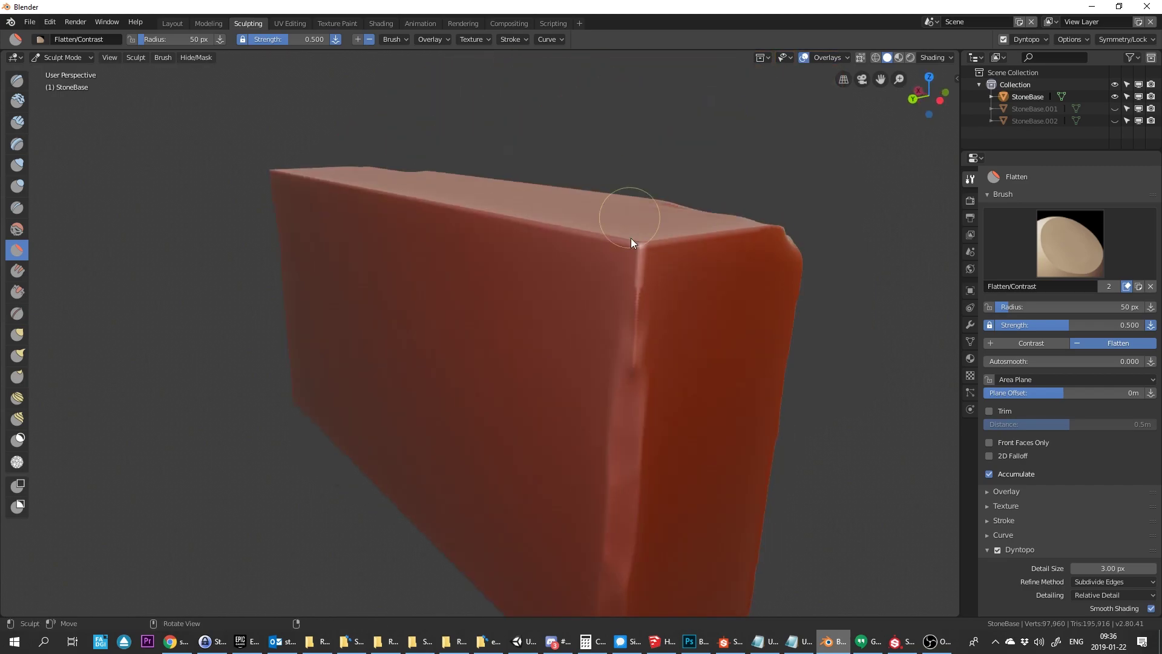
{"action": "mouse_move", "coordinate": [629, 321]}
{"action": "middle_mouse_down"}
{"action": "mouse_move", "coordinate": [638, 382]}
{"action": "mouse_move", "coordinate": [585, 418]}
{"action": "middle_mouse_up"}
{"action": "left_click_drag", "start_coordinate": [585, 418], "coordinate": [449, 422]}
{"action": "middle_click_drag", "start_coordinate": [449, 419], "coordinate": [548, 381]}
Set the Flatten brush strength to 0.636 and wear down the edges around the block's broad faces and ends
{"action": "left_click_drag", "start_coordinate": [306, 40], "coordinate": [318, 40]}
{"action": "middle_click_drag", "start_coordinate": [733, 260], "coordinate": [774, 266]}
{"action": "left_click_drag", "start_coordinate": [814, 259], "coordinate": [412, 209]}
{"action": "scroll", "coordinate": [477, 311], "scroll_direction": "down", "scroll_amount": 2}
{"action": "middle_click_drag", "start_coordinate": [430, 406], "coordinate": [477, 291]}
{"action": "mouse_move", "coordinate": [675, 393]}
{"action": "left_mouse_down"}
{"action": "mouse_move", "coordinate": [431, 344]}
{"action": "mouse_move", "coordinate": [685, 400]}
{"action": "left_mouse_up"}
{"action": "scroll", "coordinate": [735, 404], "scroll_direction": "down", "scroll_amount": 2}
{"action": "mouse_move", "coordinate": [735, 404]}
{"action": "middle_mouse_down"}
{"action": "mouse_move", "coordinate": [372, 382]}
{"action": "mouse_move", "coordinate": [255, 411]}
{"action": "middle_mouse_up"}
{"action": "mouse_move", "coordinate": [255, 411]}
{"action": "left_mouse_down"}
{"action": "mouse_move", "coordinate": [749, 420]}
{"action": "mouse_move", "coordinate": [227, 401]}
{"action": "left_mouse_up"}
{"action": "middle_click_drag", "start_coordinate": [228, 401], "coordinate": [378, 389]}
{"action": "left_click_drag", "start_coordinate": [402, 376], "coordinate": [405, 203]}
{"action": "scroll", "coordinate": [599, 423], "scroll_direction": "down", "scroll_amount": 3}
{"action": "middle_click_drag", "start_coordinate": [605, 433], "coordinate": [484, 412]}
{"action": "left_click_drag", "start_coordinate": [372, 372], "coordinate": [363, 272]}
{"action": "scroll", "coordinate": [252, 274], "scroll_direction": "up", "scroll_amount": 4}
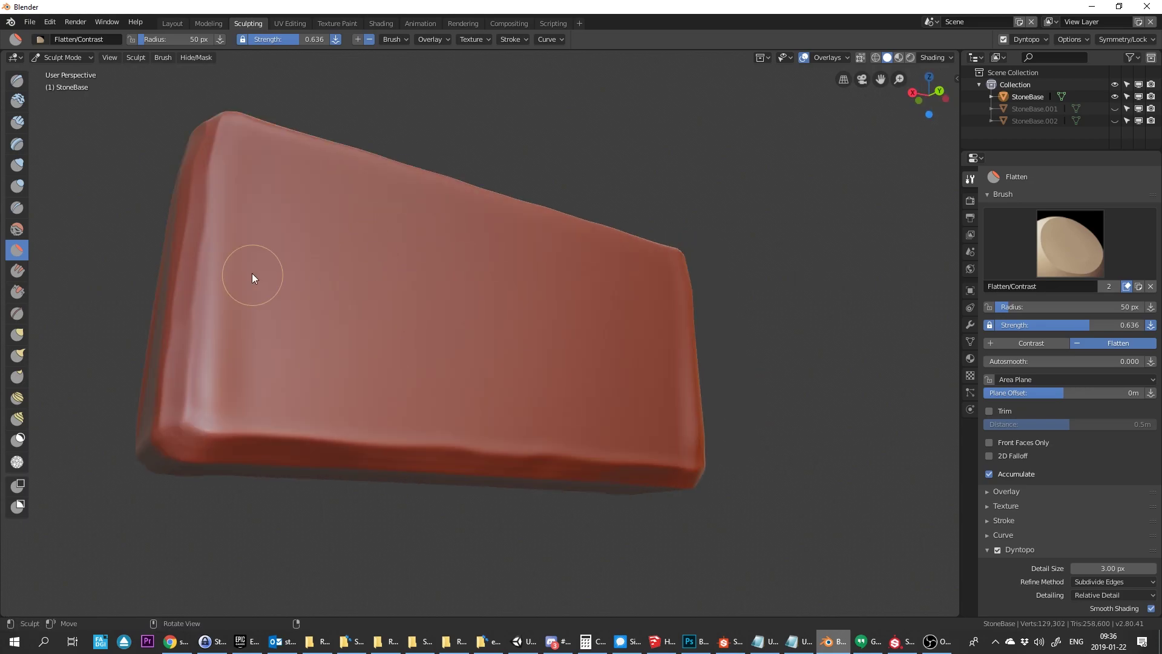
{"action": "mouse_move", "coordinate": [212, 401]}
{"action": "left_mouse_down"}
{"action": "mouse_move", "coordinate": [205, 118]}
{"action": "mouse_move", "coordinate": [175, 285]}
{"action": "left_mouse_up"}
{"action": "scroll", "coordinate": [339, 376], "scroll_direction": "down", "scroll_amount": 2}
{"action": "mouse_move", "coordinate": [396, 398]}
{"action": "middle_mouse_down"}
{"action": "mouse_move", "coordinate": [732, 395]}
{"action": "mouse_move", "coordinate": [684, 393]}
{"action": "middle_mouse_up"}
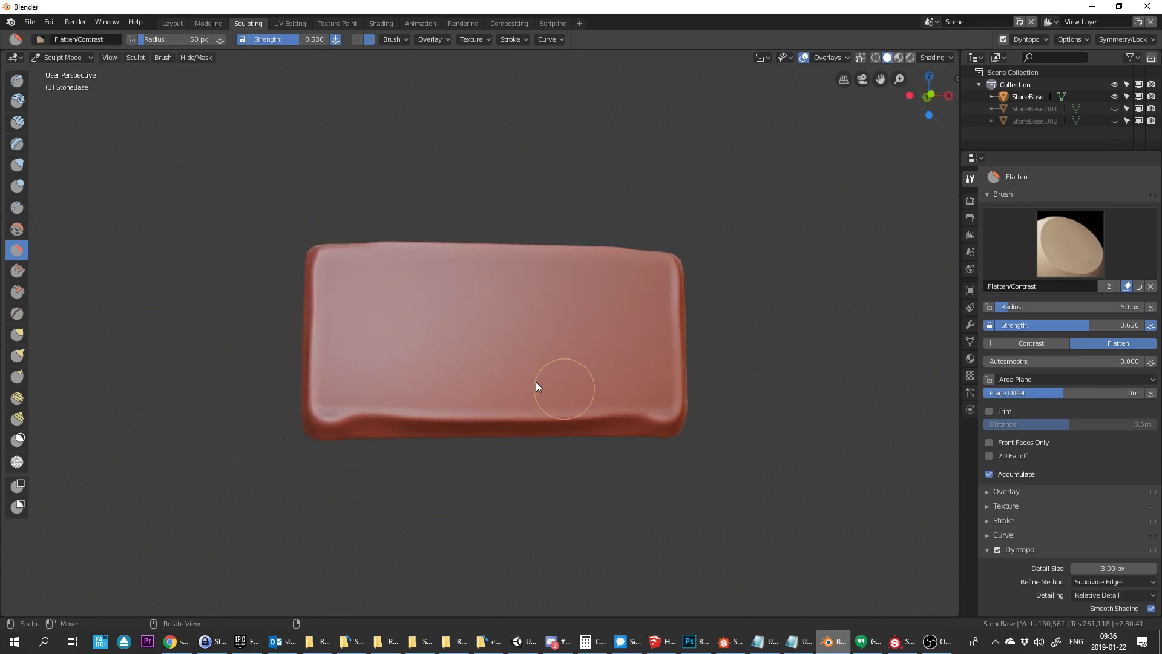
Flatten the long lower edges of the block along their full length
{"action": "left_click", "coordinate": [136, 57]}
{"action": "scroll", "coordinate": [338, 353], "scroll_direction": "up", "scroll_amount": 3}
{"action": "mouse_move", "coordinate": [338, 349]}
{"action": "middle_mouse_down"}
{"action": "mouse_move", "coordinate": [496, 376]}
{"action": "mouse_move", "coordinate": [286, 472]}
{"action": "middle_mouse_up"}
{"action": "left_click_drag", "start_coordinate": [308, 467], "coordinate": [900, 422]}
{"action": "mouse_move", "coordinate": [874, 368]}
{"action": "middle_mouse_down"}
{"action": "mouse_move", "coordinate": [858, 363]}
{"action": "mouse_move", "coordinate": [820, 469]}
{"action": "middle_mouse_up"}
{"action": "left_click_drag", "start_coordinate": [820, 470], "coordinate": [605, 497]}
{"action": "left_click_drag", "start_coordinate": [261, 511], "coordinate": [269, 507]}
Smooth the flattened lower and end edges of the block
{"action": "key", "text": "s"}
{"action": "mouse_move", "coordinate": [395, 487]}
{"action": "left_mouse_down"}
{"action": "mouse_move", "coordinate": [501, 481]}
{"action": "mouse_move", "coordinate": [342, 463]}
{"action": "left_mouse_up"}
{"action": "middle_click_drag", "start_coordinate": [194, 502], "coordinate": [267, 512]}
{"action": "left_click_drag", "start_coordinate": [267, 512], "coordinate": [280, 209]}
{"action": "middle_click_drag", "start_coordinate": [300, 285], "coordinate": [388, 315]}
{"action": "mouse_move", "coordinate": [449, 526]}
{"action": "left_mouse_down"}
{"action": "mouse_move", "coordinate": [452, 441]}
{"action": "mouse_move", "coordinate": [457, 485]}
{"action": "left_mouse_up"}
{"action": "mouse_move", "coordinate": [458, 484]}
{"action": "middle_mouse_down"}
{"action": "mouse_move", "coordinate": [368, 273]}
{"action": "mouse_move", "coordinate": [224, 355]}
{"action": "mouse_move", "coordinate": [755, 326]}
{"action": "mouse_move", "coordinate": [34, 190]}
{"action": "middle_mouse_up"}
Return to the Flatten brush and wear down a long edge, the corners and an end edge of the block
{"action": "left_click", "coordinate": [17, 250]}
{"action": "left_click_drag", "start_coordinate": [239, 207], "coordinate": [867, 314]}
{"action": "middle_click_drag", "start_coordinate": [211, 200], "coordinate": [305, 378]}
{"action": "left_click_drag", "start_coordinate": [306, 379], "coordinate": [287, 409]}
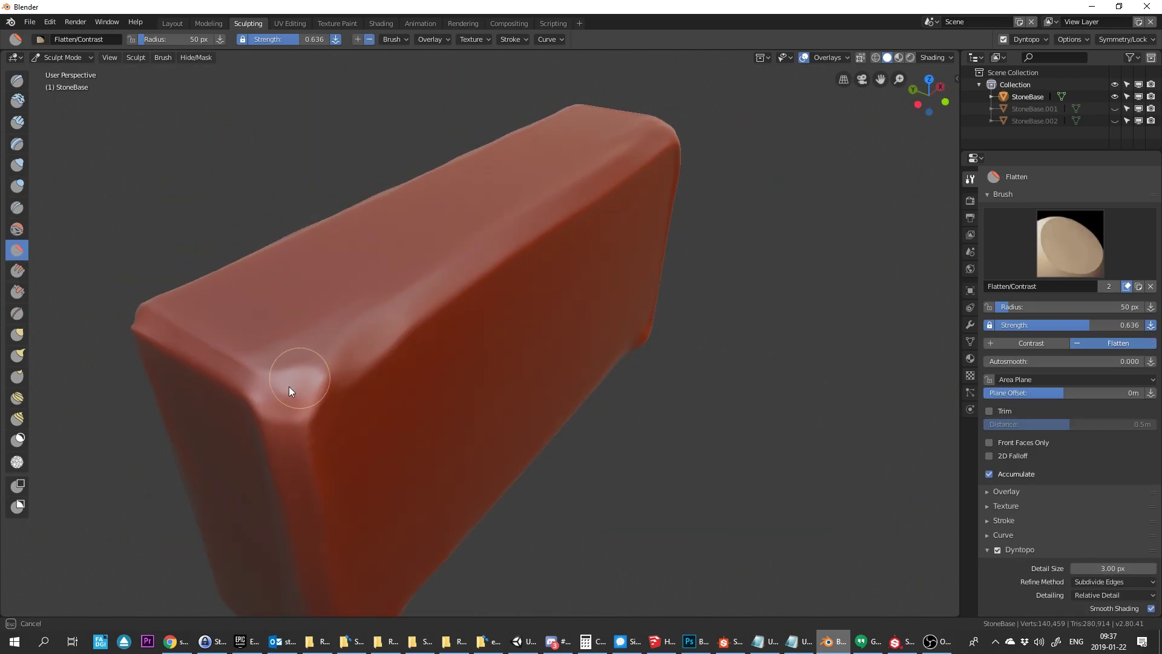
{"action": "middle_click_drag", "start_coordinate": [287, 409], "coordinate": [608, 360]}
{"action": "mouse_move", "coordinate": [608, 360]}
{"action": "left_mouse_down"}
{"action": "mouse_move", "coordinate": [591, 351]}
{"action": "mouse_move", "coordinate": [596, 362]}
{"action": "left_mouse_up"}
{"action": "mouse_move", "coordinate": [597, 362]}
{"action": "middle_mouse_down"}
{"action": "mouse_move", "coordinate": [686, 313]}
{"action": "mouse_move", "coordinate": [787, 321]}
{"action": "middle_mouse_up"}
{"action": "left_click_drag", "start_coordinate": [315, 297], "coordinate": [329, 311]}
{"action": "middle_click_drag", "start_coordinate": [332, 321], "coordinate": [372, 176]}
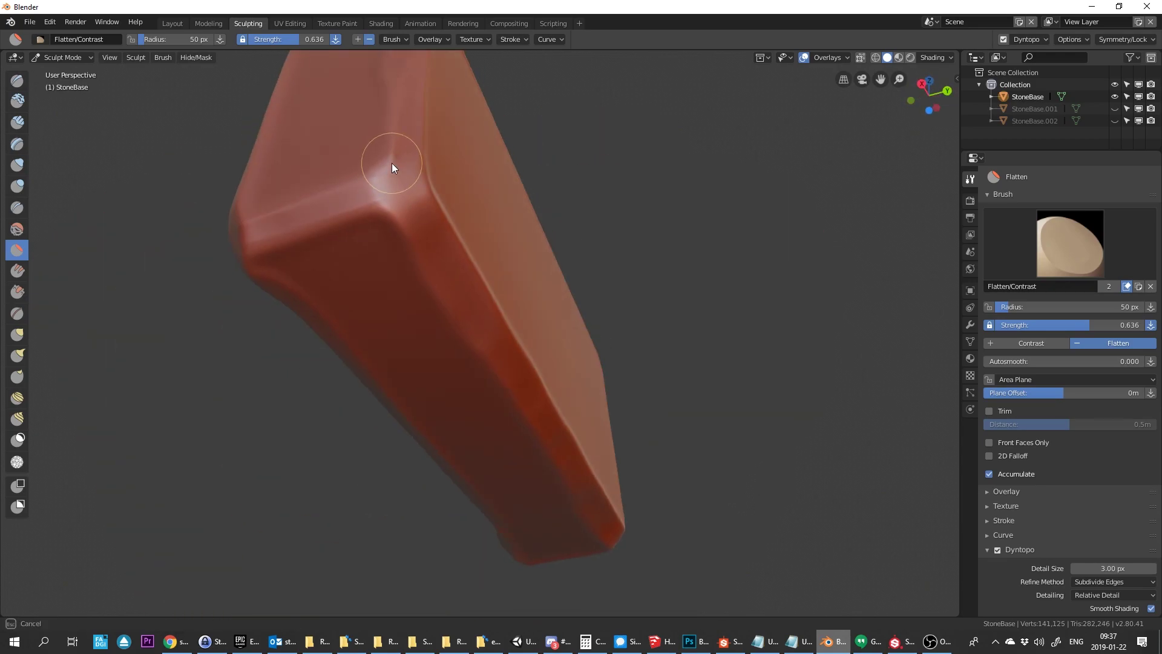
{"action": "left_click_drag", "start_coordinate": [376, 184], "coordinate": [406, 212]}
{"action": "middle_click_drag", "start_coordinate": [405, 212], "coordinate": [642, 224]}
{"action": "left_click_drag", "start_coordinate": [642, 224], "coordinate": [664, 241]}
{"action": "mouse_move", "coordinate": [663, 241]}
{"action": "middle_mouse_down"}
{"action": "mouse_move", "coordinate": [734, 322]}
{"action": "mouse_move", "coordinate": [747, 426]}
{"action": "middle_mouse_up"}
{"action": "left_click_drag", "start_coordinate": [747, 426], "coordinate": [750, 402]}
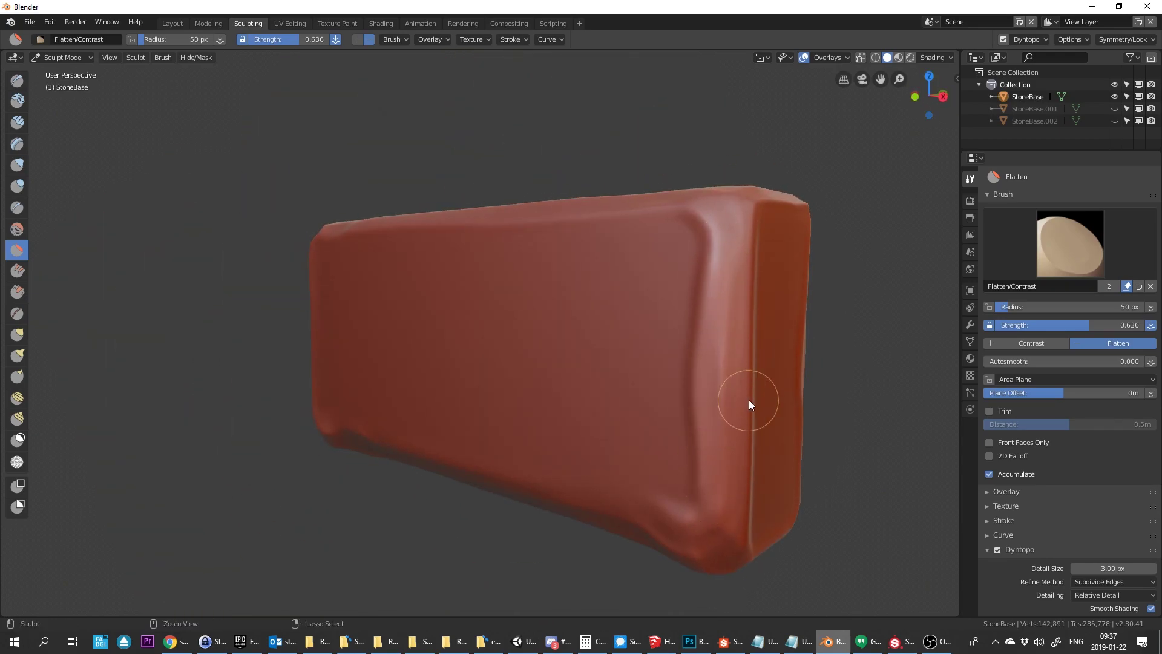
{"action": "middle_click_drag", "start_coordinate": [750, 402], "coordinate": [804, 413]}
Switch to the Smooth brush, soften the vertical end edge and check the block from several sides
{"action": "key", "text": "shift+s"}
{"action": "left_click_drag", "start_coordinate": [782, 413], "coordinate": [780, 355]}
{"action": "left_click_drag", "start_coordinate": [764, 226], "coordinate": [742, 223]}
{"action": "middle_click_drag", "start_coordinate": [528, 276], "coordinate": [623, 232]}
{"action": "mouse_move", "coordinate": [340, 308]}
{"action": "middle_mouse_down"}
{"action": "mouse_move", "coordinate": [251, 257]}
{"action": "mouse_move", "coordinate": [721, 441]}
{"action": "mouse_move", "coordinate": [521, 434]}
{"action": "mouse_move", "coordinate": [688, 338]}
{"action": "middle_mouse_up"}
{"action": "scroll", "coordinate": [687, 338], "scroll_direction": "up", "scroll_amount": 5}
{"action": "scroll", "coordinate": [325, 348], "scroll_direction": "down", "scroll_amount": 5}
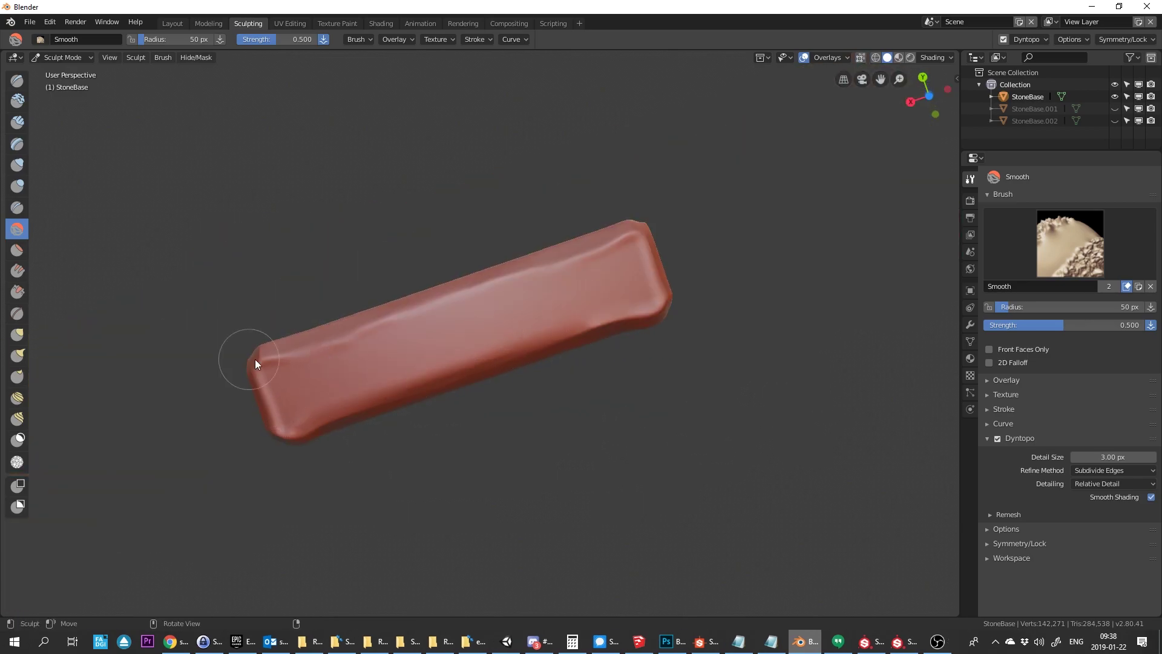
{"action": "middle_click_drag", "start_coordinate": [324, 350], "coordinate": [471, 329]}
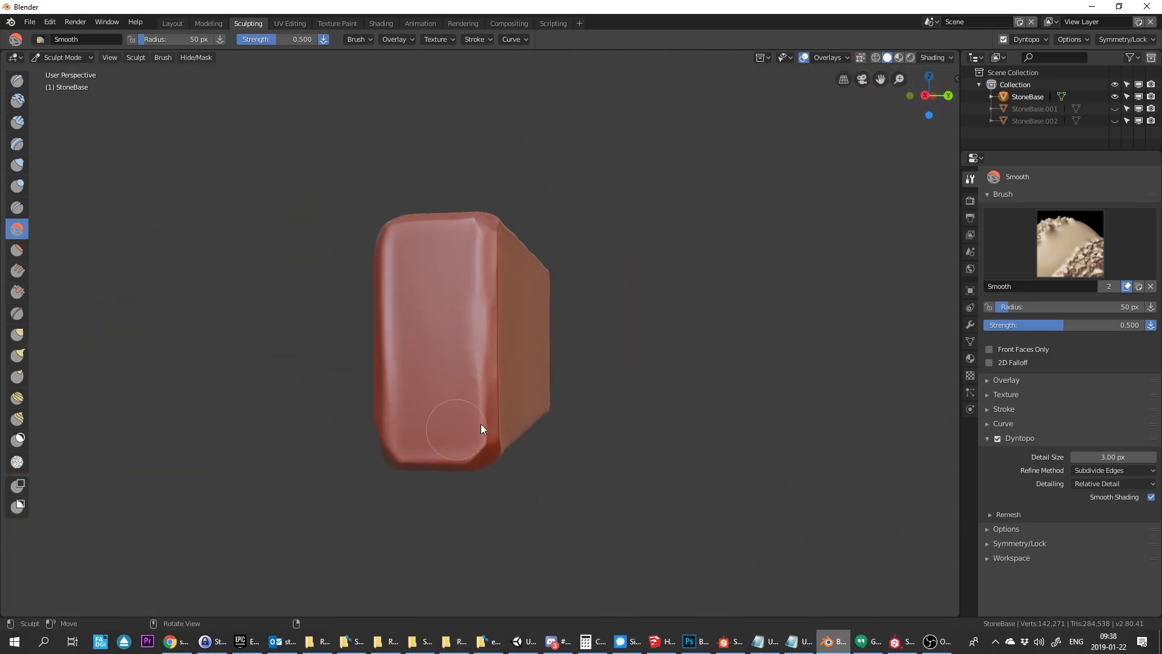
{"action": "mouse_move", "coordinate": [539, 376]}
{"action": "middle_mouse_down"}
{"action": "mouse_move", "coordinate": [255, 335]}
{"action": "mouse_move", "coordinate": [343, 299]}
{"action": "mouse_move", "coordinate": [408, 298]}
{"action": "mouse_move", "coordinate": [627, 333]}
{"action": "mouse_move", "coordinate": [604, 261]}
{"action": "mouse_move", "coordinate": [424, 365]}
{"action": "mouse_move", "coordinate": [681, 356]}
{"action": "mouse_move", "coordinate": [327, 306]}
{"action": "middle_mouse_up"}
Smooth the lower corner of the block's broad face with the Smooth brush
{"action": "key", "text": "shift+t"}
{"action": "scroll", "coordinate": [423, 365], "scroll_direction": "down", "scroll_amount": 4}
{"action": "scroll", "coordinate": [368, 362], "scroll_direction": "down", "scroll_amount": 3}
{"action": "scroll", "coordinate": [327, 306], "scroll_direction": "up", "scroll_amount": 4}
{"action": "scroll", "coordinate": [355, 305], "scroll_direction": "down", "scroll_amount": 3}
{"action": "left_click", "coordinate": [17, 228]}
{"action": "scroll", "coordinate": [396, 283], "scroll_direction": "down", "scroll_amount": 4}
{"action": "scroll", "coordinate": [396, 283], "scroll_direction": "up", "scroll_amount": 6}
{"action": "left_click_drag", "start_coordinate": [706, 393], "coordinate": [684, 417]}
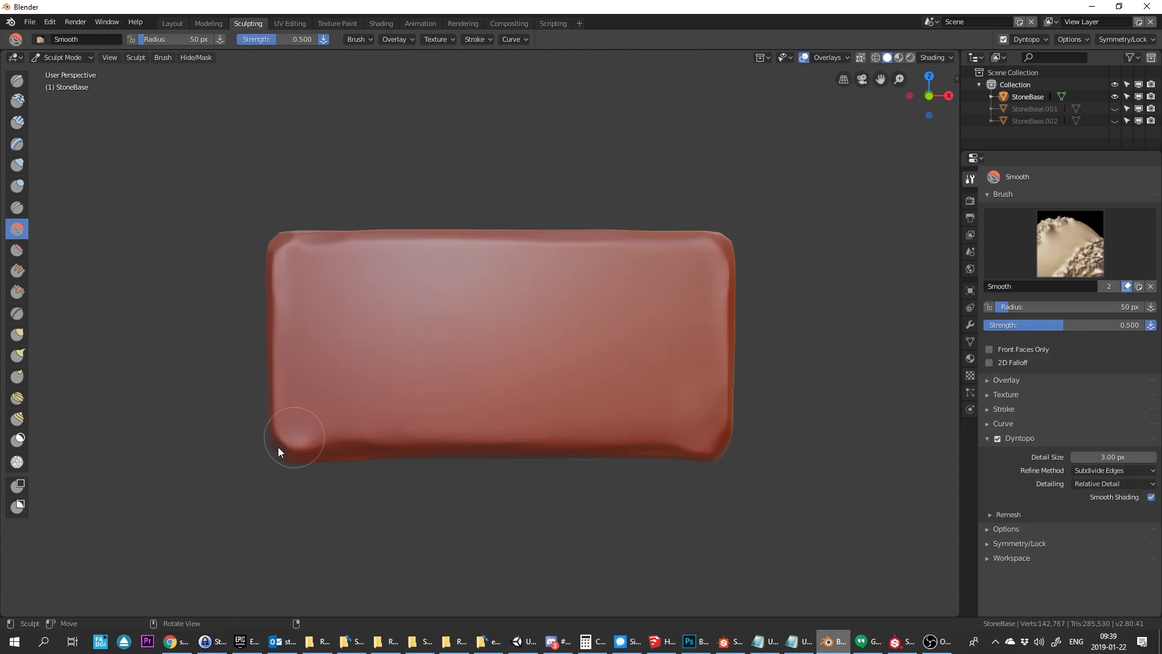
Choose the Pinch brush and sharpen the long upper edge and the adjoining vertical edge
{"action": "mouse_move", "coordinate": [310, 304]}
{"action": "middle_mouse_down"}
{"action": "mouse_move", "coordinate": [685, 296]}
{"action": "mouse_move", "coordinate": [597, 324]}
{"action": "mouse_move", "coordinate": [508, 398]}
{"action": "mouse_move", "coordinate": [762, 304]}
{"action": "mouse_move", "coordinate": [446, 275]}
{"action": "mouse_move", "coordinate": [535, 318]}
{"action": "mouse_move", "coordinate": [718, 318]}
{"action": "middle_mouse_up"}
{"action": "scroll", "coordinate": [656, 274], "scroll_direction": "down", "scroll_amount": 4}
{"action": "scroll", "coordinate": [718, 318], "scroll_direction": "up", "scroll_amount": 8}
{"action": "left_click", "coordinate": [21, 314]}
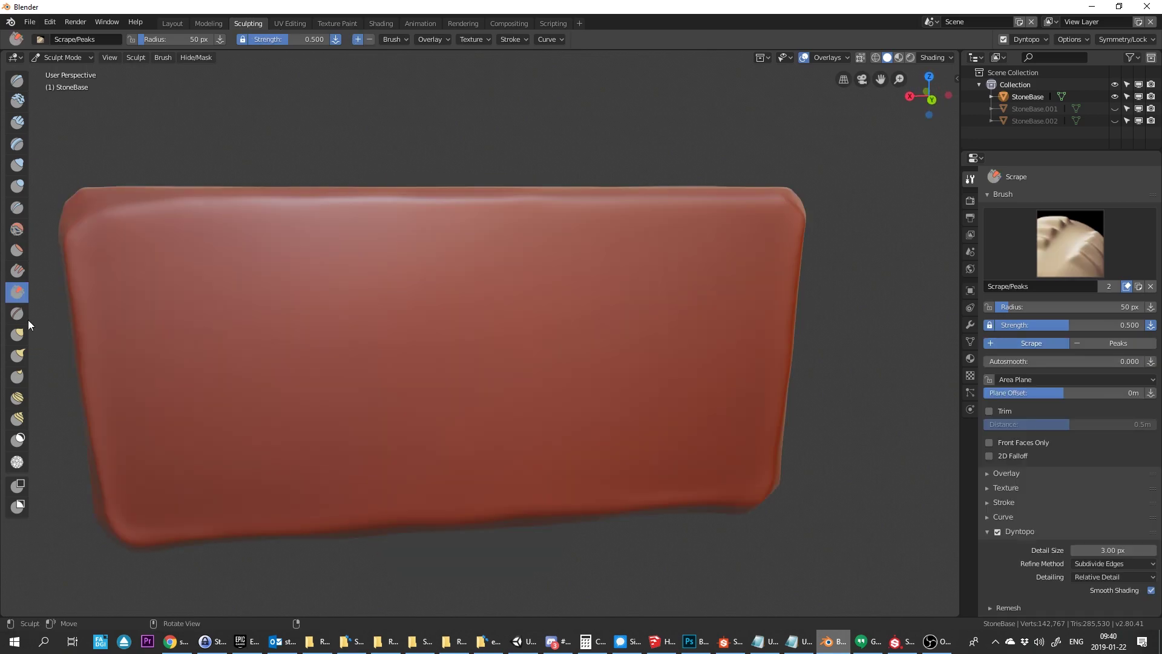
{"action": "mouse_move", "coordinate": [139, 200]}
{"action": "left_mouse_down"}
{"action": "mouse_move", "coordinate": [545, 195]}
{"action": "mouse_move", "coordinate": [751, 203]}
{"action": "mouse_move", "coordinate": [782, 220]}
{"action": "left_mouse_up"}
{"action": "mouse_move", "coordinate": [783, 220]}
{"action": "middle_mouse_down"}
{"action": "mouse_move", "coordinate": [667, 241]}
{"action": "mouse_move", "coordinate": [572, 302]}
{"action": "middle_mouse_up"}
{"action": "left_click_drag", "start_coordinate": [574, 303], "coordinate": [558, 446]}
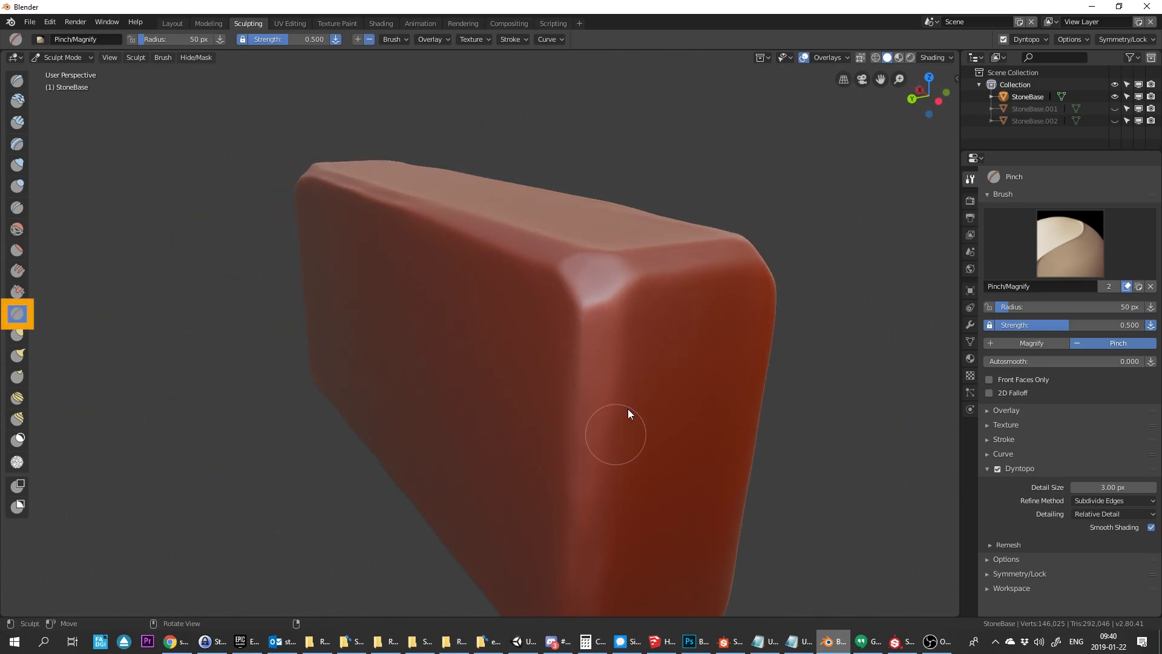
Pinch the remaining edges and corners around all sides of the block to crisp up the worn bevels
{"action": "middle_click_drag", "start_coordinate": [630, 408], "coordinate": [375, 188]}
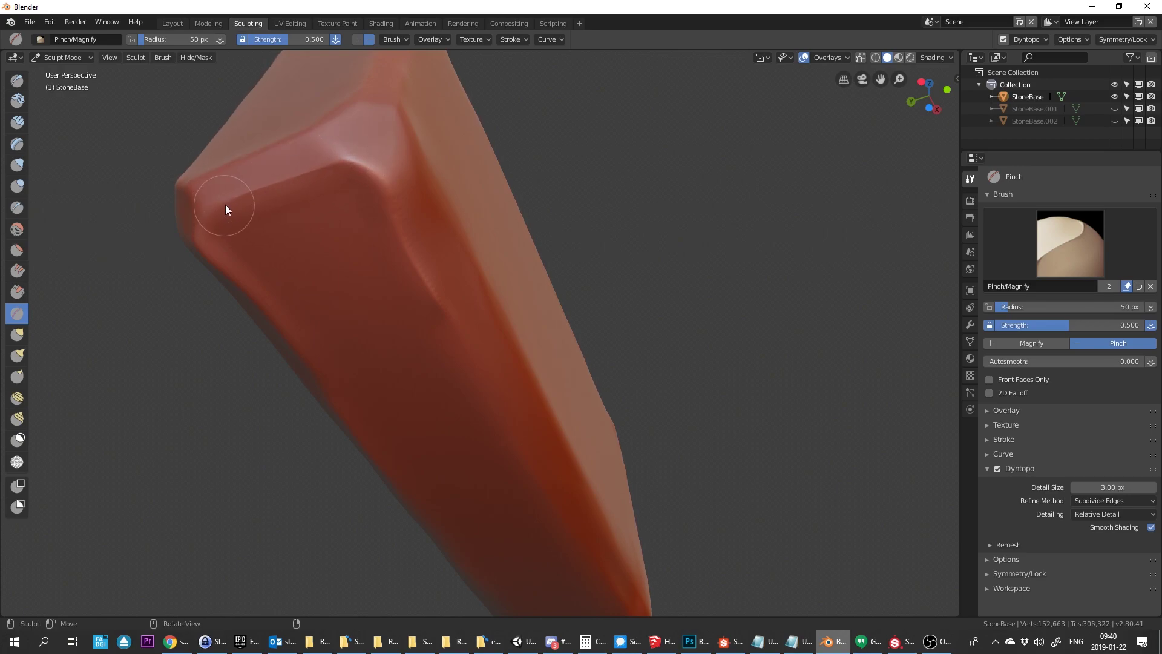
{"action": "mouse_move", "coordinate": [227, 205]}
{"action": "middle_mouse_down"}
{"action": "mouse_move", "coordinate": [355, 173]}
{"action": "mouse_move", "coordinate": [550, 171]}
{"action": "mouse_move", "coordinate": [537, 299]}
{"action": "mouse_move", "coordinate": [361, 379]}
{"action": "mouse_move", "coordinate": [698, 285]}
{"action": "mouse_move", "coordinate": [637, 258]}
{"action": "mouse_move", "coordinate": [350, 393]}
{"action": "mouse_move", "coordinate": [662, 301]}
{"action": "mouse_move", "coordinate": [363, 276]}
{"action": "mouse_move", "coordinate": [414, 458]}
{"action": "mouse_move", "coordinate": [500, 279]}
{"action": "mouse_move", "coordinate": [399, 451]}
{"action": "middle_mouse_up"}
{"action": "left_click_drag", "start_coordinate": [399, 451], "coordinate": [690, 460]}
{"action": "middle_click_drag", "start_coordinate": [690, 460], "coordinate": [425, 337]}
{"action": "left_click_drag", "start_coordinate": [404, 279], "coordinate": [450, 278]}
{"action": "middle_click_drag", "start_coordinate": [450, 278], "coordinate": [416, 275]}
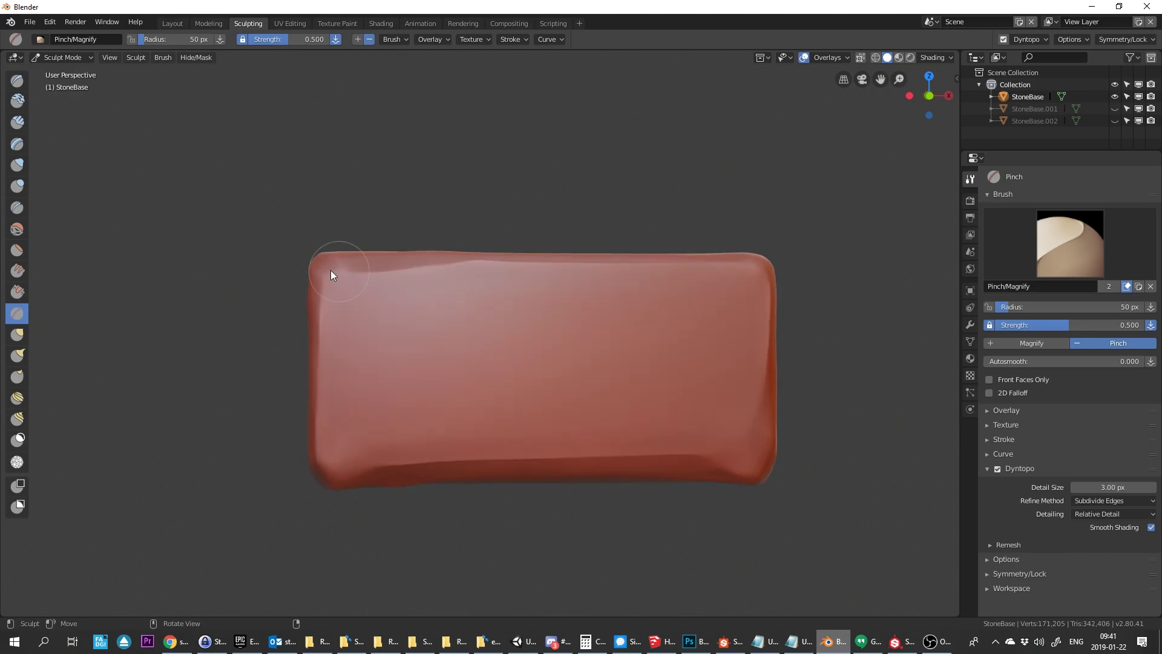
{"action": "left_click_drag", "start_coordinate": [417, 274], "coordinate": [610, 267]}
{"action": "middle_click_drag", "start_coordinate": [611, 266], "coordinate": [780, 310]}
{"action": "left_click_drag", "start_coordinate": [780, 310], "coordinate": [774, 401]}
{"action": "middle_click_drag", "start_coordinate": [774, 402], "coordinate": [198, 406]}
{"action": "mouse_move", "coordinate": [198, 406]}
{"action": "left_mouse_down"}
{"action": "mouse_move", "coordinate": [496, 458]}
{"action": "mouse_move", "coordinate": [644, 460]}
{"action": "mouse_move", "coordinate": [348, 270]}
{"action": "left_mouse_up"}
{"action": "mouse_move", "coordinate": [348, 270]}
{"action": "middle_mouse_down"}
{"action": "mouse_move", "coordinate": [615, 242]}
{"action": "mouse_move", "coordinate": [615, 301]}
{"action": "mouse_move", "coordinate": [656, 384]}
{"action": "mouse_move", "coordinate": [277, 340]}
{"action": "mouse_move", "coordinate": [570, 357]}
{"action": "middle_mouse_up"}
{"action": "left_click_drag", "start_coordinate": [571, 357], "coordinate": [234, 373]}
{"action": "middle_click_drag", "start_coordinate": [234, 373], "coordinate": [267, 305]}
{"action": "left_click_drag", "start_coordinate": [267, 306], "coordinate": [687, 321]}
{"action": "mouse_move", "coordinate": [688, 321]}
{"action": "middle_mouse_down"}
{"action": "mouse_move", "coordinate": [441, 389]}
{"action": "mouse_move", "coordinate": [511, 256]}
{"action": "middle_mouse_up"}
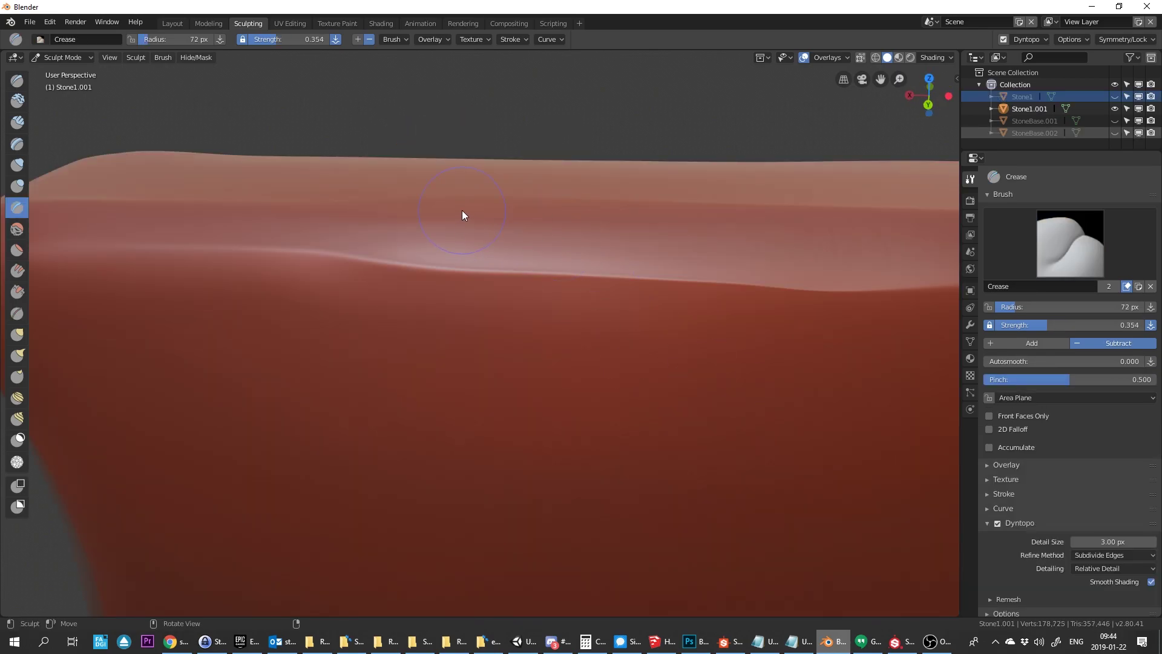
Carve a crack across the block's long upper edge and down the broad face with the Crease brush at 72 px radius
{"action": "left_click_drag", "start_coordinate": [462, 210], "coordinate": [467, 228]}
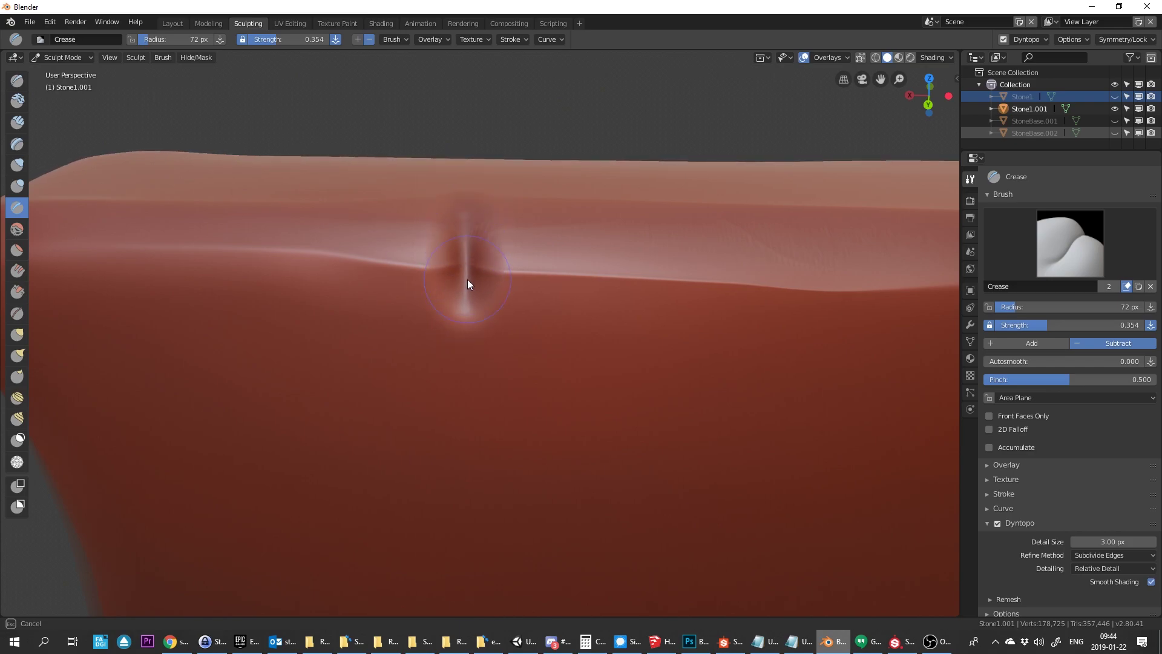
{"action": "mouse_move", "coordinate": [464, 278]}
{"action": "left_mouse_down"}
{"action": "mouse_move", "coordinate": [463, 233]}
{"action": "mouse_move", "coordinate": [461, 255]}
{"action": "left_mouse_up"}
{"action": "scroll", "coordinate": [463, 257], "scroll_direction": "up", "scroll_amount": 4}
{"action": "mouse_move", "coordinate": [431, 215]}
{"action": "left_mouse_down"}
{"action": "mouse_move", "coordinate": [428, 363]}
{"action": "mouse_move", "coordinate": [409, 115]}
{"action": "mouse_move", "coordinate": [438, 535]}
{"action": "mouse_move", "coordinate": [432, 399]}
{"action": "left_mouse_up"}
{"action": "mouse_move", "coordinate": [433, 471]}
{"action": "left_mouse_down"}
{"action": "mouse_move", "coordinate": [431, 493]}
{"action": "mouse_move", "coordinate": [433, 448]}
{"action": "left_mouse_up"}
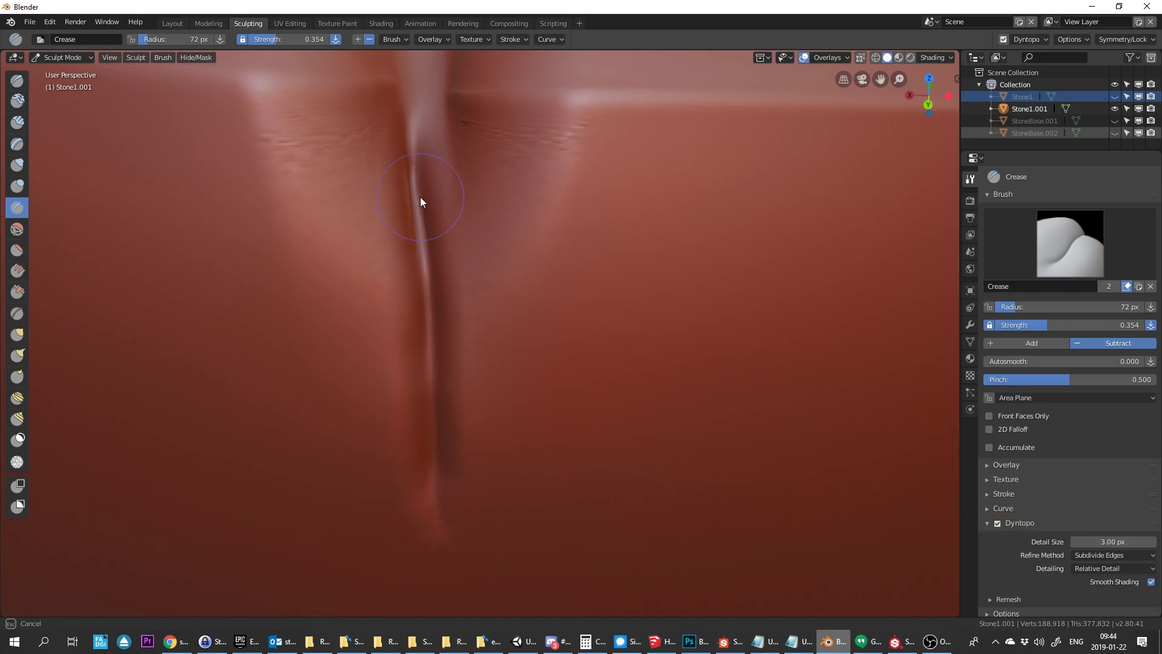
Deepen the crack on the broad face with additional Crease strokes from several view angles
{"action": "scroll", "coordinate": [421, 230], "scroll_direction": "down", "scroll_amount": 5}
{"action": "mouse_move", "coordinate": [420, 230]}
{"action": "middle_mouse_down"}
{"action": "mouse_move", "coordinate": [524, 245]}
{"action": "mouse_move", "coordinate": [411, 267]}
{"action": "middle_mouse_up"}
{"action": "scroll", "coordinate": [400, 272], "scroll_direction": "up", "scroll_amount": 4}
{"action": "left_click_drag", "start_coordinate": [391, 312], "coordinate": [387, 256]}
{"action": "middle_click_drag", "start_coordinate": [387, 257], "coordinate": [460, 376]}
{"action": "mouse_move", "coordinate": [475, 379]}
{"action": "left_mouse_down"}
{"action": "mouse_move", "coordinate": [462, 539]}
{"action": "mouse_move", "coordinate": [482, 236]}
{"action": "left_mouse_up"}
Reduce the Crease brush radius to 46 px and cut a finer groove along the crack
{"action": "scroll", "coordinate": [482, 235], "scroll_direction": "up", "scroll_amount": 1}
{"action": "key", "text": "f"}
{"action": "left_click", "coordinate": [485, 175]}
{"action": "mouse_move", "coordinate": [496, 136]}
{"action": "left_mouse_down"}
{"action": "mouse_move", "coordinate": [490, 270]}
{"action": "mouse_move", "coordinate": [496, 155]}
{"action": "left_mouse_up"}
{"action": "middle_click_drag", "start_coordinate": [495, 155], "coordinate": [492, 61]}
{"action": "scroll", "coordinate": [492, 242], "scroll_direction": "down", "scroll_amount": 6}
{"action": "scroll", "coordinate": [494, 321], "scroll_direction": "up", "scroll_amount": 6}
{"action": "mouse_move", "coordinate": [521, 196]}
{"action": "left_mouse_down"}
{"action": "mouse_move", "coordinate": [532, 463]}
{"action": "mouse_move", "coordinate": [528, 376]}
{"action": "left_mouse_up"}
{"action": "scroll", "coordinate": [508, 273], "scroll_direction": "down", "scroll_amount": 2}
{"action": "mouse_move", "coordinate": [503, 246]}
{"action": "middle_mouse_down", "text": "shift"}
{"action": "mouse_move", "coordinate": [662, 391]}
{"action": "mouse_move", "coordinate": [484, 121]}
{"action": "middle_mouse_up", "text": "shift"}
{"action": "mouse_move", "coordinate": [484, 121]}
{"action": "left_mouse_down"}
{"action": "mouse_move", "coordinate": [471, 193]}
{"action": "mouse_move", "coordinate": [479, 333]}
{"action": "left_mouse_up"}
Continue the crack around the rounded edge and onto the block's adjoining narrow face
{"action": "mouse_move", "coordinate": [480, 333]}
{"action": "middle_mouse_down"}
{"action": "mouse_move", "coordinate": [485, 209]}
{"action": "mouse_move", "coordinate": [543, 248]}
{"action": "middle_mouse_up"}
{"action": "scroll", "coordinate": [543, 248], "scroll_direction": "down", "scroll_amount": 4}
{"action": "scroll", "coordinate": [540, 272], "scroll_direction": "up", "scroll_amount": 3}
{"action": "scroll", "coordinate": [478, 252], "scroll_direction": "down", "scroll_amount": 9}
{"action": "middle_click_drag", "start_coordinate": [838, 382], "coordinate": [561, 175], "text": "shift"}
{"action": "scroll", "coordinate": [550, 336], "scroll_direction": "up", "scroll_amount": 8}
{"action": "left_click_drag", "start_coordinate": [561, 174], "coordinate": [550, 357]}
{"action": "middle_click_drag", "start_coordinate": [550, 358], "coordinate": [670, 252]}
{"action": "mouse_move", "coordinate": [669, 252]}
{"action": "left_mouse_down"}
{"action": "mouse_move", "coordinate": [669, 345]}
{"action": "mouse_move", "coordinate": [672, 329]}
{"action": "mouse_move", "coordinate": [693, 470]}
{"action": "mouse_move", "coordinate": [637, 199]}
{"action": "mouse_move", "coordinate": [710, 520]}
{"action": "left_mouse_up"}
{"action": "mouse_move", "coordinate": [709, 520]}
{"action": "middle_mouse_down"}
{"action": "mouse_move", "coordinate": [591, 428]}
{"action": "mouse_move", "coordinate": [597, 329]}
{"action": "mouse_move", "coordinate": [545, 251]}
{"action": "middle_mouse_up"}
{"action": "mouse_move", "coordinate": [545, 252]}
{"action": "left_mouse_down"}
{"action": "mouse_move", "coordinate": [543, 429]}
{"action": "mouse_move", "coordinate": [543, 395]}
{"action": "left_mouse_up"}
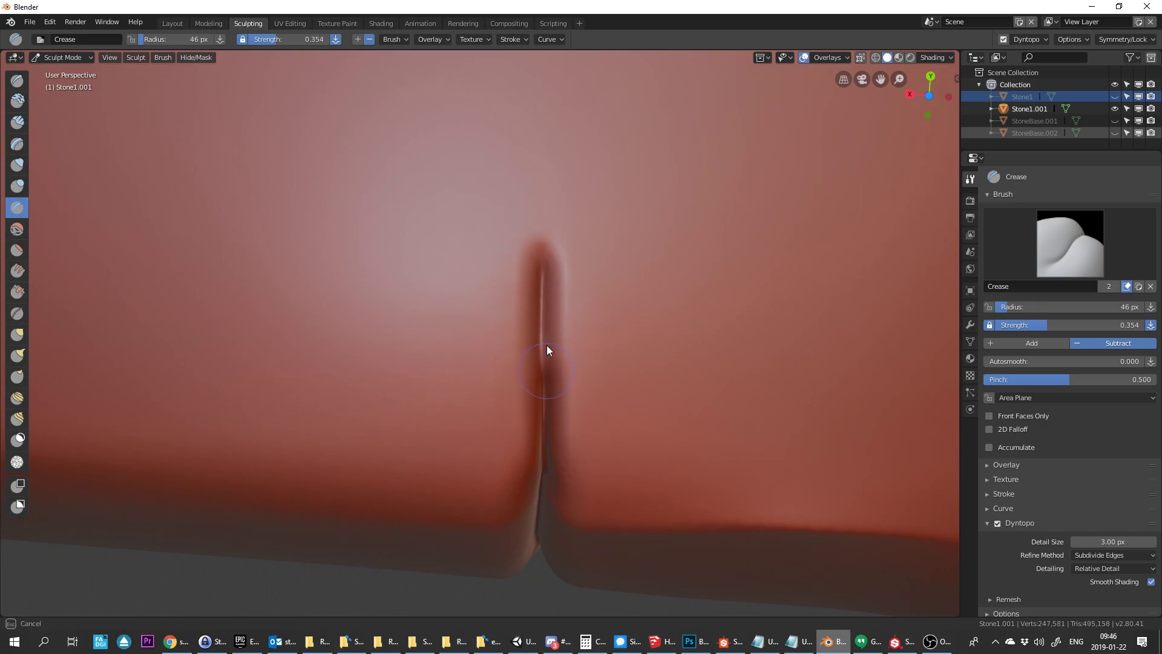
{"action": "left_click_drag", "start_coordinate": [546, 345], "coordinate": [539, 423]}
Deepen the crack on the narrow face and add short Crease strokes beside it
{"action": "middle_click_drag", "start_coordinate": [540, 422], "coordinate": [675, 115], "text": "ctrl"}
{"action": "middle_click_drag", "start_coordinate": [675, 115], "coordinate": [623, 294], "text": "shift"}
{"action": "mouse_move", "coordinate": [557, 249]}
{"action": "left_mouse_down"}
{"action": "mouse_move", "coordinate": [554, 378]}
{"action": "mouse_move", "coordinate": [560, 189]}
{"action": "mouse_move", "coordinate": [556, 365]}
{"action": "left_mouse_up"}
{"action": "mouse_move", "coordinate": [569, 370]}
{"action": "middle_mouse_down", "text": "ctrl"}
{"action": "mouse_move", "coordinate": [583, 461]}
{"action": "mouse_move", "coordinate": [578, 350]}
{"action": "mouse_move", "coordinate": [545, 364]}
{"action": "middle_mouse_up", "text": "ctrl"}
{"action": "left_click_drag", "start_coordinate": [460, 304], "coordinate": [543, 267]}
{"action": "middle_click_drag", "start_coordinate": [544, 267], "coordinate": [545, 303]}
Carve a diagonal branch off the main crack on the narrow face
{"action": "mouse_move", "coordinate": [668, 274]}
{"action": "left_mouse_down"}
{"action": "mouse_move", "coordinate": [467, 377]}
{"action": "mouse_move", "coordinate": [563, 332]}
{"action": "left_mouse_up"}
{"action": "mouse_move", "coordinate": [563, 339]}
{"action": "middle_mouse_down", "text": "ctrl"}
{"action": "mouse_move", "coordinate": [631, 301]}
{"action": "mouse_move", "coordinate": [642, 261]}
{"action": "middle_mouse_up", "text": "ctrl"}
{"action": "middle_click_drag", "start_coordinate": [642, 261], "coordinate": [339, 424], "text": "shift"}
{"action": "left_click_drag", "start_coordinate": [339, 473], "coordinate": [444, 427]}
{"action": "middle_click_drag", "start_coordinate": [444, 432], "coordinate": [594, 460]}
{"action": "mouse_move", "coordinate": [594, 460]}
{"action": "left_mouse_down"}
{"action": "mouse_move", "coordinate": [798, 364]}
{"action": "mouse_move", "coordinate": [731, 405]}
{"action": "left_mouse_up"}
{"action": "scroll", "coordinate": [731, 406], "scroll_direction": "down", "scroll_amount": 8}
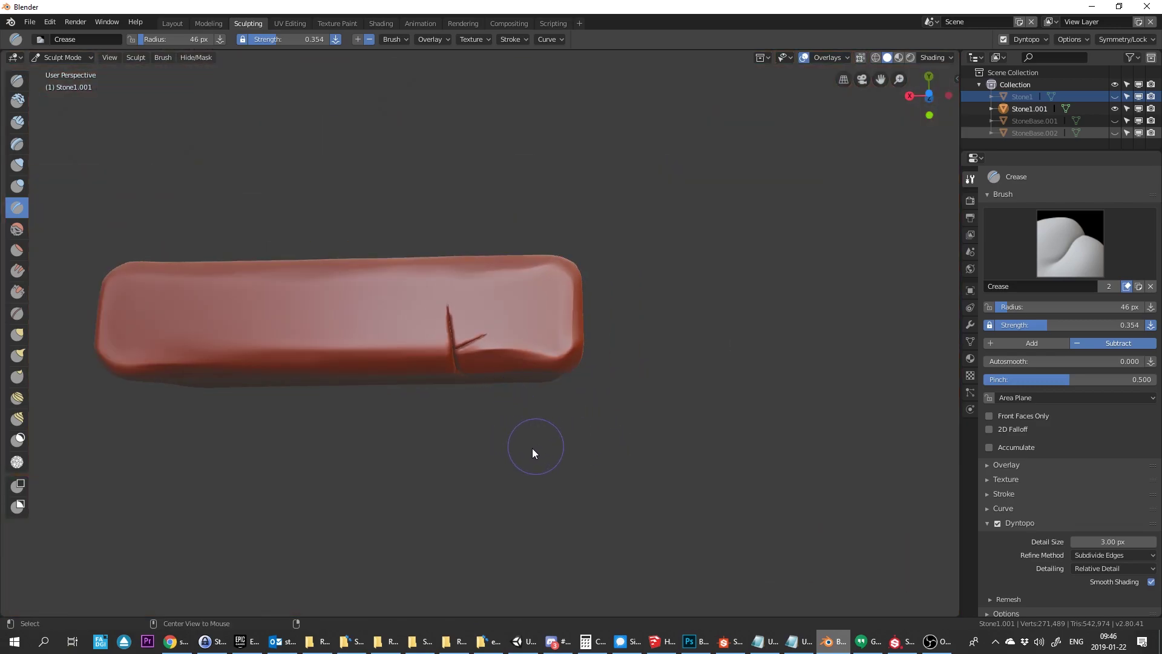
{"action": "middle_click_drag", "start_coordinate": [513, 390], "coordinate": [519, 351]}
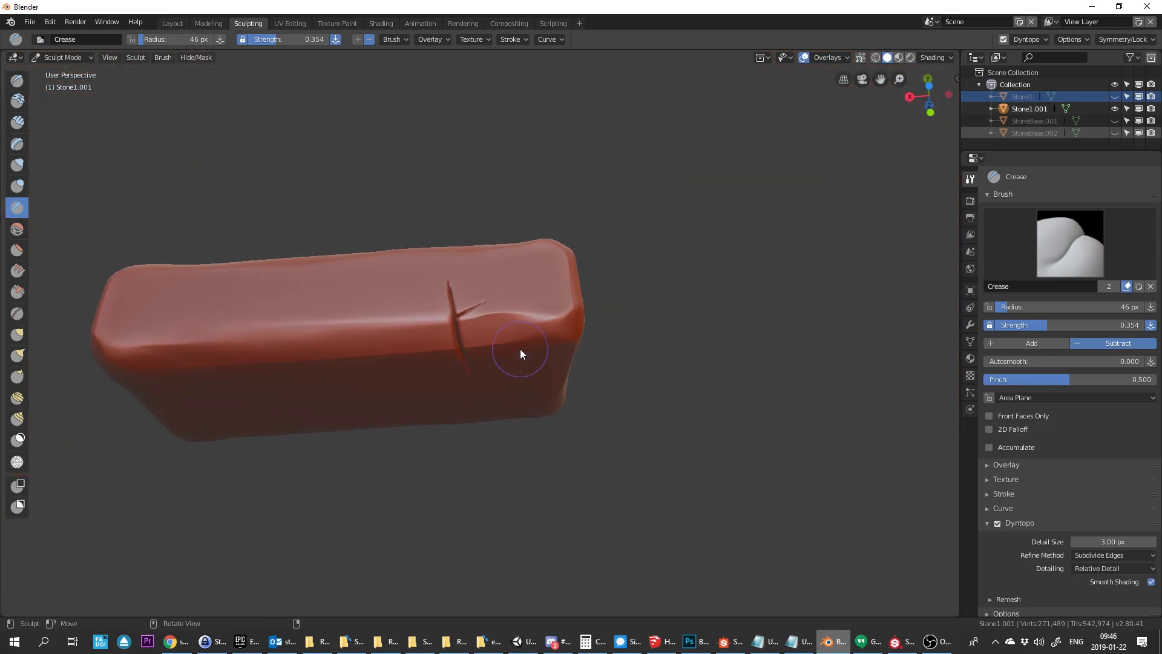
Choose the Pinch brush and sharpen the diagonal branch crack and the block edge below it
{"action": "scroll", "coordinate": [498, 330], "scroll_direction": "up", "scroll_amount": 8}
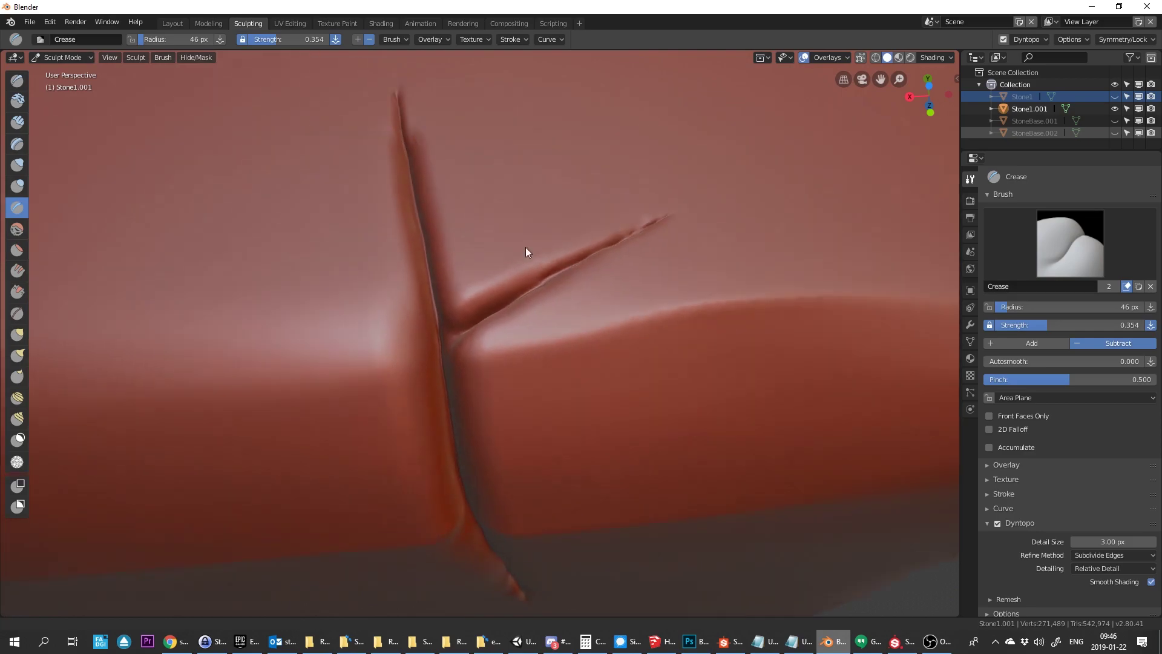
{"action": "middle_click_drag", "start_coordinate": [525, 247], "coordinate": [555, 307], "text": "shift"}
{"action": "scroll", "coordinate": [465, 275], "scroll_direction": "up", "scroll_amount": 2}
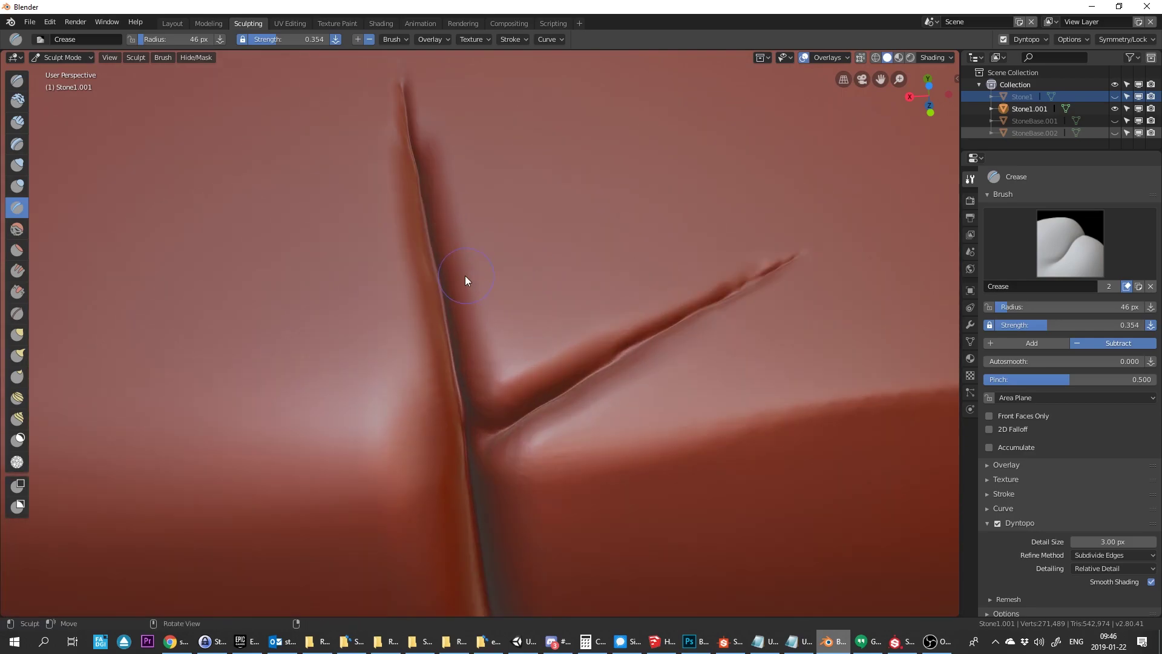
{"action": "left_click", "coordinate": [17, 313]}
{"action": "mouse_move", "coordinate": [701, 283]}
{"action": "left_mouse_down"}
{"action": "mouse_move", "coordinate": [637, 300]}
{"action": "mouse_move", "coordinate": [800, 260]}
{"action": "mouse_move", "coordinate": [612, 411]}
{"action": "mouse_move", "coordinate": [605, 390]}
{"action": "mouse_move", "coordinate": [547, 432]}
{"action": "mouse_move", "coordinate": [753, 430]}
{"action": "mouse_move", "coordinate": [582, 460]}
{"action": "mouse_move", "coordinate": [847, 391]}
{"action": "mouse_move", "coordinate": [557, 465]}
{"action": "left_mouse_up"}
{"action": "left_click_drag", "start_coordinate": [560, 478], "coordinate": [736, 450]}
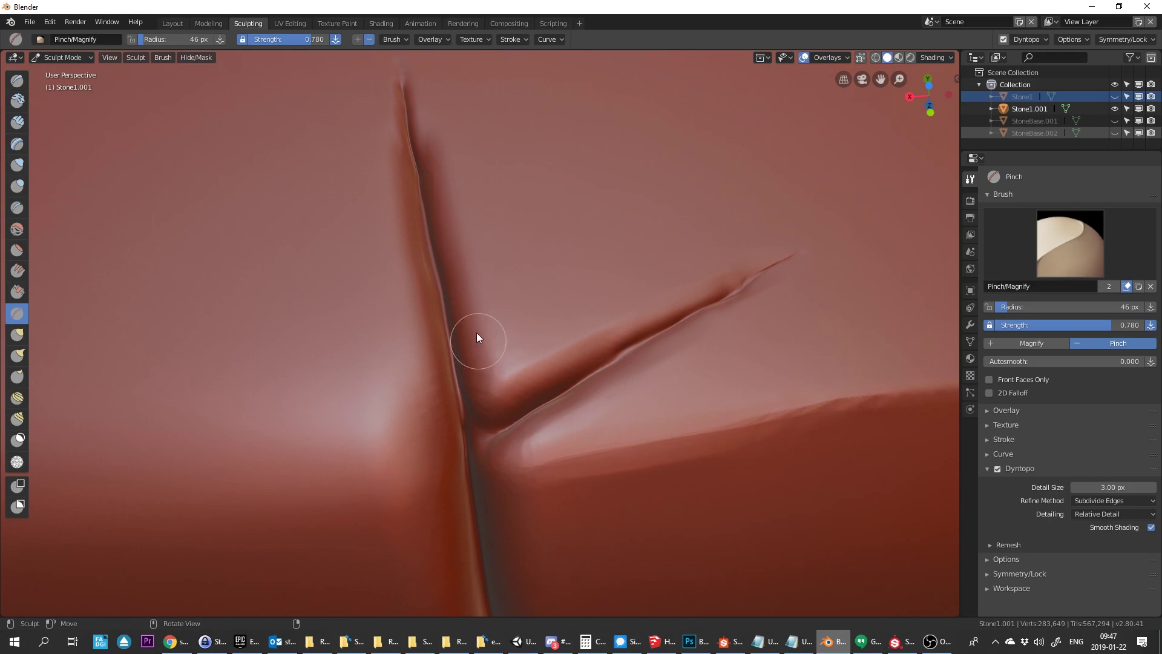
Pinch the sides of the main crack along the narrow face to make its edges crisp
{"action": "left_click_drag", "start_coordinate": [475, 323], "coordinate": [445, 195]}
{"action": "middle_click_drag", "start_coordinate": [413, 99], "coordinate": [414, 114]}
{"action": "mouse_move", "coordinate": [401, 172]}
{"action": "left_mouse_down"}
{"action": "mouse_move", "coordinate": [405, 279]}
{"action": "mouse_move", "coordinate": [443, 256]}
{"action": "mouse_move", "coordinate": [422, 475]}
{"action": "left_mouse_up"}
{"action": "middle_click_drag", "start_coordinate": [551, 333], "coordinate": [556, 376]}
{"action": "left_click_drag", "start_coordinate": [397, 204], "coordinate": [365, 235]}
{"action": "left_click_drag", "start_coordinate": [498, 256], "coordinate": [493, 441]}
Pinch the crack over the block's edge and down to its tapered end on the broad face
{"action": "mouse_move", "coordinate": [493, 441]}
{"action": "middle_mouse_down"}
{"action": "mouse_move", "coordinate": [532, 364]}
{"action": "mouse_move", "coordinate": [389, 329]}
{"action": "middle_mouse_up"}
{"action": "mouse_move", "coordinate": [389, 330]}
{"action": "left_mouse_down"}
{"action": "mouse_move", "coordinate": [422, 259]}
{"action": "mouse_move", "coordinate": [560, 324]}
{"action": "left_mouse_up"}
{"action": "mouse_move", "coordinate": [560, 324]}
{"action": "middle_mouse_down"}
{"action": "mouse_move", "coordinate": [607, 297]}
{"action": "mouse_move", "coordinate": [410, 162]}
{"action": "middle_mouse_up"}
{"action": "mouse_move", "coordinate": [410, 162]}
{"action": "left_mouse_down"}
{"action": "mouse_move", "coordinate": [448, 303]}
{"action": "mouse_move", "coordinate": [517, 465]}
{"action": "left_mouse_up"}
{"action": "left_click_drag", "start_coordinate": [447, 176], "coordinate": [504, 412]}
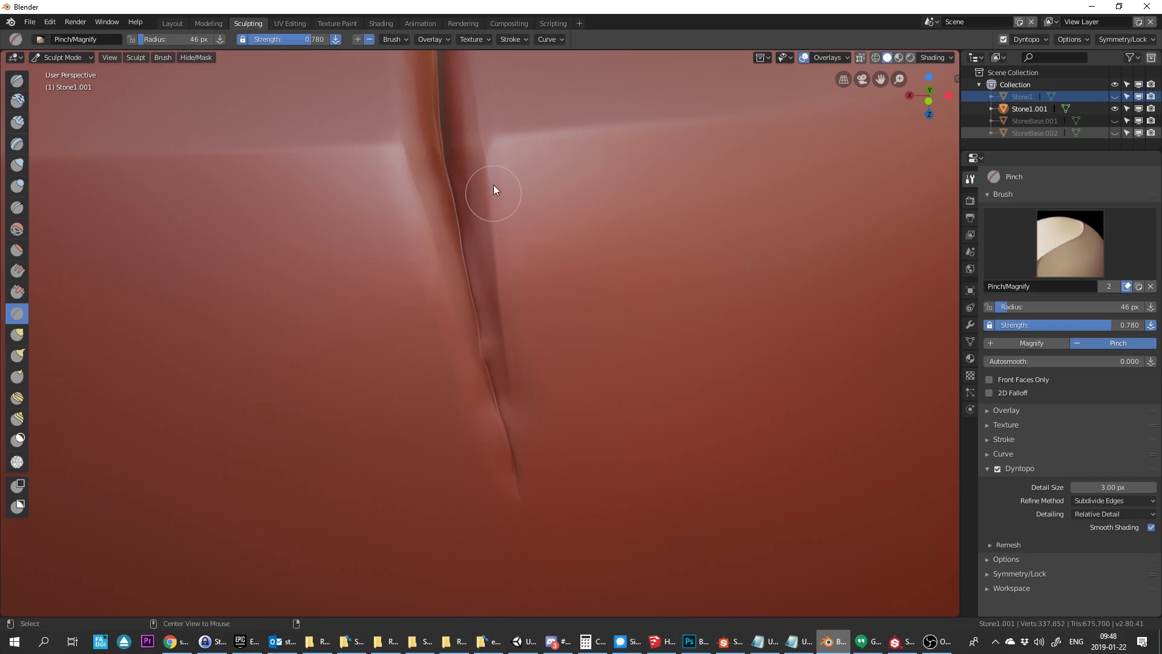
Refine the main crack and its branch with further Pinch strokes from several sides
{"action": "middle_click_drag", "start_coordinate": [494, 169], "coordinate": [454, 403]}
{"action": "mouse_move", "coordinate": [605, 281]}
{"action": "left_mouse_down"}
{"action": "mouse_move", "coordinate": [803, 252]}
{"action": "mouse_move", "coordinate": [532, 269]}
{"action": "left_mouse_up"}
{"action": "middle_click_drag", "start_coordinate": [505, 176], "coordinate": [511, 234]}
{"action": "left_click_drag", "start_coordinate": [406, 312], "coordinate": [417, 420]}
{"action": "mouse_move", "coordinate": [520, 200]}
{"action": "middle_mouse_down", "text": "ctrl"}
{"action": "mouse_move", "coordinate": [591, 435]}
{"action": "mouse_move", "coordinate": [388, 267]}
{"action": "middle_mouse_up", "text": "ctrl"}
{"action": "scroll", "coordinate": [605, 375], "scroll_direction": "down", "scroll_amount": 2}
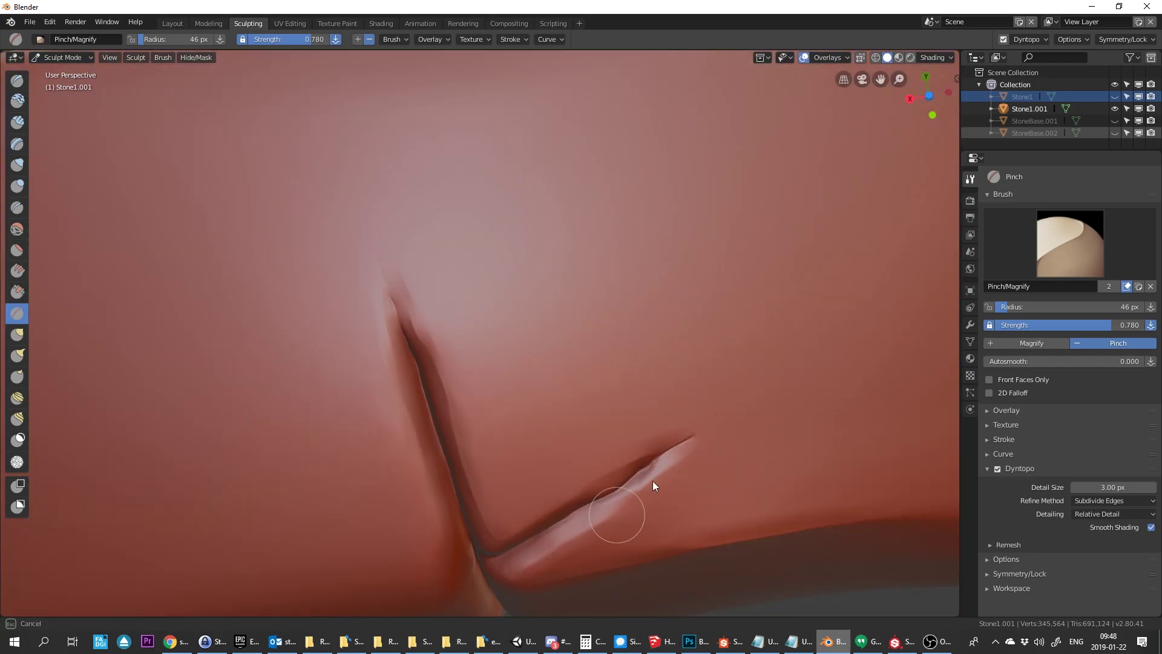
{"action": "scroll", "coordinate": [630, 485], "scroll_direction": "down", "scroll_amount": 6}
{"action": "middle_click_drag", "start_coordinate": [612, 471], "coordinate": [575, 315]}
{"action": "scroll", "coordinate": [533, 255], "scroll_direction": "up", "scroll_amount": 10}
{"action": "left_click_drag", "start_coordinate": [524, 241], "coordinate": [533, 383]}
Switch back to the Crease brush and deepen the groove of the main crack
{"action": "key", "text": "shift+c"}
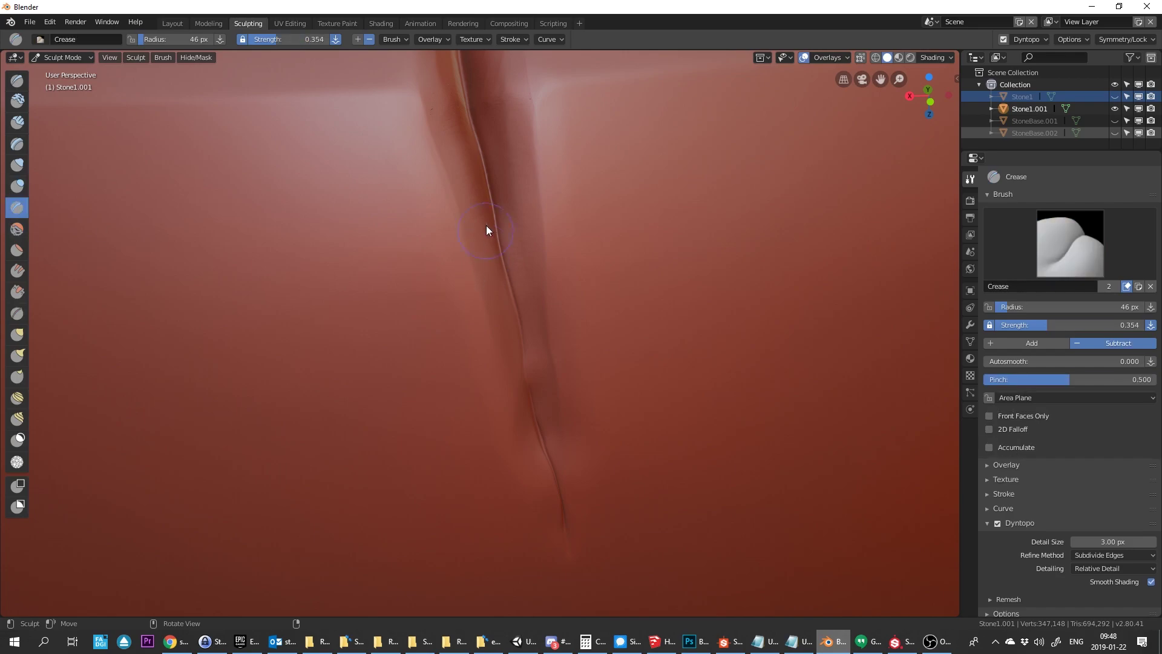
{"action": "scroll", "coordinate": [488, 219], "scroll_direction": "up", "scroll_amount": 1}
{"action": "mouse_move", "coordinate": [497, 141]}
{"action": "left_mouse_down"}
{"action": "mouse_move", "coordinate": [537, 358]}
{"action": "mouse_move", "coordinate": [506, 202]}
{"action": "left_mouse_up"}
{"action": "mouse_move", "coordinate": [506, 202]}
{"action": "middle_mouse_down"}
{"action": "mouse_move", "coordinate": [546, 220]}
{"action": "mouse_move", "coordinate": [460, 139]}
{"action": "middle_mouse_up"}
{"action": "left_click_drag", "start_coordinate": [451, 124], "coordinate": [493, 330]}
{"action": "scroll", "coordinate": [484, 321], "scroll_direction": "down", "scroll_amount": 8}
{"action": "scroll", "coordinate": [500, 325], "scroll_direction": "up", "scroll_amount": 7}
Switch to the Smooth brush and set the Dyntopo refine method to Subdivide Collapse
{"action": "mouse_move", "coordinate": [344, 300]}
{"action": "middle_mouse_down"}
{"action": "mouse_move", "coordinate": [472, 315]}
{"action": "mouse_move", "coordinate": [461, 385]}
{"action": "mouse_move", "coordinate": [472, 303]}
{"action": "middle_mouse_up"}
{"action": "key", "text": "s"}
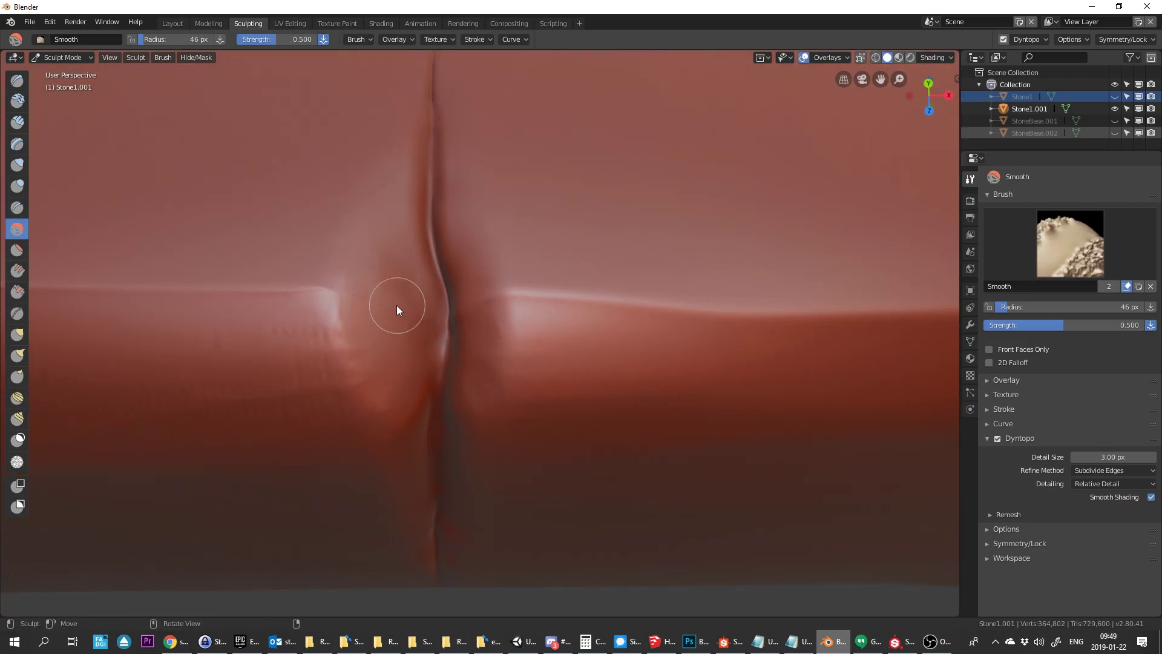
{"action": "scroll", "coordinate": [397, 305], "scroll_direction": "up", "scroll_amount": 4}
{"action": "mouse_move", "coordinate": [398, 305]}
{"action": "middle_mouse_down"}
{"action": "mouse_move", "coordinate": [578, 343]}
{"action": "mouse_move", "coordinate": [484, 411]}
{"action": "middle_mouse_up"}
{"action": "left_click", "coordinate": [1122, 469]}
{"action": "left_click", "coordinate": [1111, 430]}
Change the Dyntopo refine method again and smooth the surface beside the crack
{"action": "scroll", "coordinate": [445, 388], "scroll_direction": "down", "scroll_amount": 7}
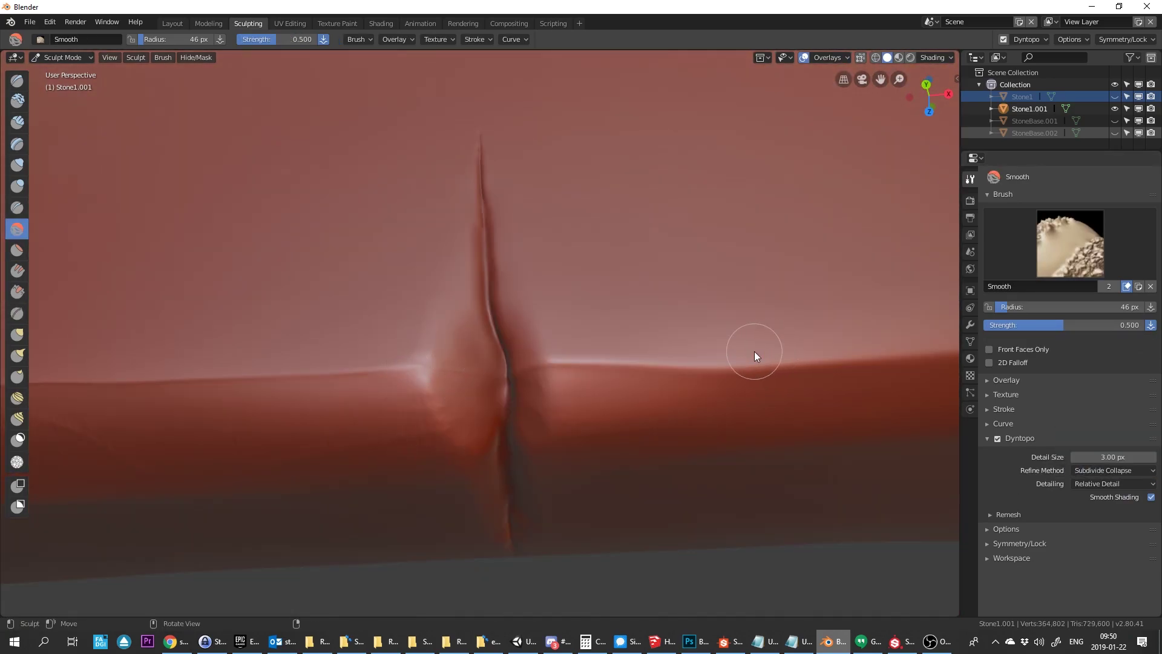
{"action": "scroll", "coordinate": [754, 351], "scroll_direction": "up", "scroll_amount": 5}
{"action": "scroll", "coordinate": [633, 421], "scroll_direction": "down", "scroll_amount": 5}
{"action": "scroll", "coordinate": [923, 332], "scroll_direction": "up", "scroll_amount": 4}
{"action": "mouse_move", "coordinate": [633, 421]}
{"action": "middle_mouse_down"}
{"action": "mouse_move", "coordinate": [924, 332]}
{"action": "mouse_move", "coordinate": [652, 275]}
{"action": "mouse_move", "coordinate": [335, 278]}
{"action": "mouse_move", "coordinate": [388, 309]}
{"action": "middle_mouse_up"}
{"action": "scroll", "coordinate": [924, 333], "scroll_direction": "down", "scroll_amount": 10}
{"action": "scroll", "coordinate": [336, 277], "scroll_direction": "up", "scroll_amount": 8}
{"action": "left_click", "coordinate": [1108, 471]}
{"action": "left_click", "coordinate": [1108, 443]}
{"action": "middle_click_drag", "start_coordinate": [545, 388], "coordinate": [486, 469]}
{"action": "left_click_drag", "start_coordinate": [485, 469], "coordinate": [307, 506]}
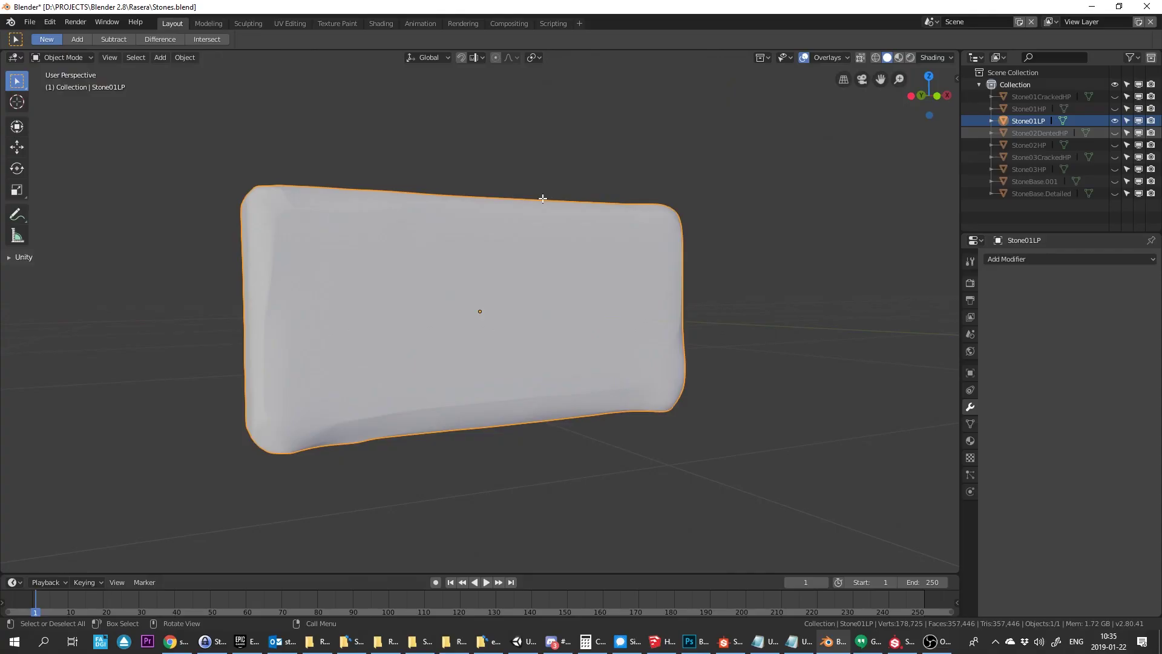
Add a Decimate modifier to Stone01LP and set its collapse ratio to 0.001
{"action": "key", "text": "Tab"}
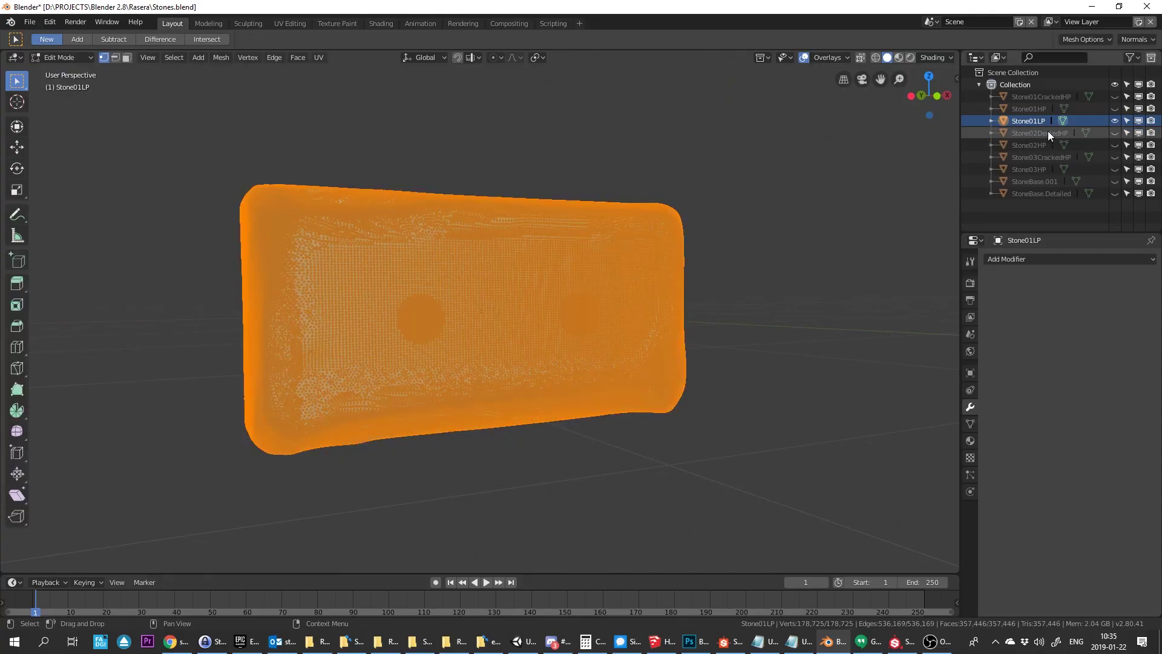
{"action": "left_click", "coordinate": [1034, 258]}
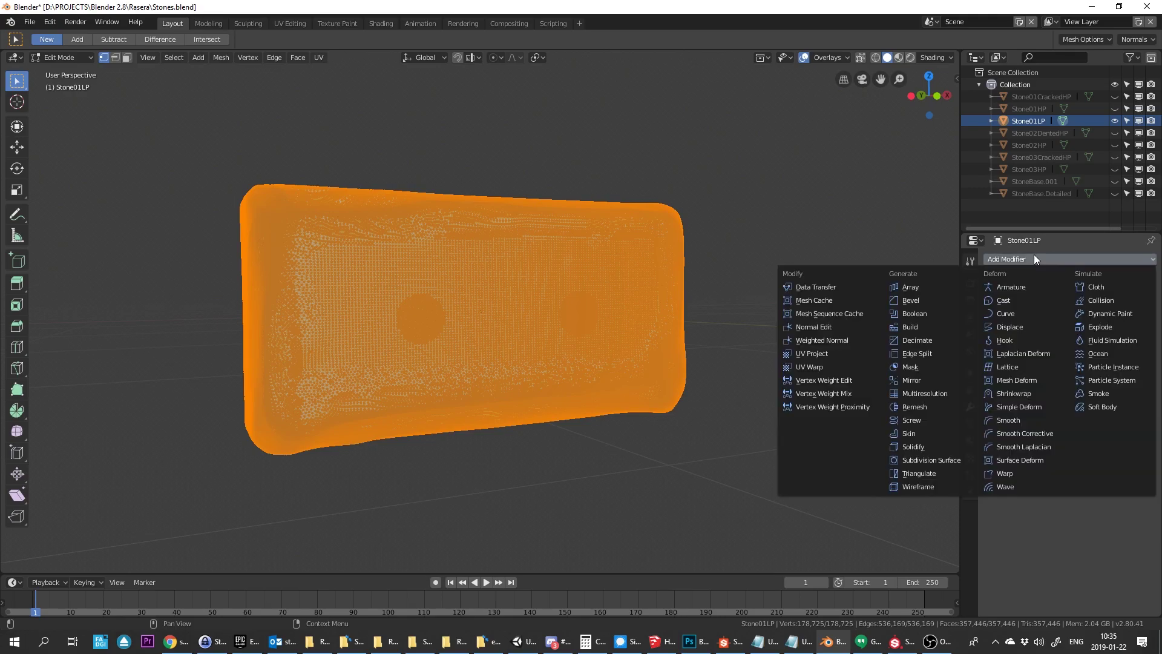
{"action": "left_click", "coordinate": [928, 343]}
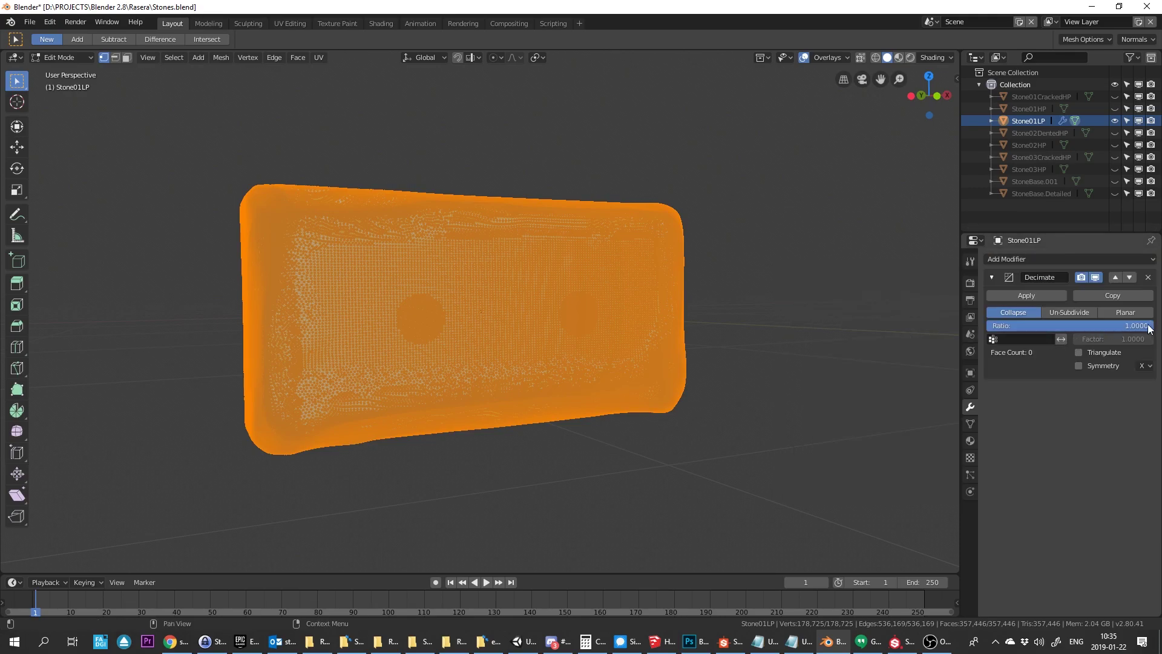
{"action": "left_click_drag", "start_coordinate": [1150, 326], "coordinate": [1097, 328]}
{"action": "left_click", "coordinate": [1005, 327]}
{"action": "left_click", "coordinate": [1025, 326]}
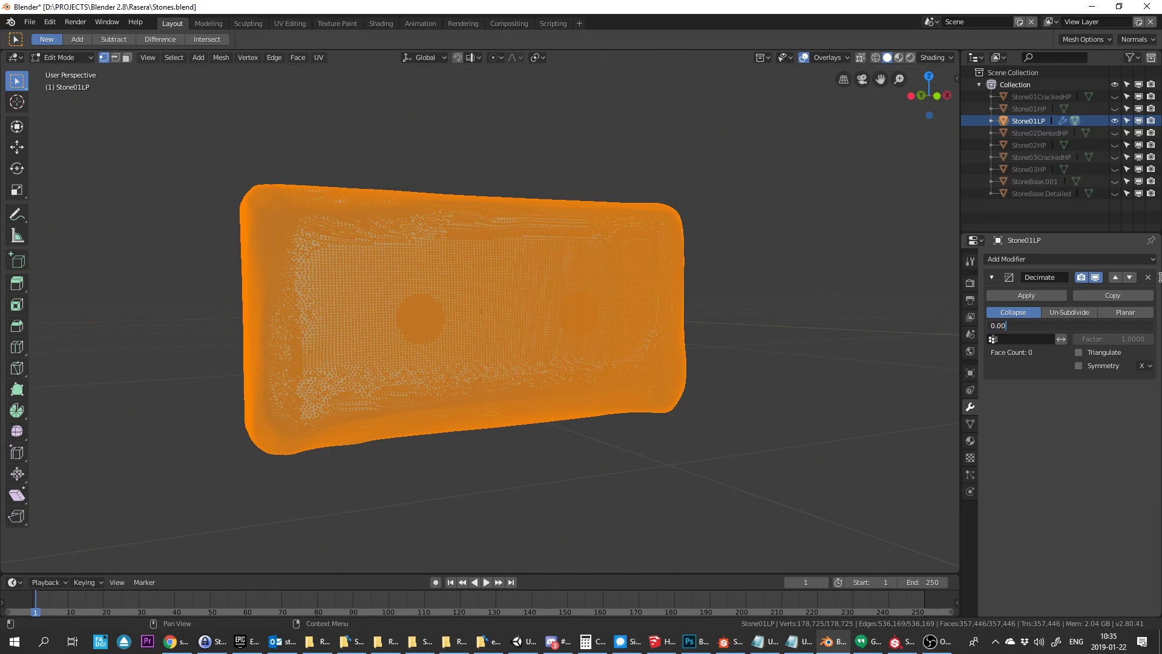
{"action": "type", "text": "0.001"}
{"action": "key", "text": "Return"}
Return Stone01LP to Object Mode and inspect its decimated mesh in wireframe display
{"action": "key", "text": "Tab"}
{"action": "middle_click_drag", "start_coordinate": [623, 289], "coordinate": [640, 236]}
{"action": "key", "text": "z"}
{"action": "left_click", "coordinate": [539, 244]}
{"action": "middle_click_drag", "start_coordinate": [539, 242], "coordinate": [712, 248]}
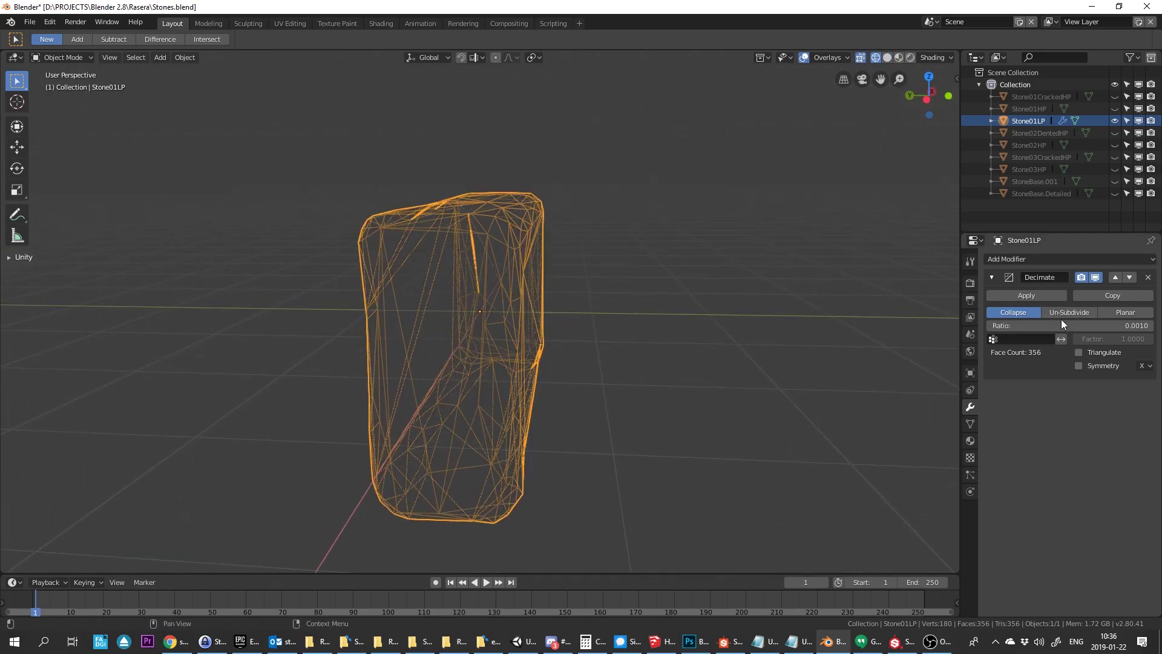
Lower the Decimate ratio to 0.0005 and further to 0.0002, and apply the modifier to Stone01LP
{"action": "left_click", "coordinate": [1112, 327]}
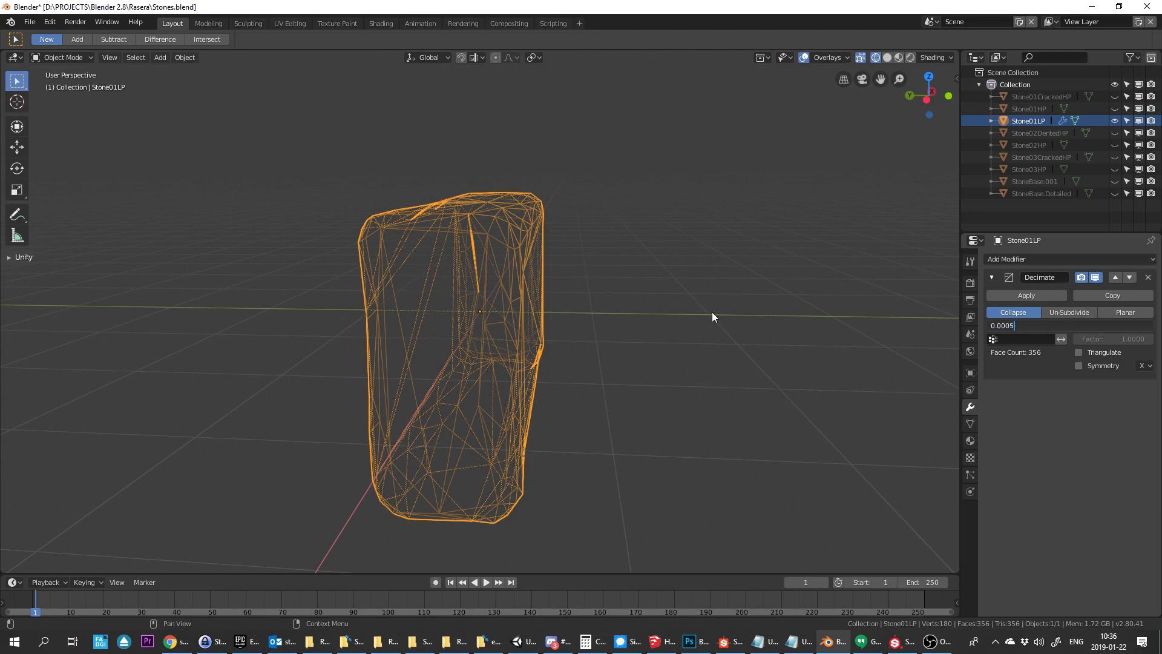
{"action": "key", "text": "Return"}
{"action": "middle_click_drag", "start_coordinate": [635, 295], "coordinate": [678, 302]}
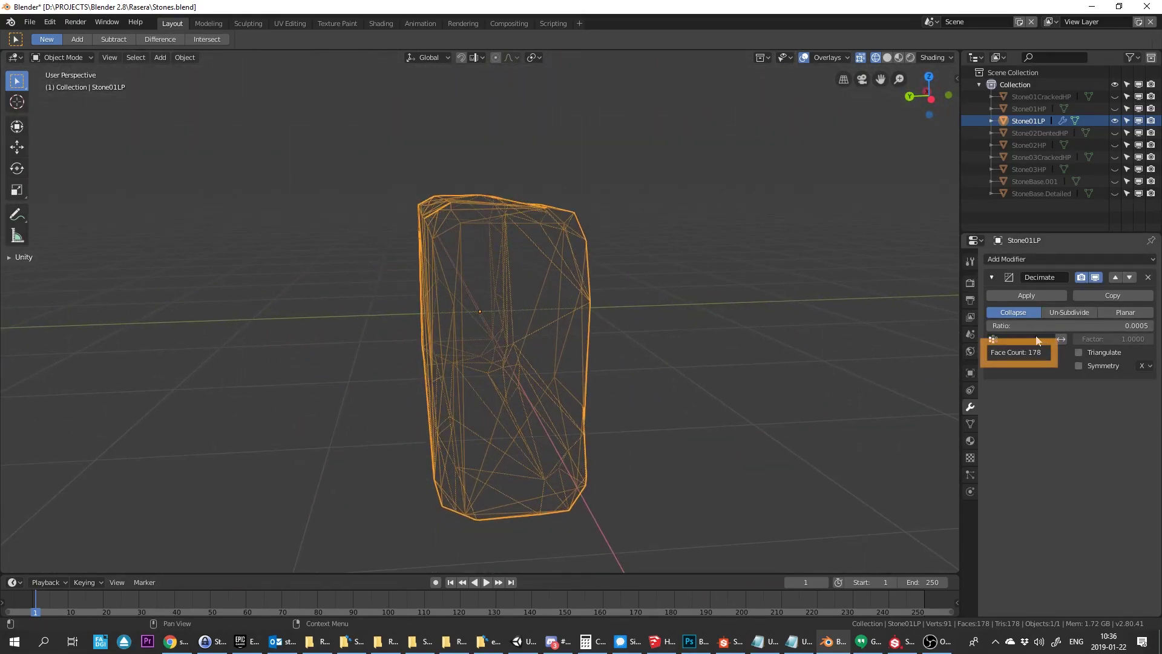
{"action": "left_click", "coordinate": [1134, 327]}
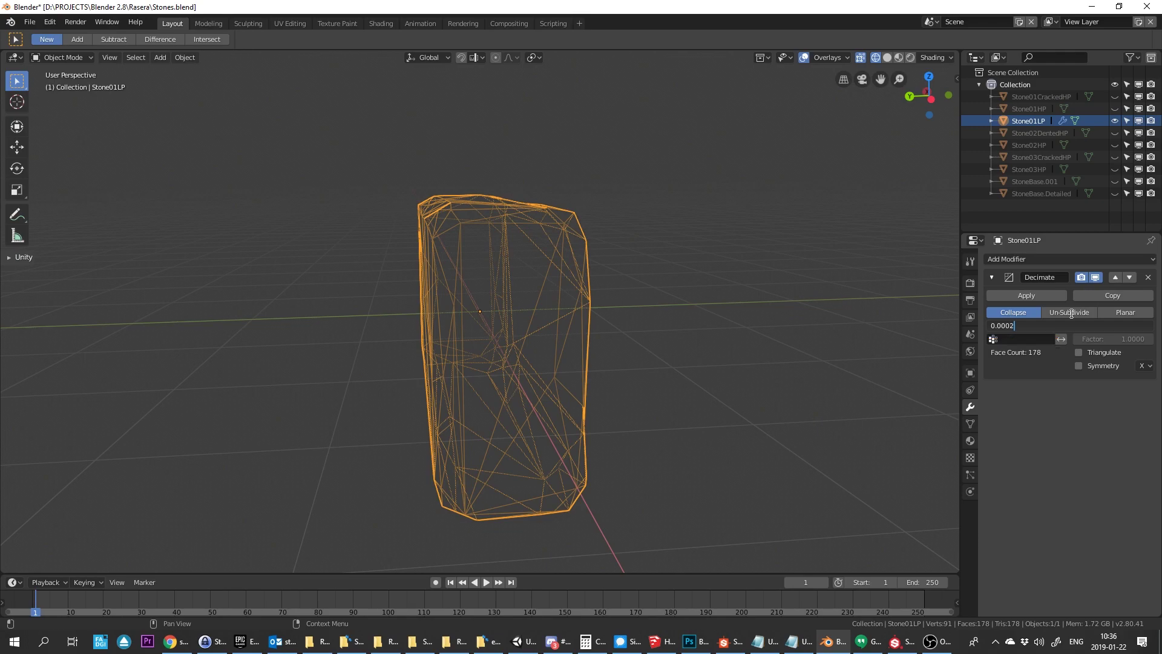
{"action": "key", "text": "Tab"}
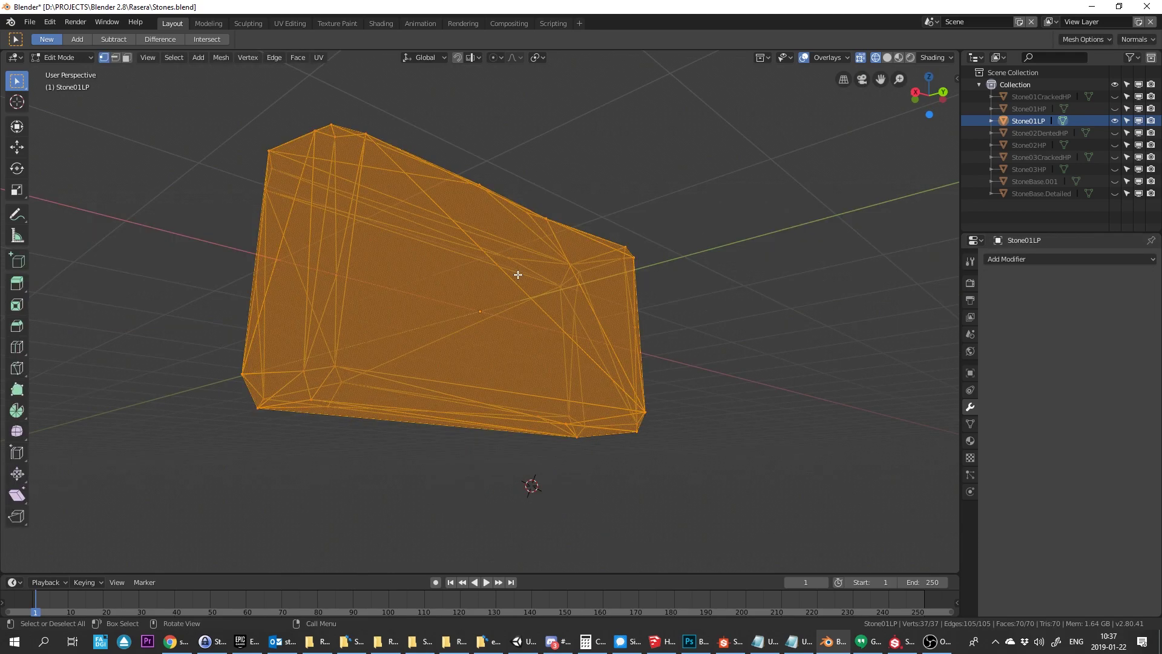
Display the low-poly stone in Object Mode with LookDev shading and check its shape
{"action": "key", "text": "Tab"}
{"action": "key", "text": "z"}
{"action": "left_click", "coordinate": [539, 332]}
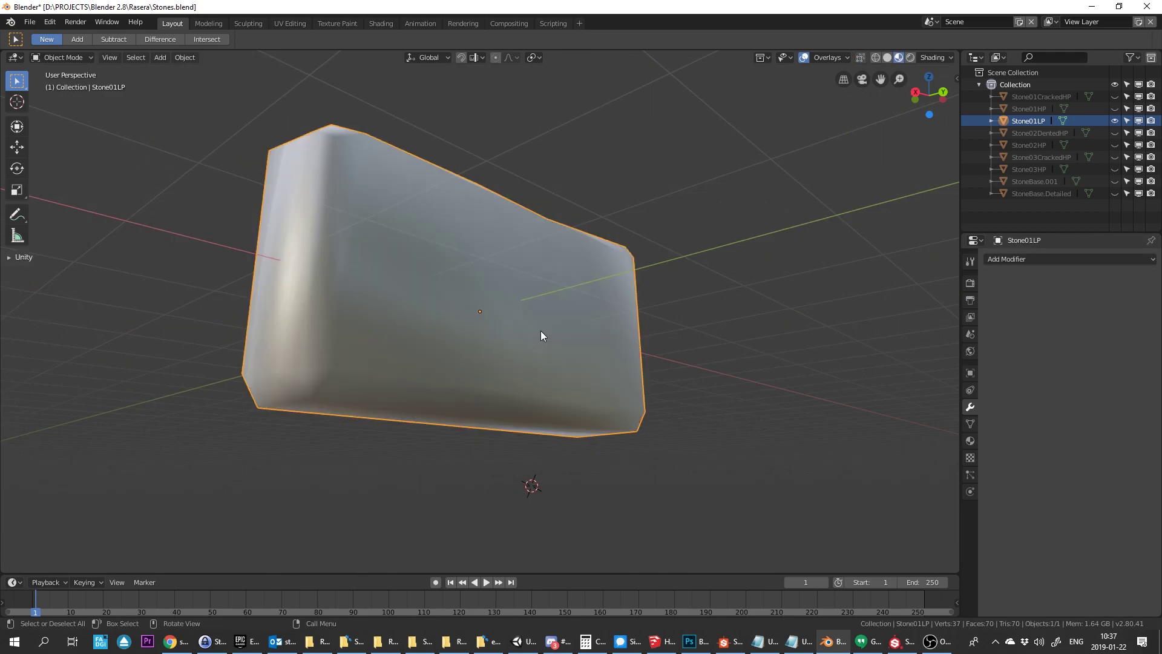
{"action": "mouse_move", "coordinate": [543, 329]}
{"action": "middle_mouse_down"}
{"action": "mouse_move", "coordinate": [605, 289]}
{"action": "mouse_move", "coordinate": [481, 210]}
{"action": "middle_mouse_up"}
Switch to the UV Editing workspace and unwrap Stone01LP with Smart UV Project, using an island margin of 0.00
{"action": "left_click", "coordinate": [282, 25]}
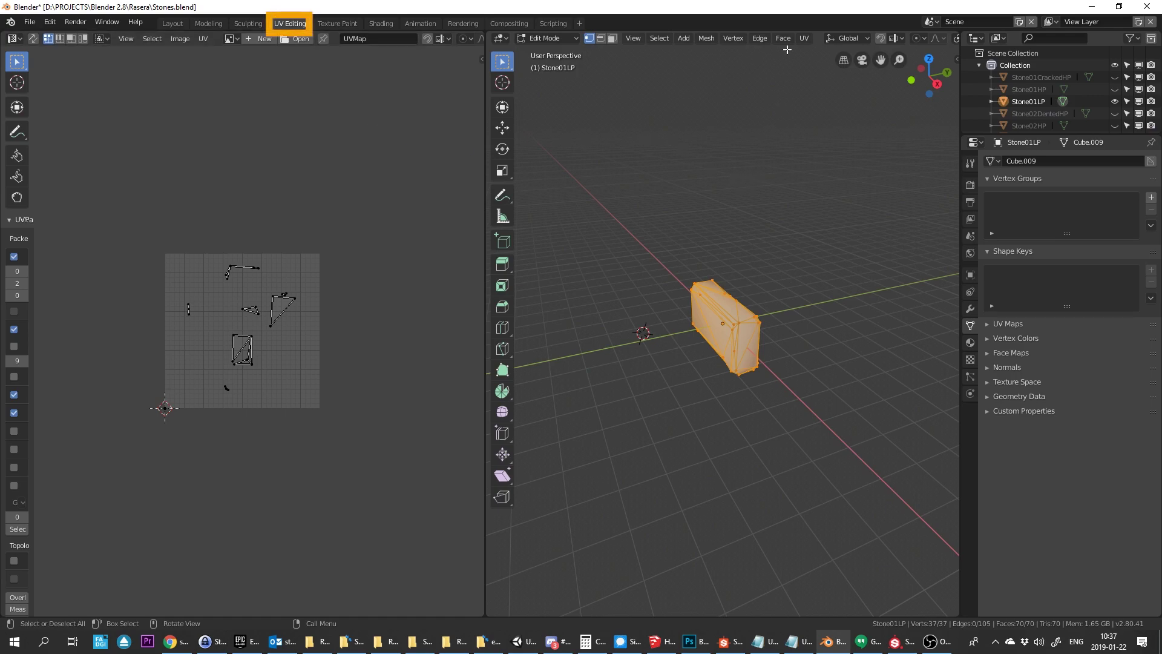
{"action": "left_click", "coordinate": [804, 38]}
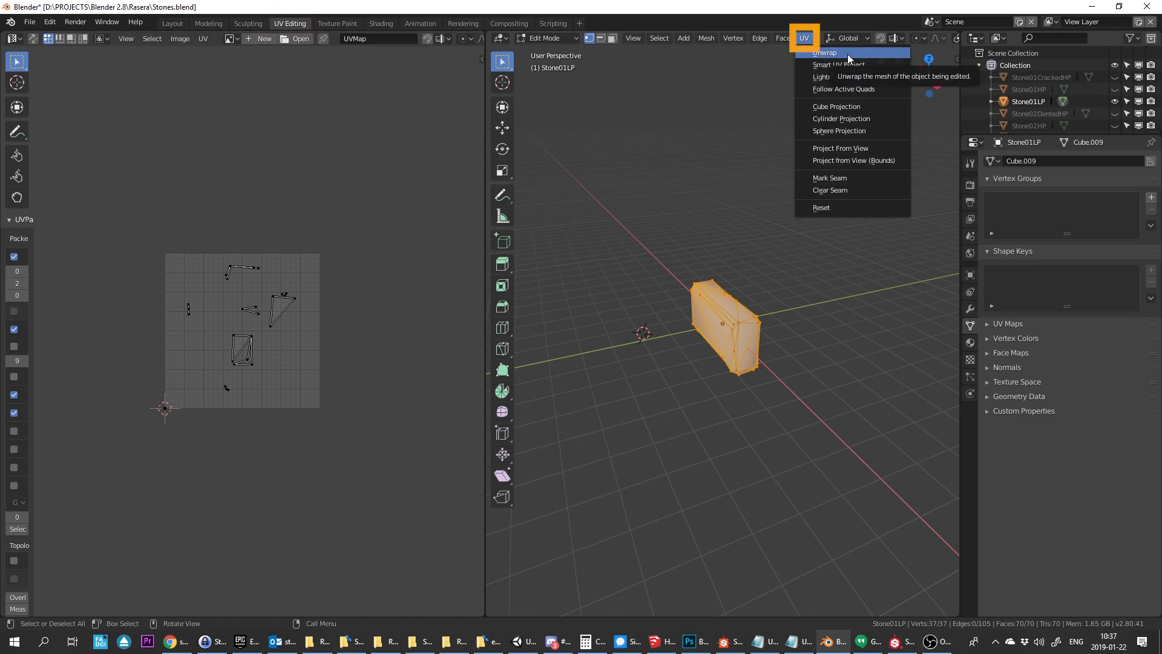
{"action": "left_click", "coordinate": [848, 65]}
{"action": "left_click", "coordinate": [901, 94]}
{"action": "type", "text": "0.0"}
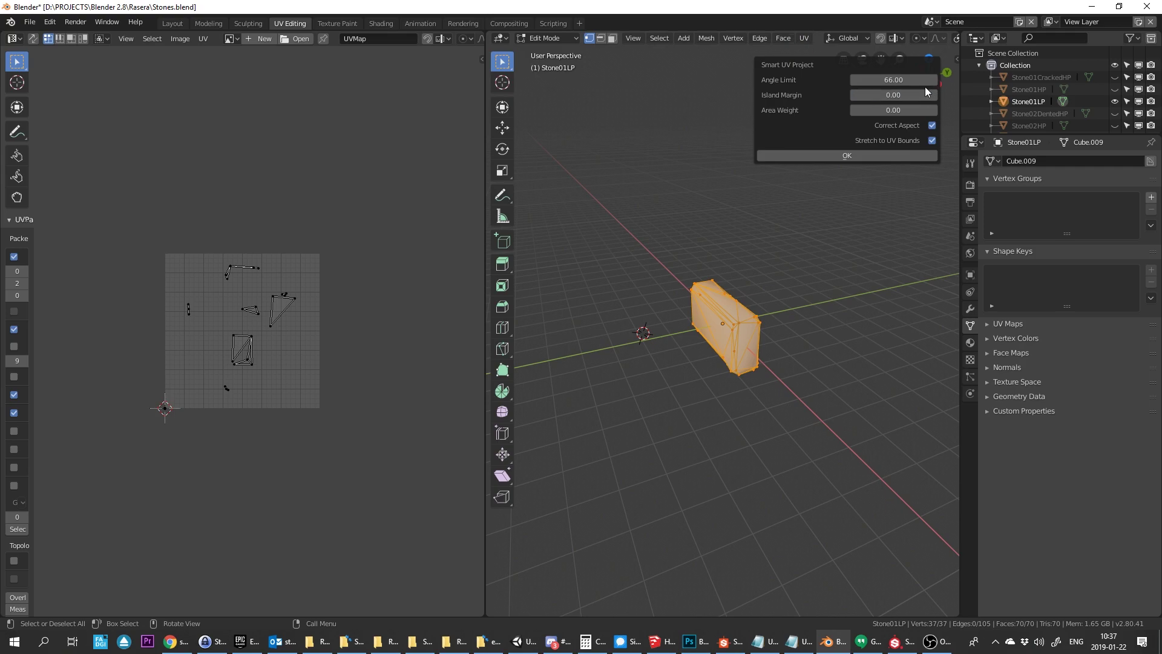
{"action": "left_click", "coordinate": [896, 78]}
{"action": "left_click", "coordinate": [832, 153]}
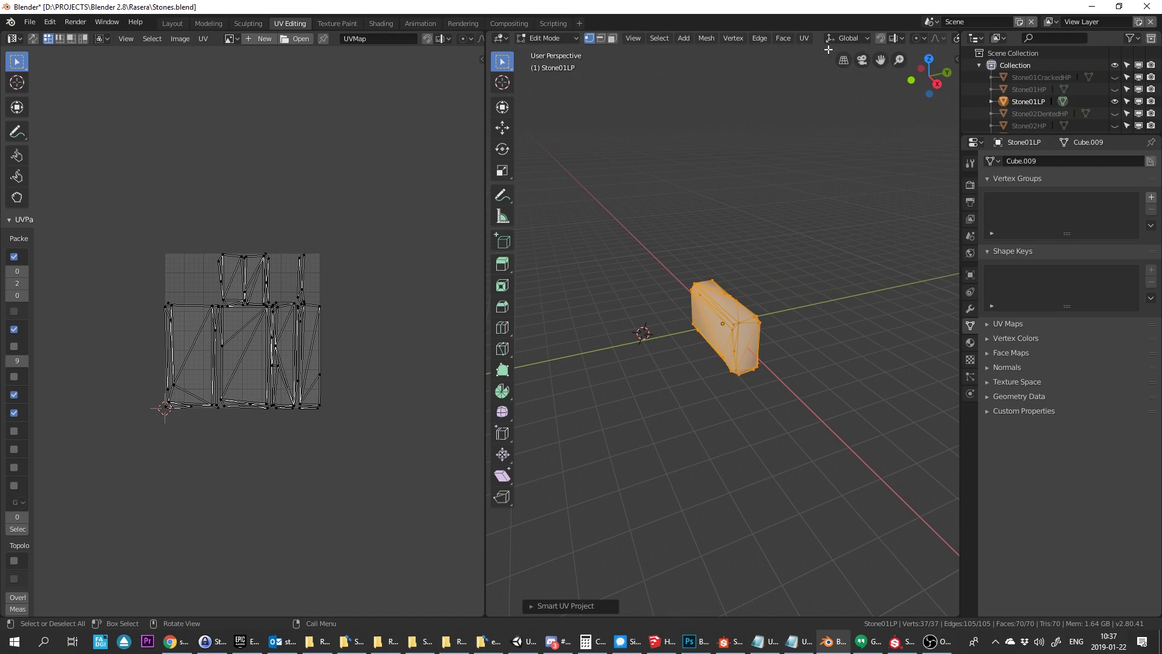
Run Unwrap on the whole low-poly mesh and reveal the full UVPackmaster settings
{"action": "left_click", "coordinate": [804, 38]}
{"action": "left_click", "coordinate": [819, 55]}
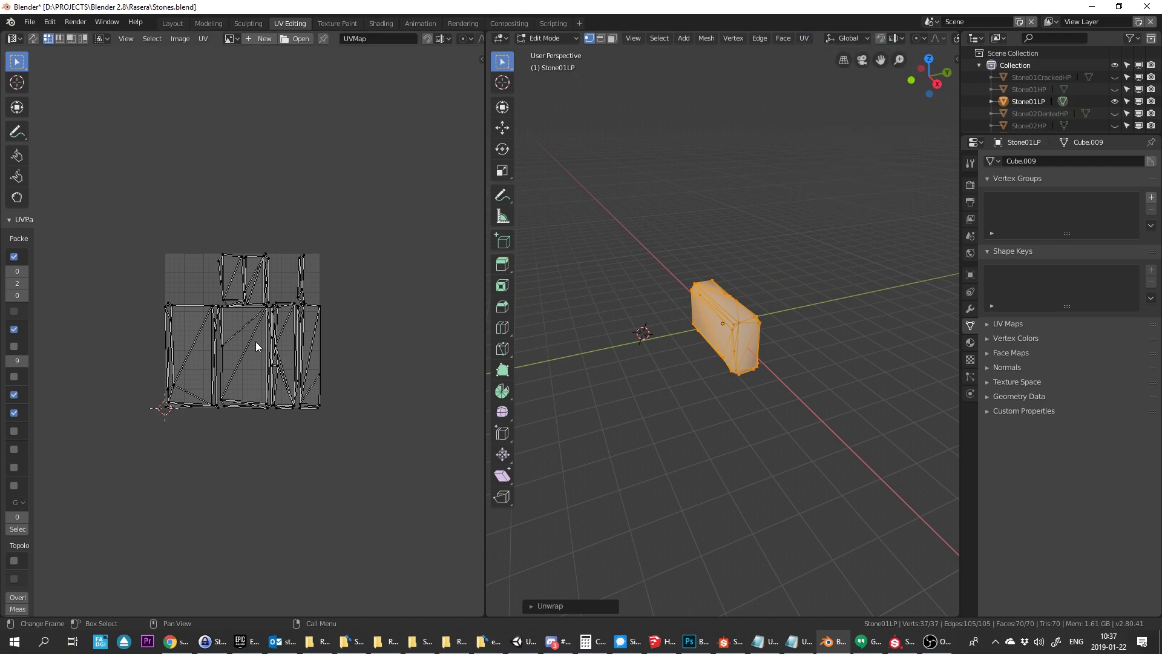
{"action": "scroll", "coordinate": [281, 307], "scroll_direction": "up", "scroll_amount": 2}
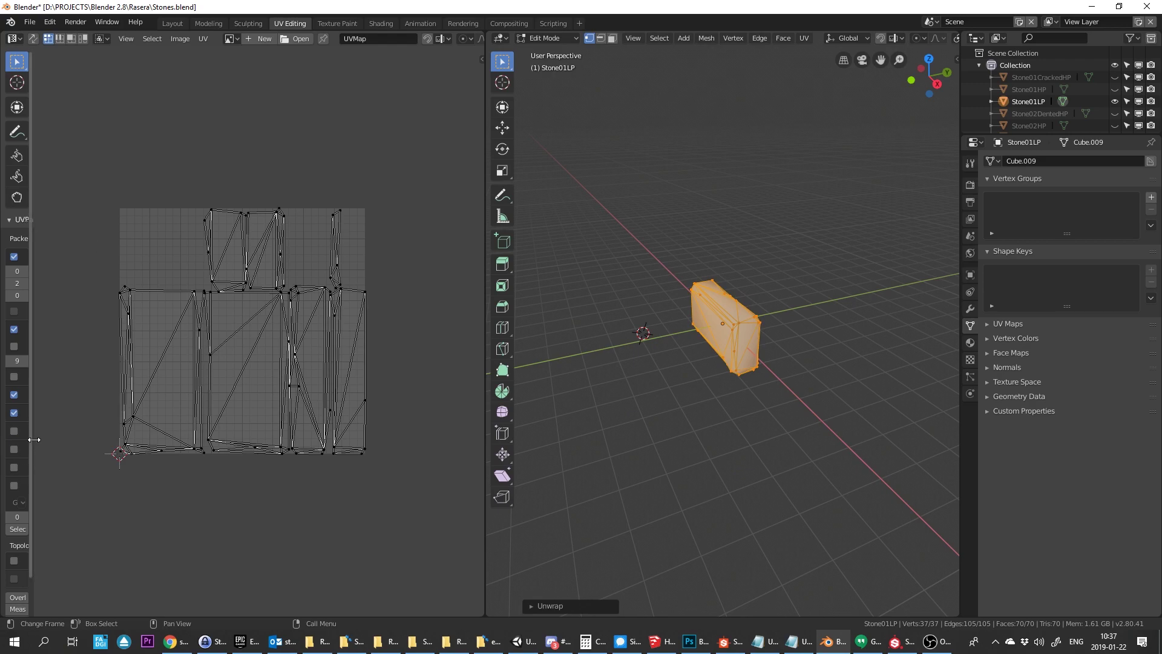
{"action": "left_click_drag", "start_coordinate": [34, 440], "coordinate": [117, 439]}
{"action": "scroll", "coordinate": [15, 258], "scroll_direction": "down", "scroll_amount": 2}
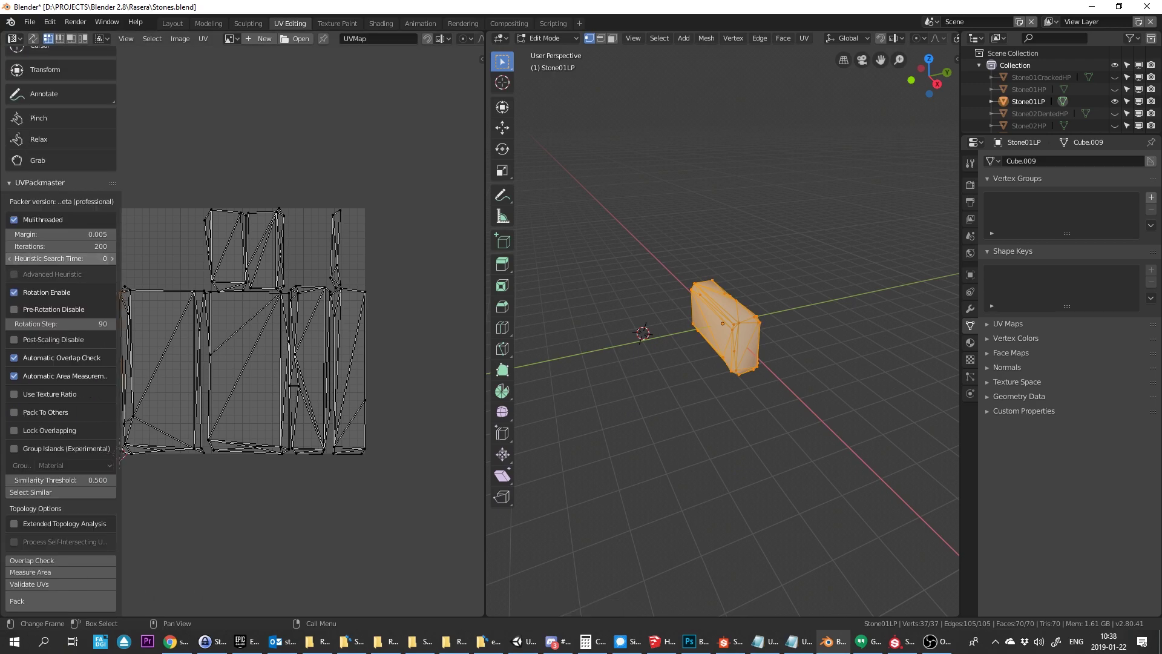
Save the file and pack all UV islands with UVPackmaster, using Advanced Heuristic and a heuristic search time of 10
{"action": "left_click_drag", "start_coordinate": [79, 259], "coordinate": [92, 259]}
{"action": "left_click", "coordinate": [13, 275]}
{"action": "key", "text": "a"}
{"action": "scroll", "coordinate": [195, 314], "scroll_direction": "down", "scroll_amount": 1}
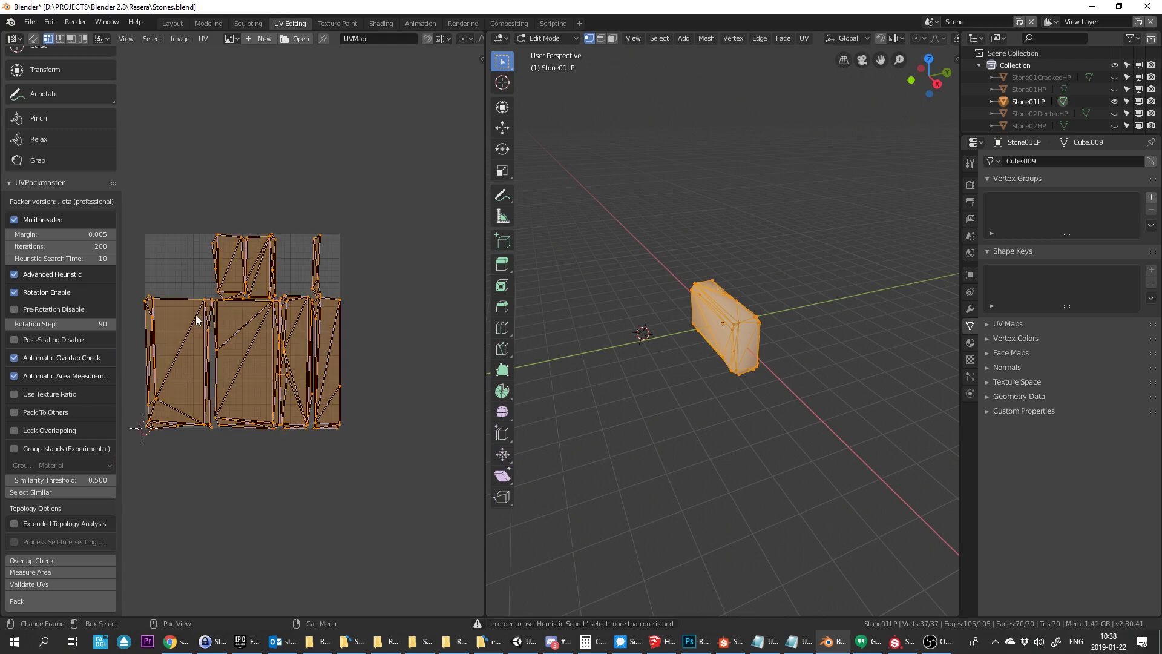
{"action": "key", "text": "ctrl+s"}
{"action": "left_click", "coordinate": [55, 602]}
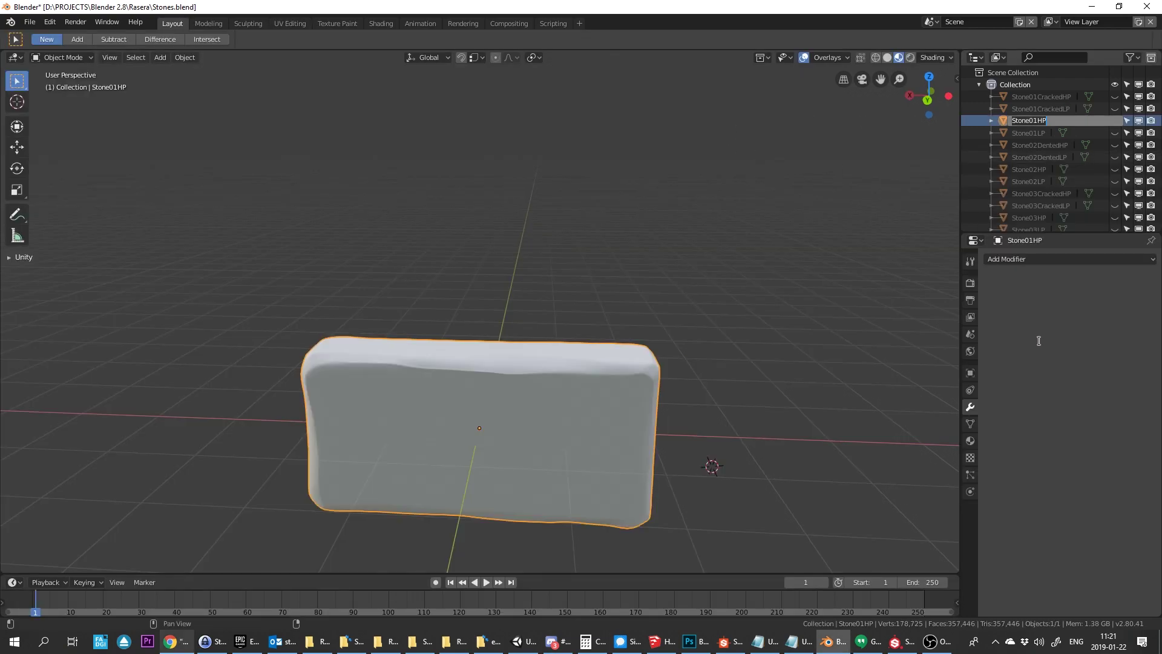
Confirm the high-poly stone's name and export it as an FBX file named Stone01HP
{"action": "key", "text": "Return"}
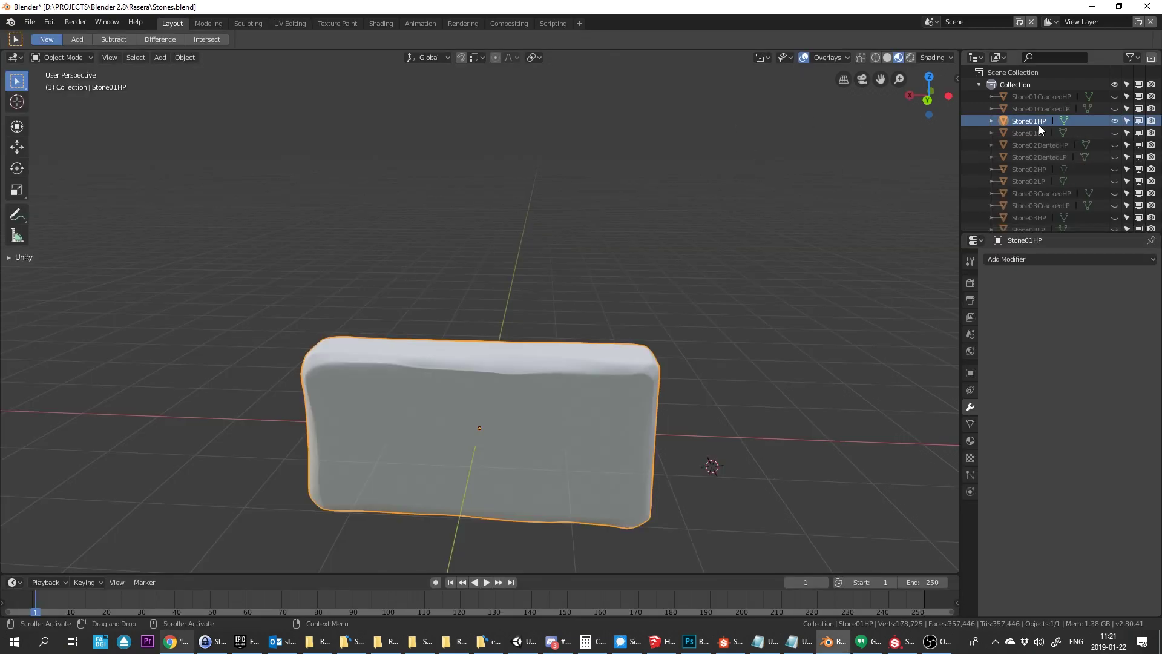
{"action": "left_click", "coordinate": [30, 22]}
{"action": "mouse_move", "coordinate": [62, 254]}
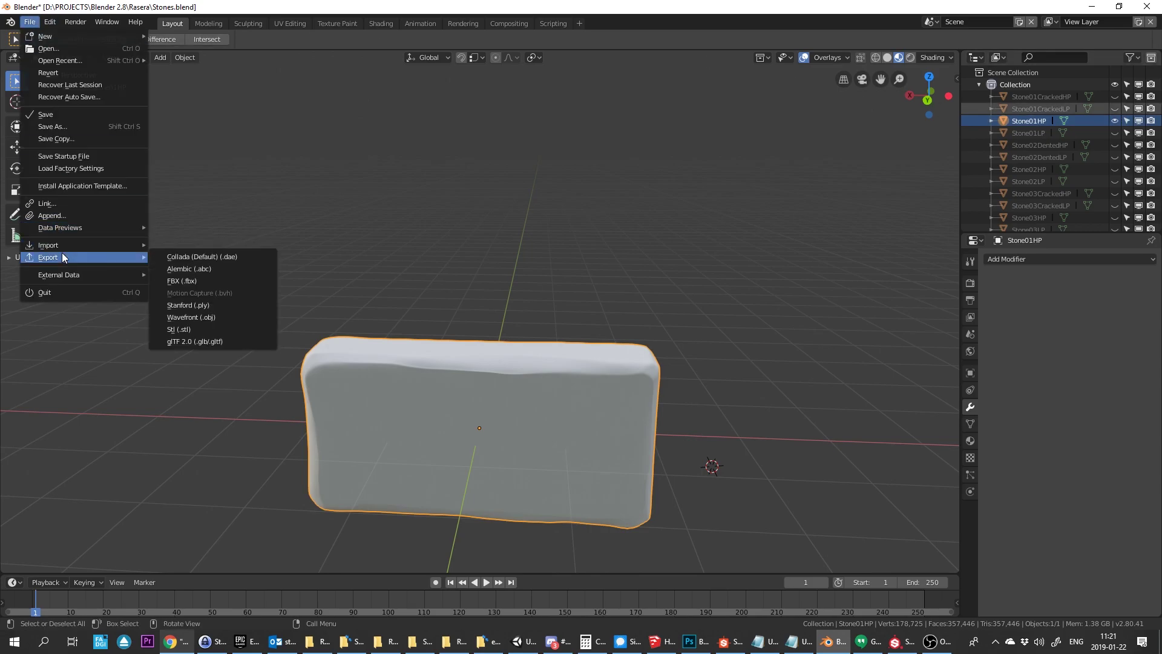
{"action": "left_click", "coordinate": [181, 280]}
{"action": "left_click", "coordinate": [229, 86]}
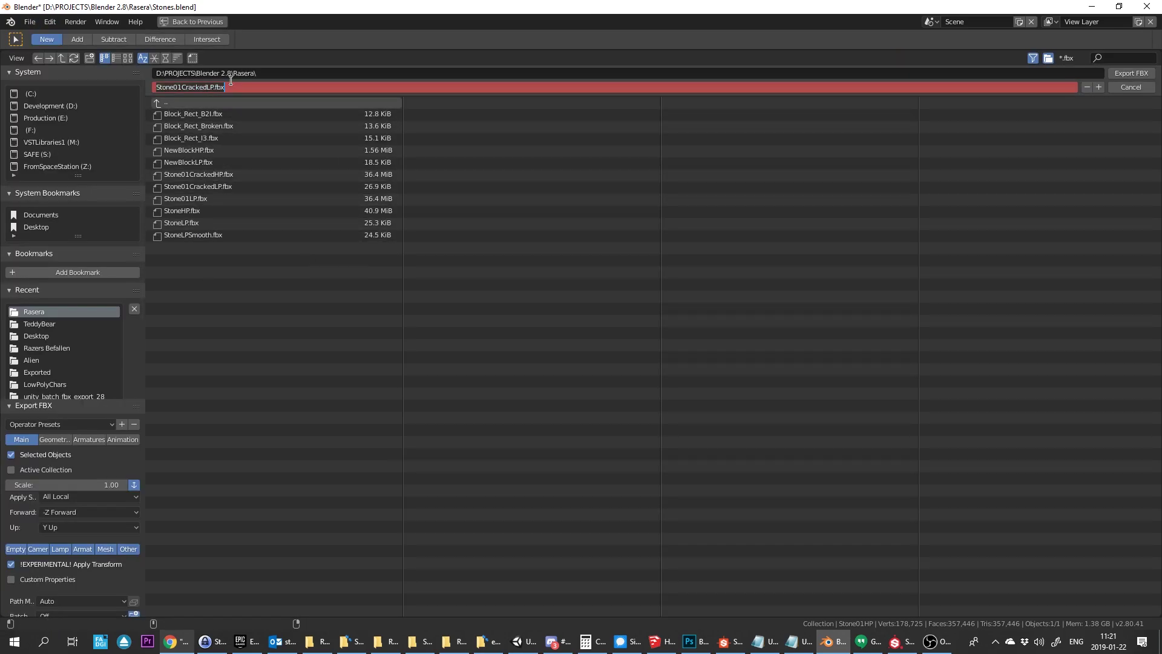
{"action": "type", "text": "Stone01HP"}
{"action": "left_click", "coordinate": [1131, 74]}
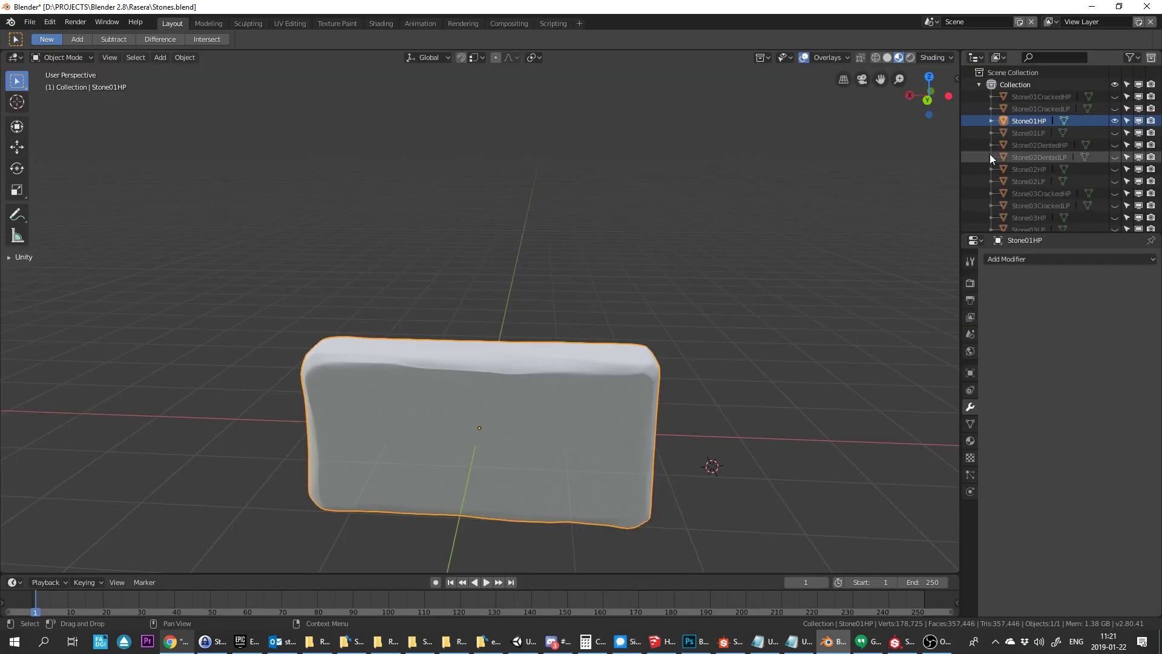
Show Stone01LP instead of Stone01HP, select it and export it as an FBX file named Stone01LP
{"action": "left_click", "coordinate": [1115, 132]}
{"action": "left_click", "coordinate": [1114, 120]}
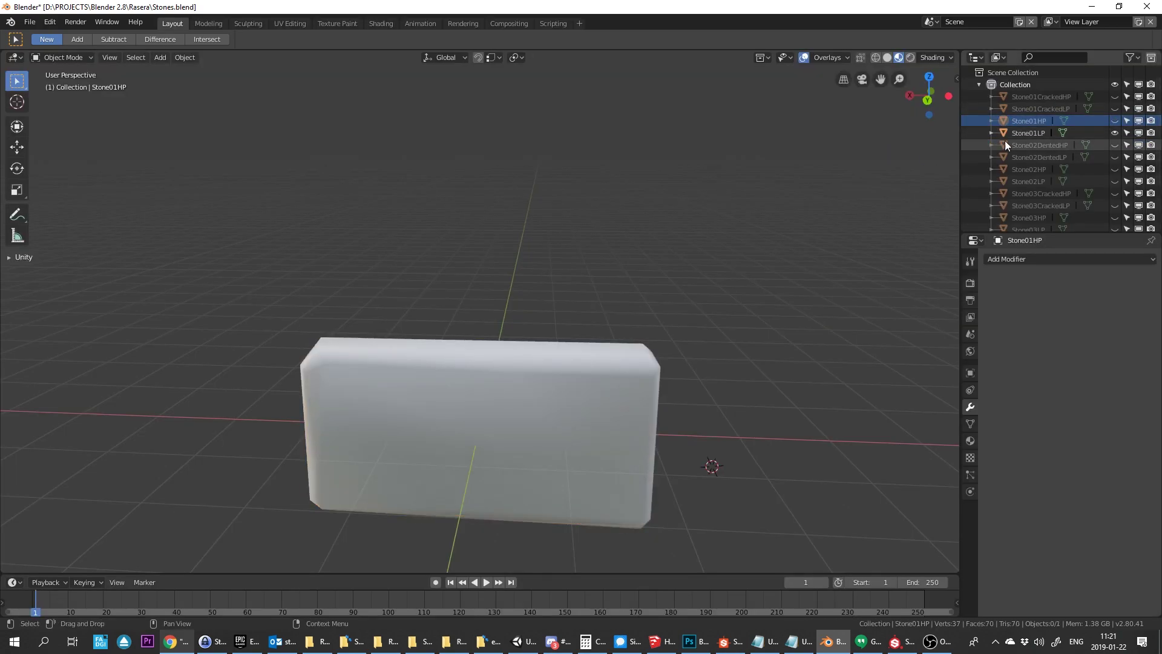
{"action": "double_click", "coordinate": [1057, 133]}
{"action": "left_click", "coordinate": [29, 22]}
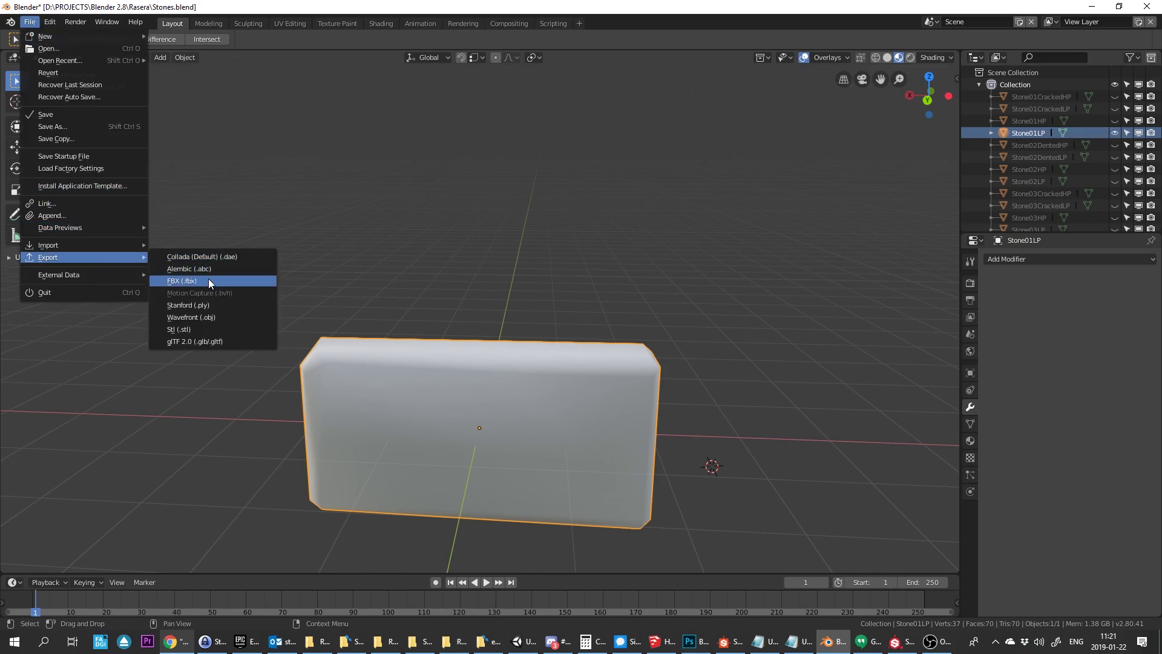
{"action": "left_click", "coordinate": [208, 278]}
{"action": "left_click", "coordinate": [247, 85]}
{"action": "type", "text": "Stone01LP"}
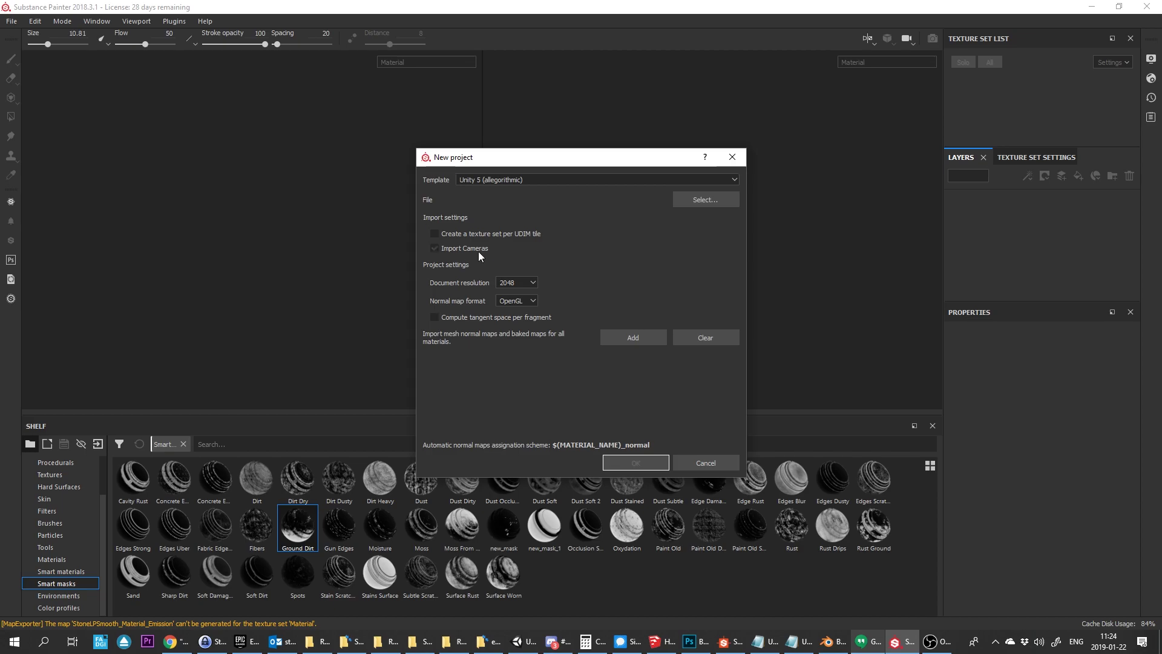
In Substance Painter, create a new project from Stone01CrackedLP.fbx with the Unity 5 template and 2048 document resolution
{"action": "left_click", "coordinate": [718, 204]}
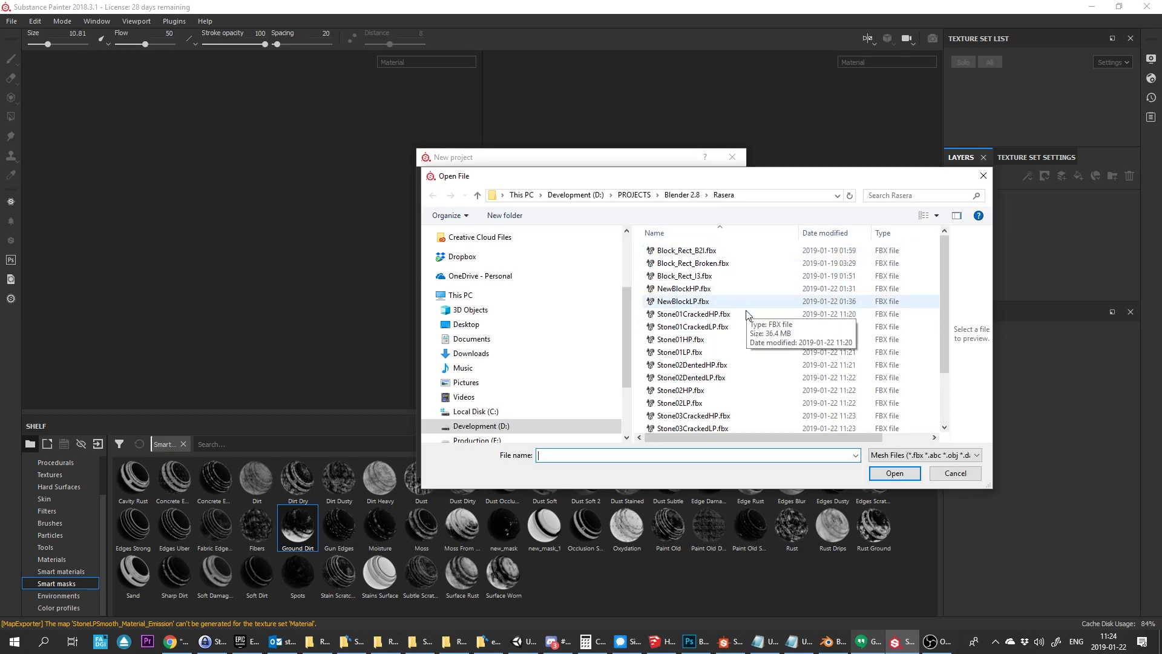
{"action": "double_click", "coordinate": [718, 327]}
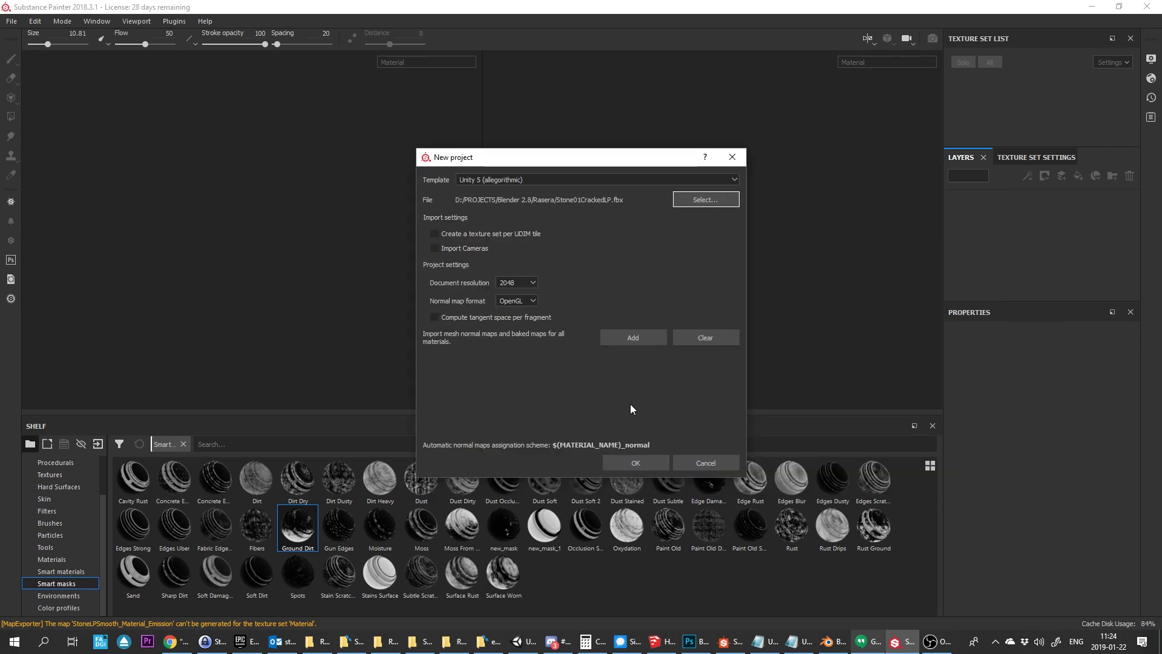
{"action": "left_click", "coordinate": [649, 462]}
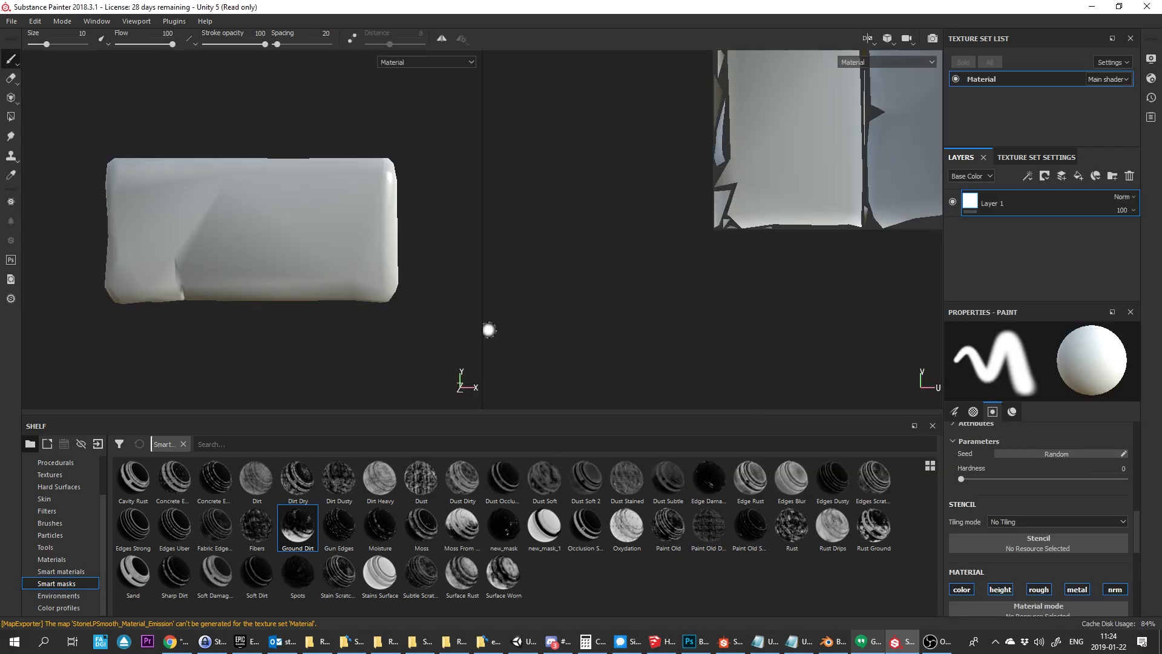
Load the cracked stone's high-poly FBX as the high definition mesh and bake the mesh maps at 2048, excluding the ID map
{"action": "mouse_move", "coordinate": [293, 313]}
{"action": "left_mouse_down", "text": "alt"}
{"action": "mouse_move", "coordinate": [289, 226]}
{"action": "mouse_move", "coordinate": [335, 180]}
{"action": "mouse_move", "coordinate": [317, 317]}
{"action": "mouse_move", "coordinate": [124, 337]}
{"action": "mouse_move", "coordinate": [301, 319]}
{"action": "left_mouse_up", "text": "alt"}
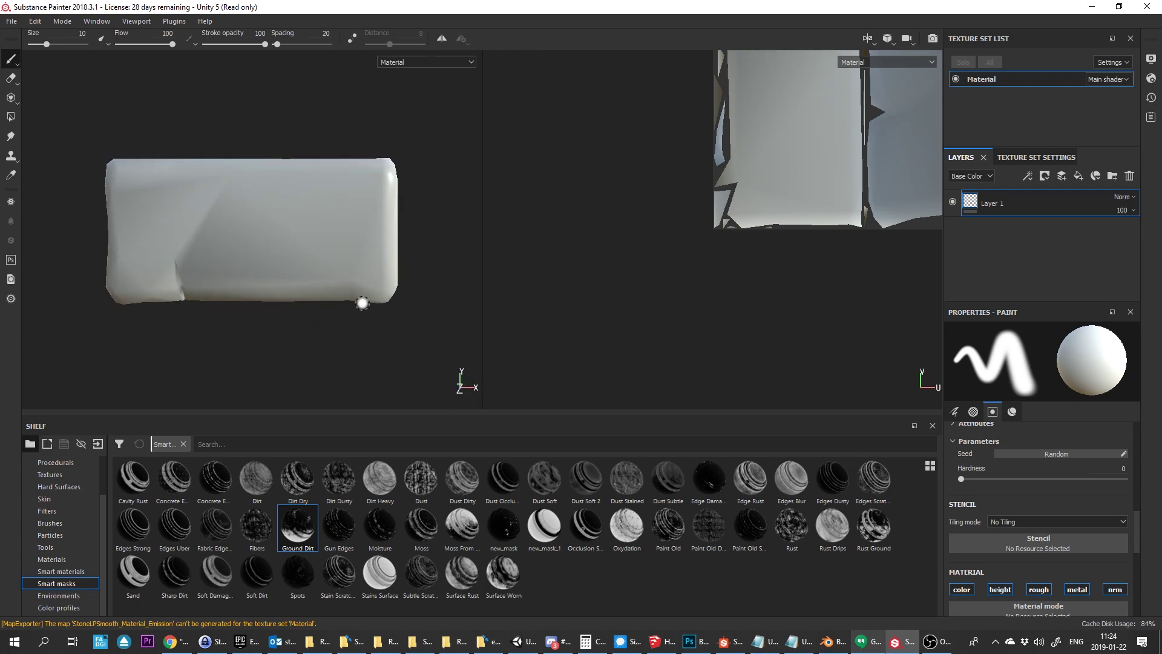
{"action": "mouse_move", "coordinate": [291, 251]}
{"action": "left_mouse_down", "text": "alt"}
{"action": "mouse_move", "coordinate": [384, 249]}
{"action": "mouse_move", "coordinate": [327, 187]}
{"action": "mouse_move", "coordinate": [307, 229]}
{"action": "mouse_move", "coordinate": [104, 278]}
{"action": "mouse_move", "coordinate": [410, 239]}
{"action": "mouse_move", "coordinate": [317, 252]}
{"action": "mouse_move", "coordinate": [363, 335]}
{"action": "mouse_move", "coordinate": [286, 259]}
{"action": "left_mouse_up", "text": "alt"}
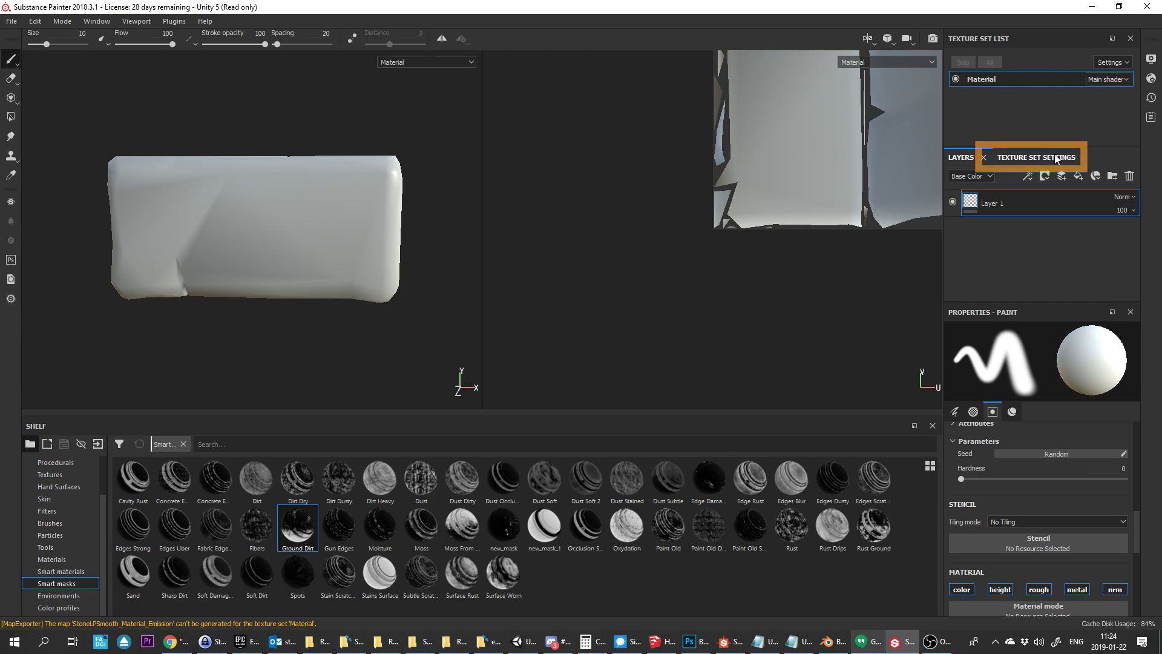
{"action": "left_click", "coordinate": [1036, 157]}
{"action": "left_click", "coordinate": [1106, 292]}
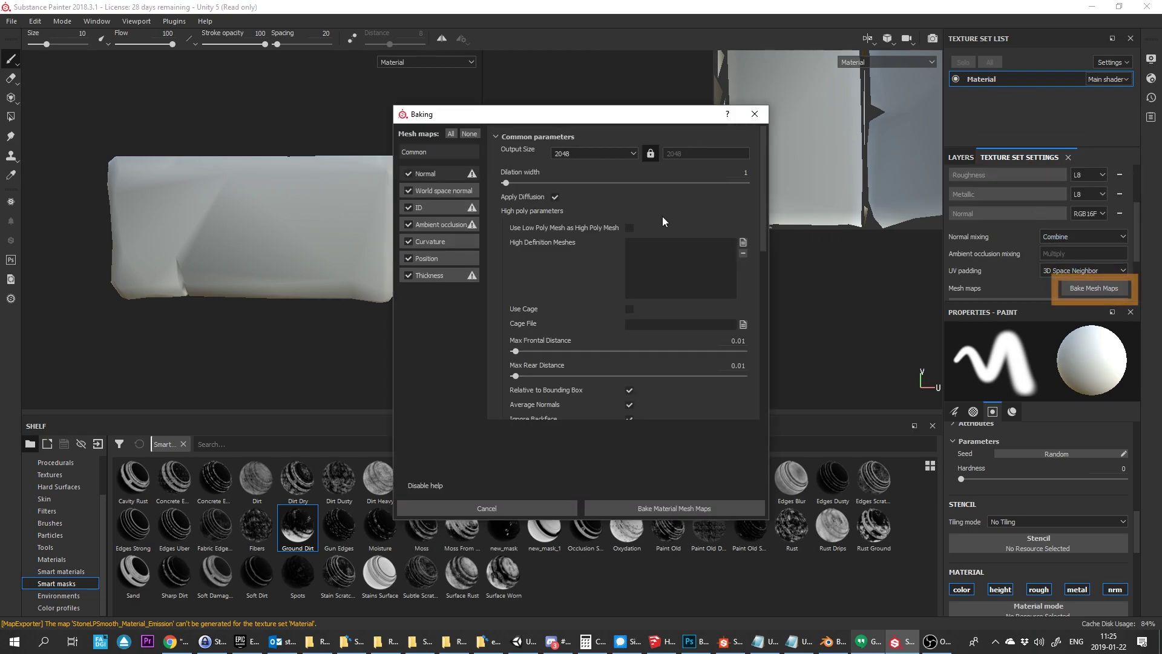
{"action": "left_click", "coordinate": [744, 245]}
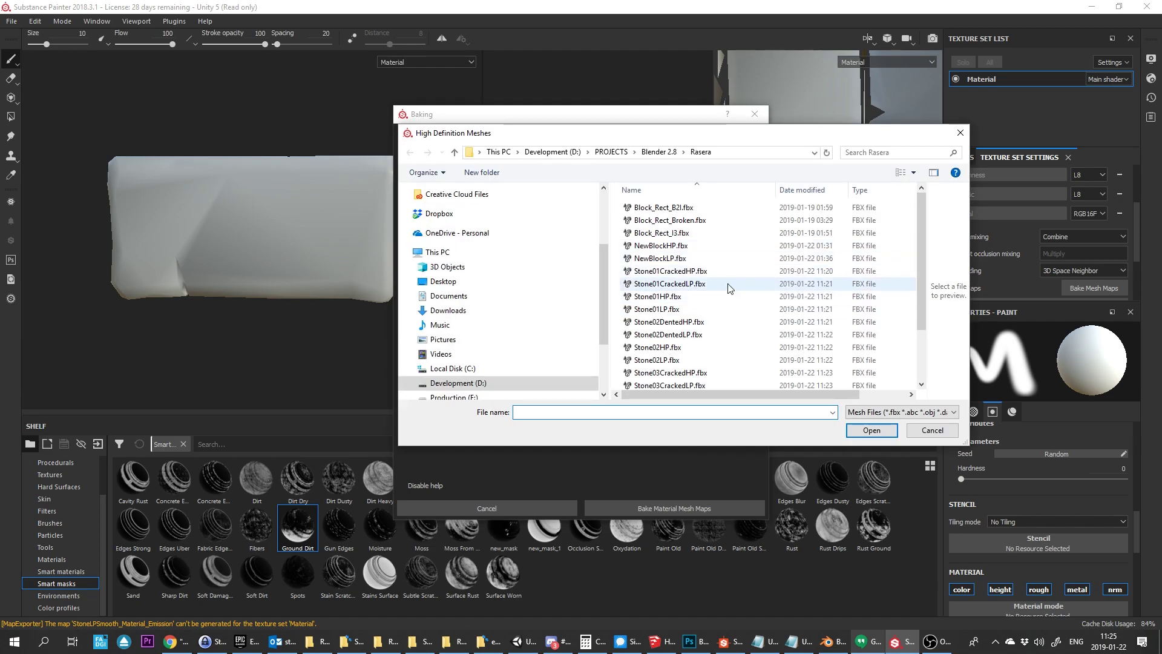
{"action": "left_click", "coordinate": [693, 284]}
{"action": "left_click", "coordinate": [871, 430]}
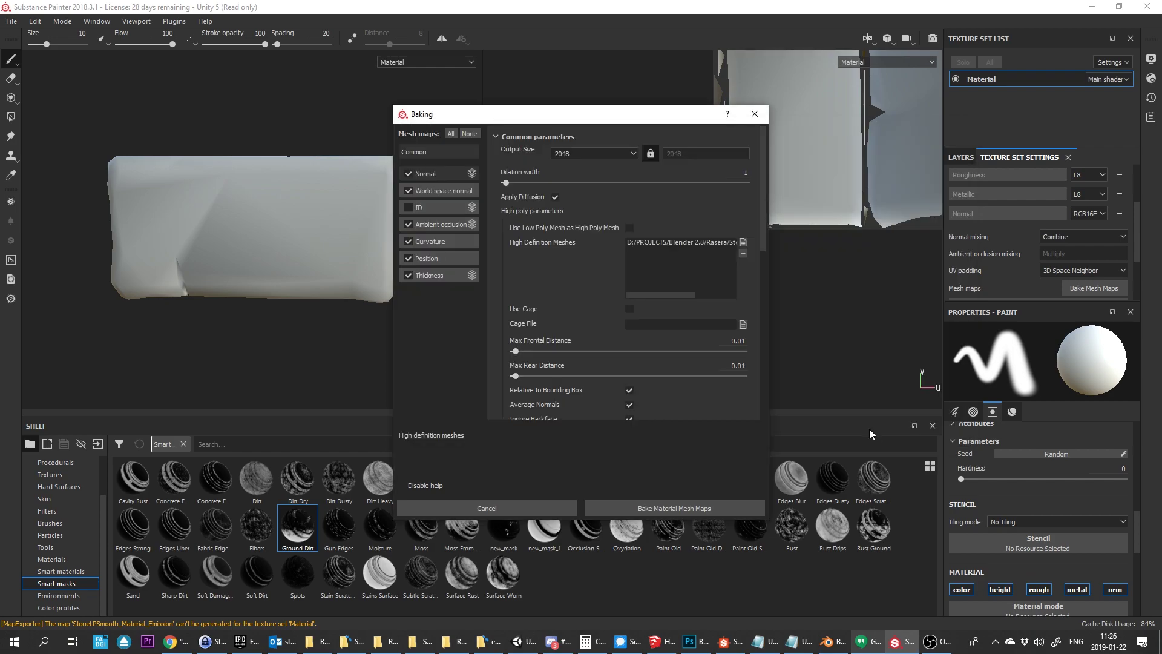
{"action": "left_click", "coordinate": [697, 509]}
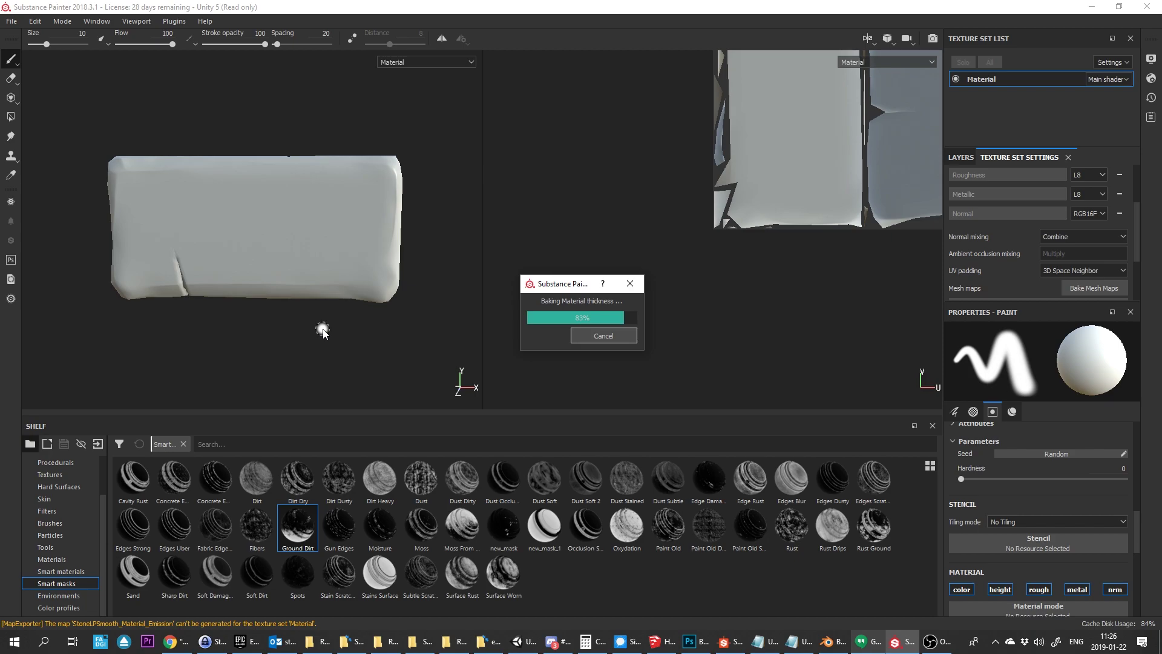
{"action": "key", "text": "Return"}
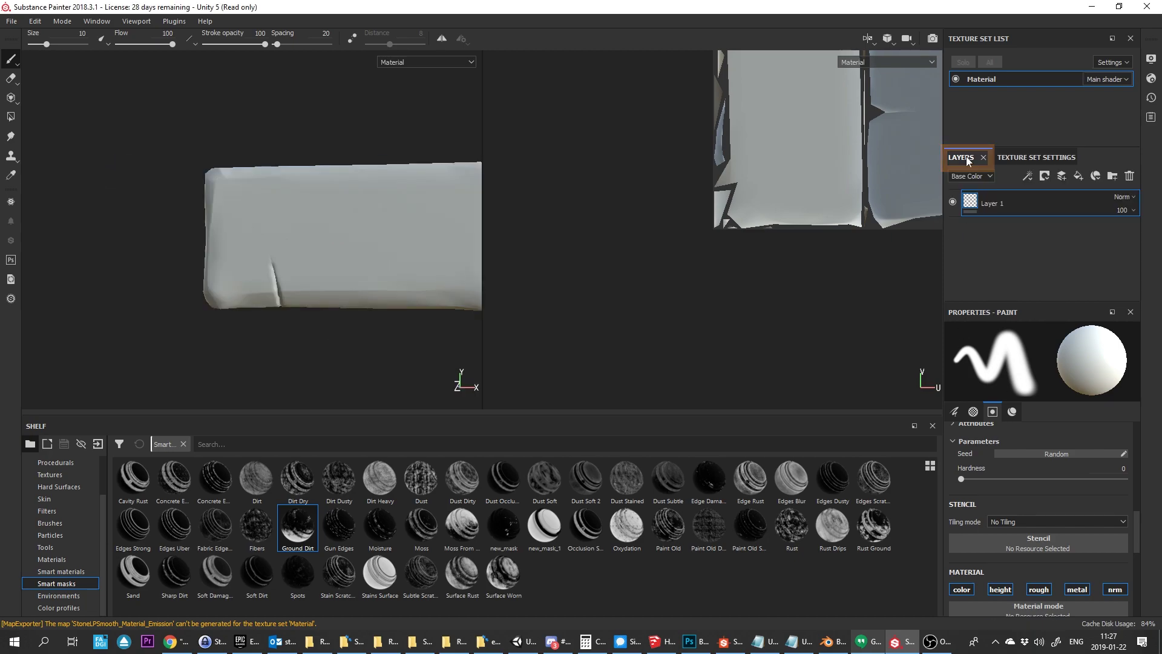
Add a fill layer above Layer 1 and set its base color to a dark desaturated blue-grey
{"action": "left_click", "coordinate": [961, 157]}
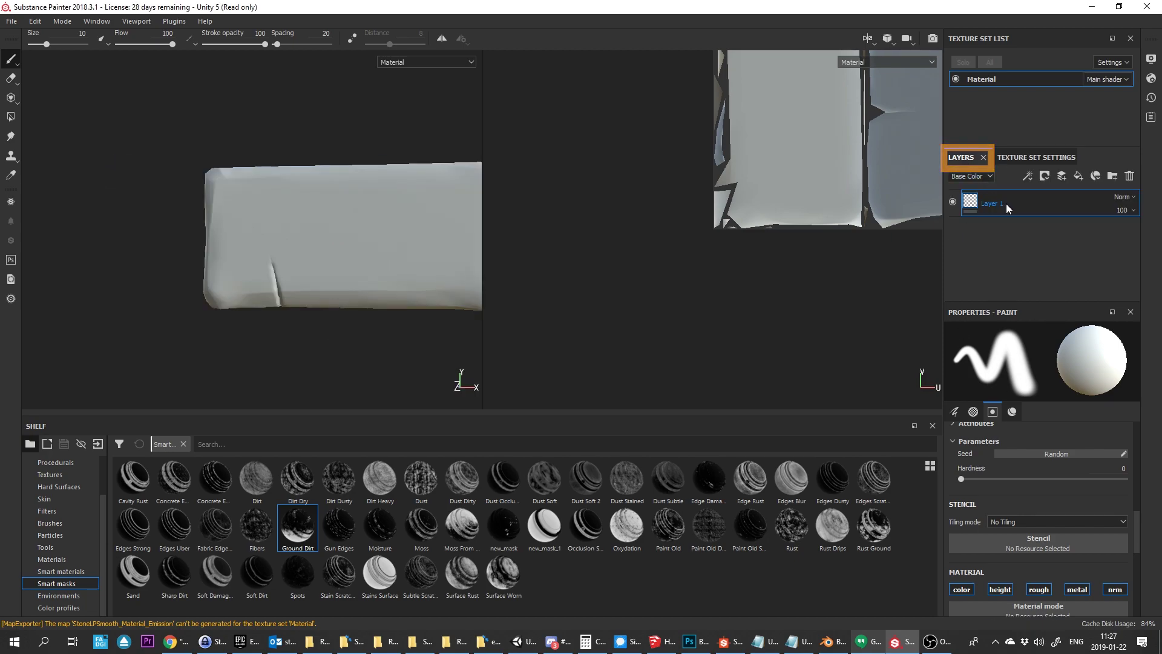
{"action": "left_click", "coordinate": [1078, 175]}
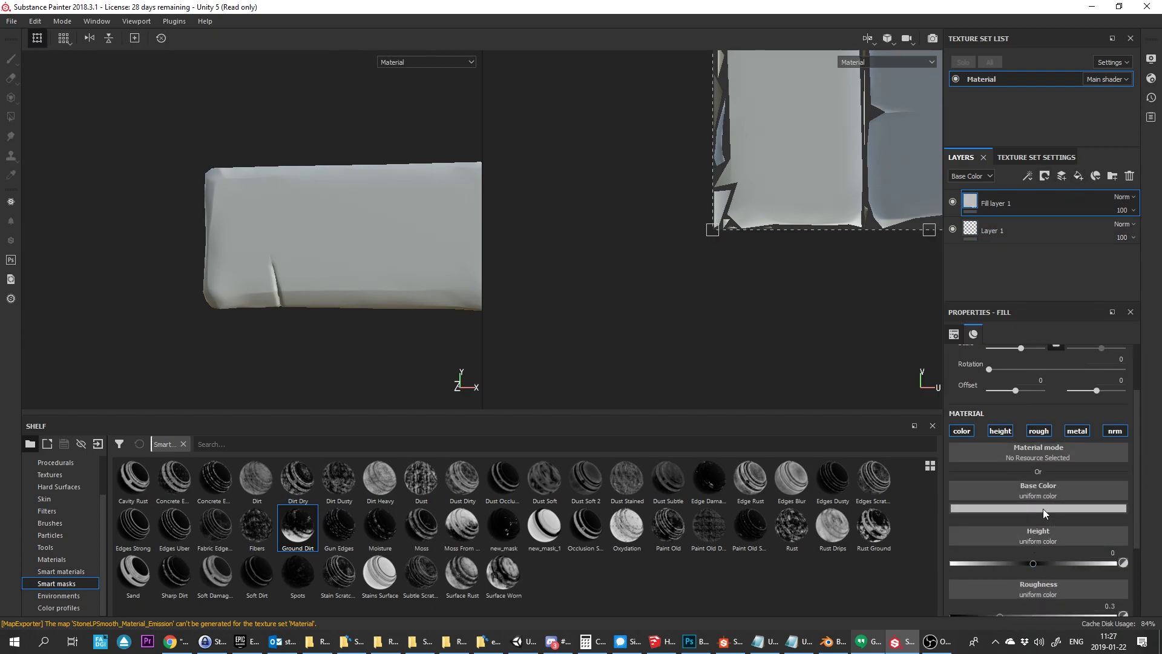
{"action": "left_click", "coordinate": [1045, 508]}
{"action": "left_click_drag", "start_coordinate": [999, 439], "coordinate": [999, 451]}
{"action": "left_click_drag", "start_coordinate": [1123, 445], "coordinate": [1122, 440]}
{"action": "left_click_drag", "start_coordinate": [1099, 426], "coordinate": [1098, 420]}
{"action": "mouse_move", "coordinate": [1023, 437]}
{"action": "left_mouse_down"}
{"action": "mouse_move", "coordinate": [1025, 462]}
{"action": "mouse_move", "coordinate": [1007, 461]}
{"action": "mouse_move", "coordinate": [1012, 448]}
{"action": "left_mouse_up"}
{"action": "left_click", "coordinate": [1039, 248]}
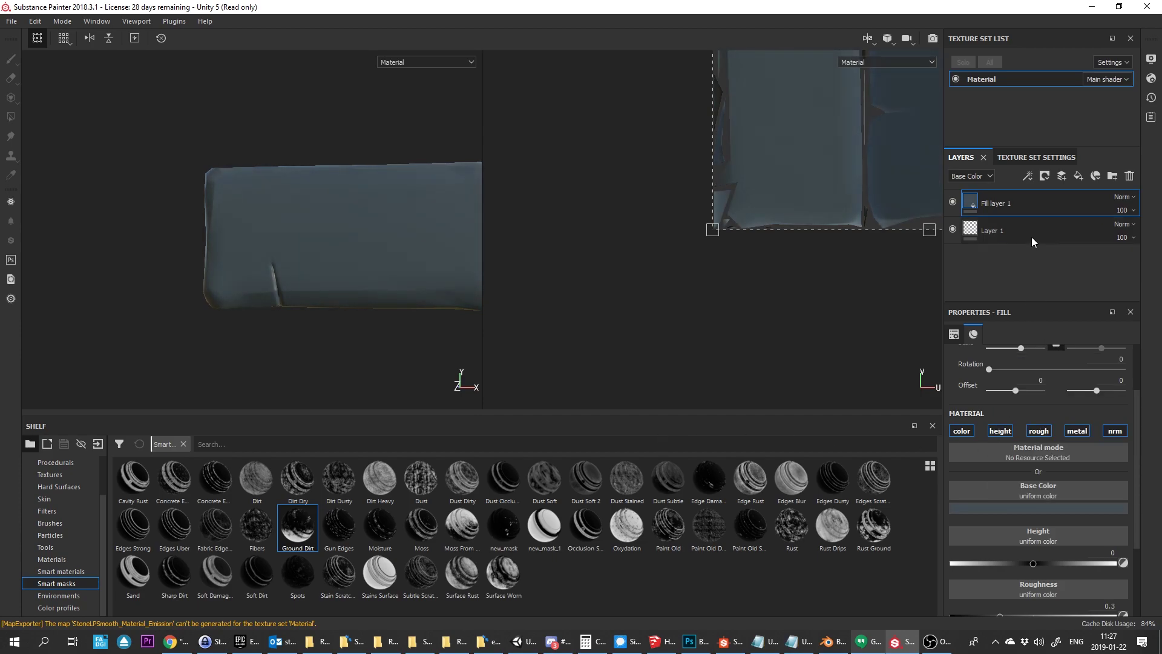
Set the dark fill layer's roughness to 1 and its metallic to 0
{"action": "scroll", "coordinate": [1065, 560], "scroll_direction": "down", "scroll_amount": 3}
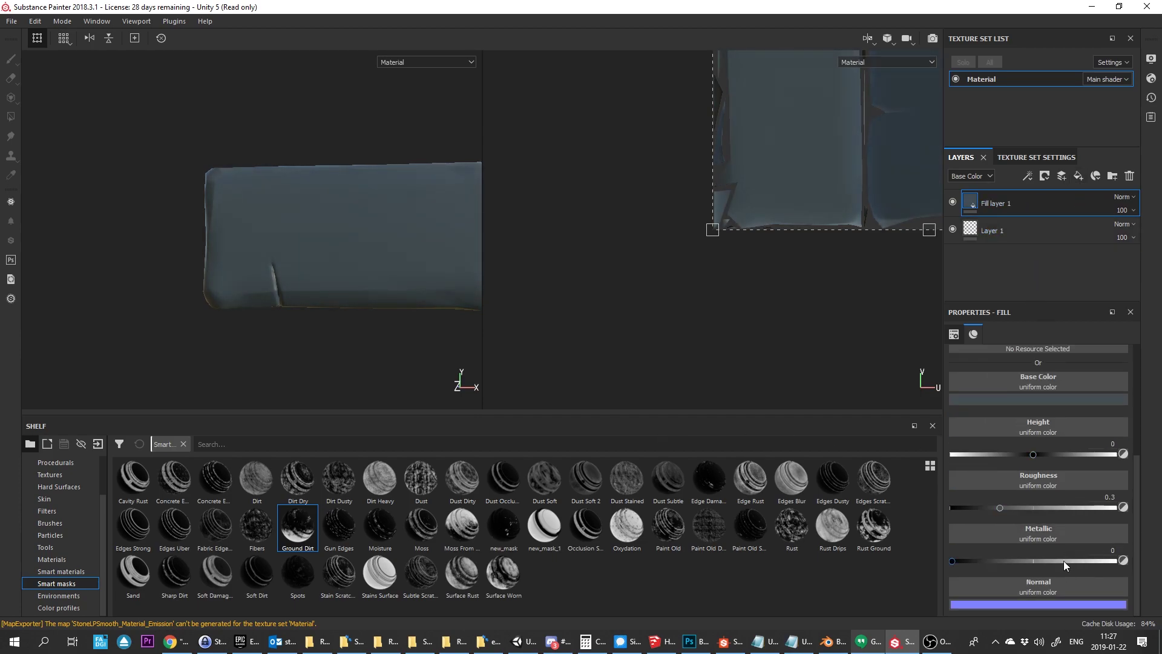
{"action": "left_click_drag", "start_coordinate": [1018, 510], "coordinate": [1116, 508]}
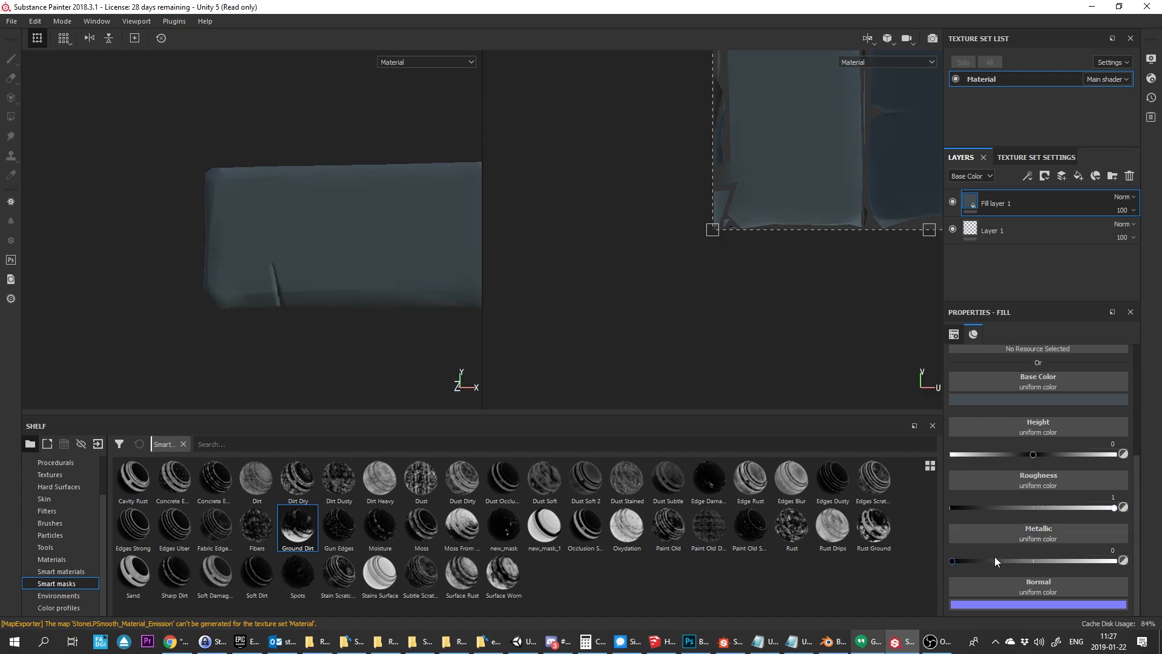
{"action": "left_click_drag", "start_coordinate": [1095, 564], "coordinate": [917, 553]}
Add a second fill layer with roughness 1 and a lighter blue-grey base color of R 0.114, G 0.144, B 0.165
{"action": "left_click_drag", "start_coordinate": [254, 216], "coordinate": [326, 256], "text": "alt"}
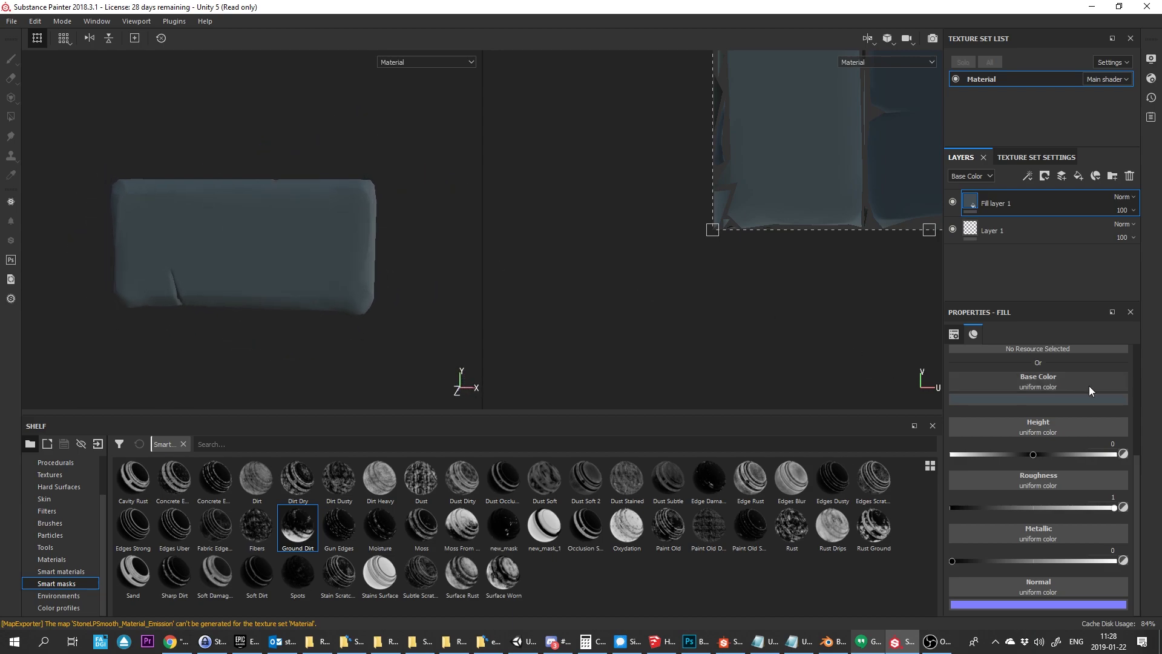
{"action": "left_click", "coordinate": [1079, 175]}
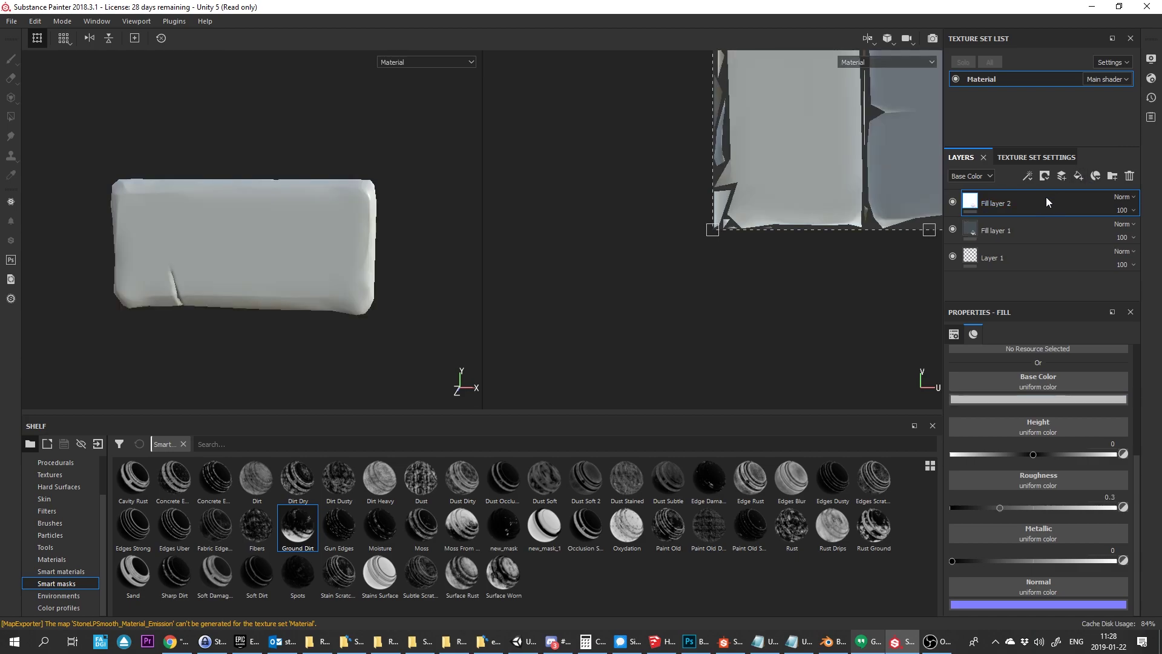
{"action": "left_click_drag", "start_coordinate": [1005, 507], "coordinate": [1160, 524]}
{"action": "left_click", "coordinate": [1056, 400]}
{"action": "left_click", "coordinate": [1097, 462]}
{"action": "left_click", "coordinate": [1016, 477]}
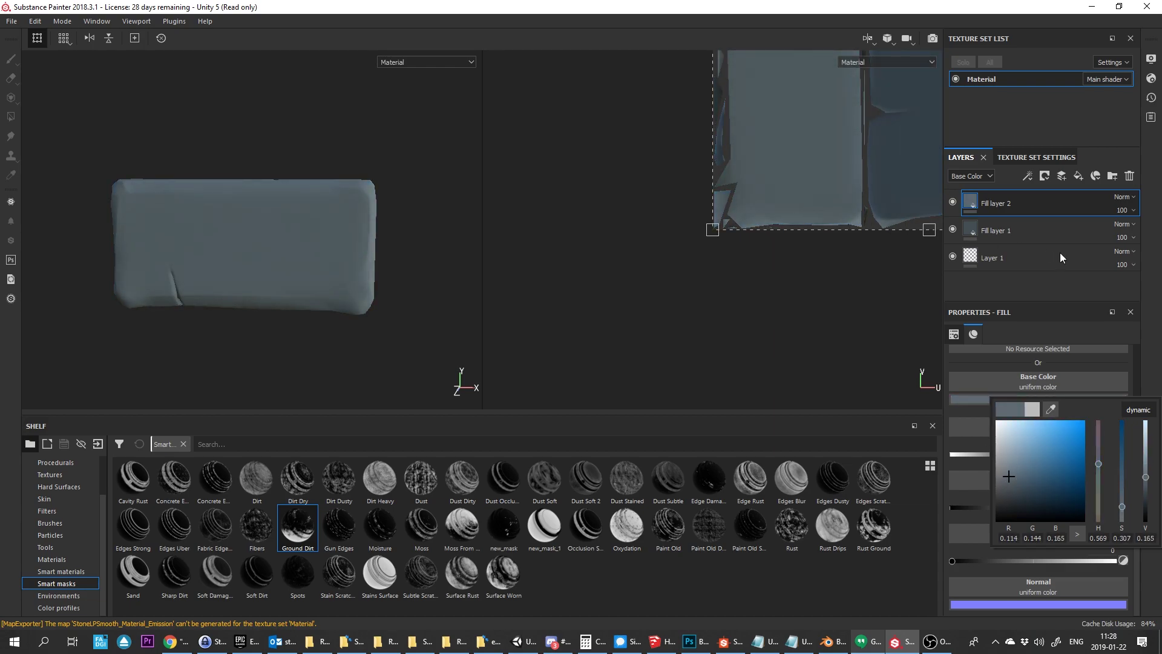
{"action": "left_click", "coordinate": [1004, 211]}
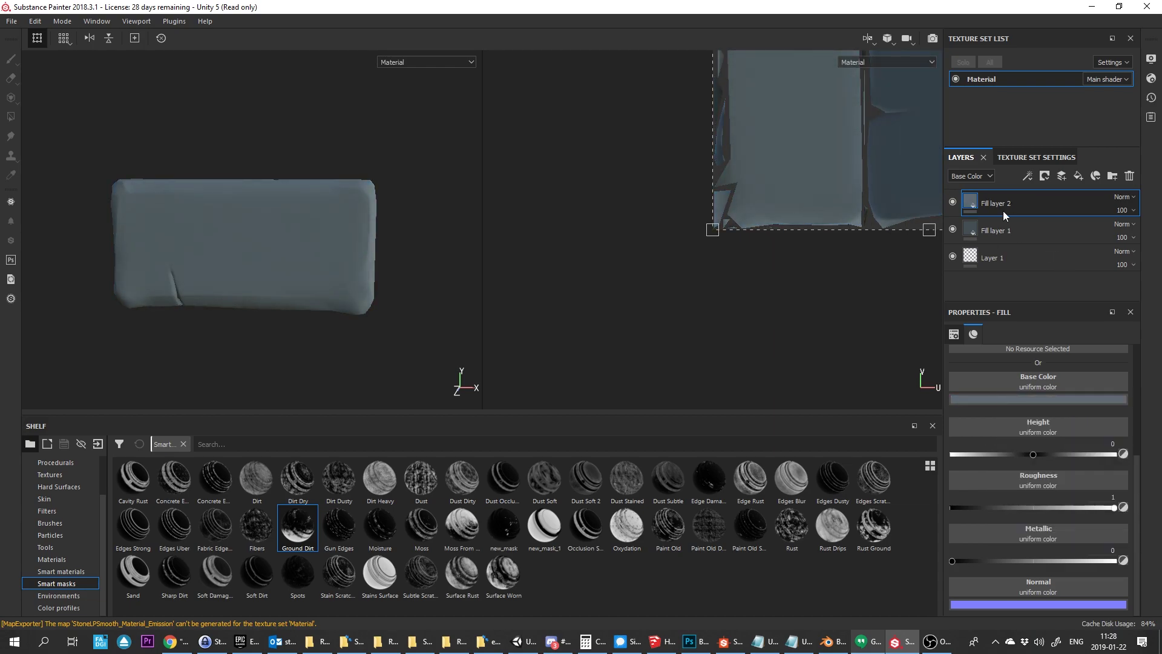
Add a black mask to Fill layer 2 and give the mask a Mask Editor generator
{"action": "right_click", "coordinate": [1053, 205]}
{"action": "left_click", "coordinate": [1052, 22]}
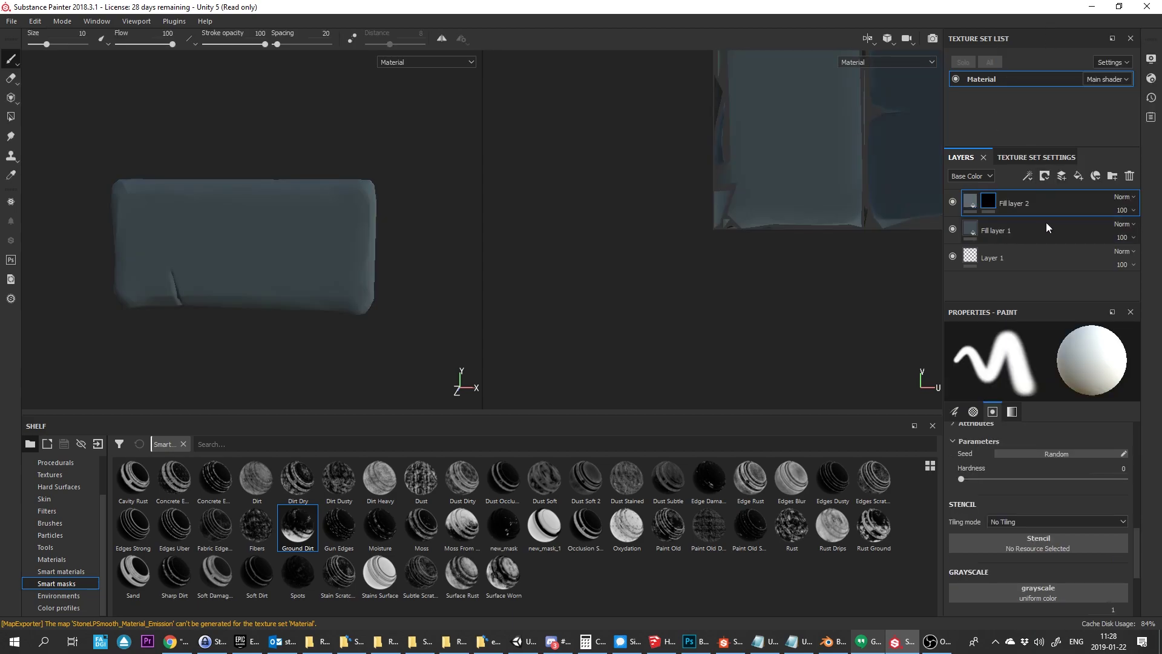
{"action": "right_click", "coordinate": [990, 200]}
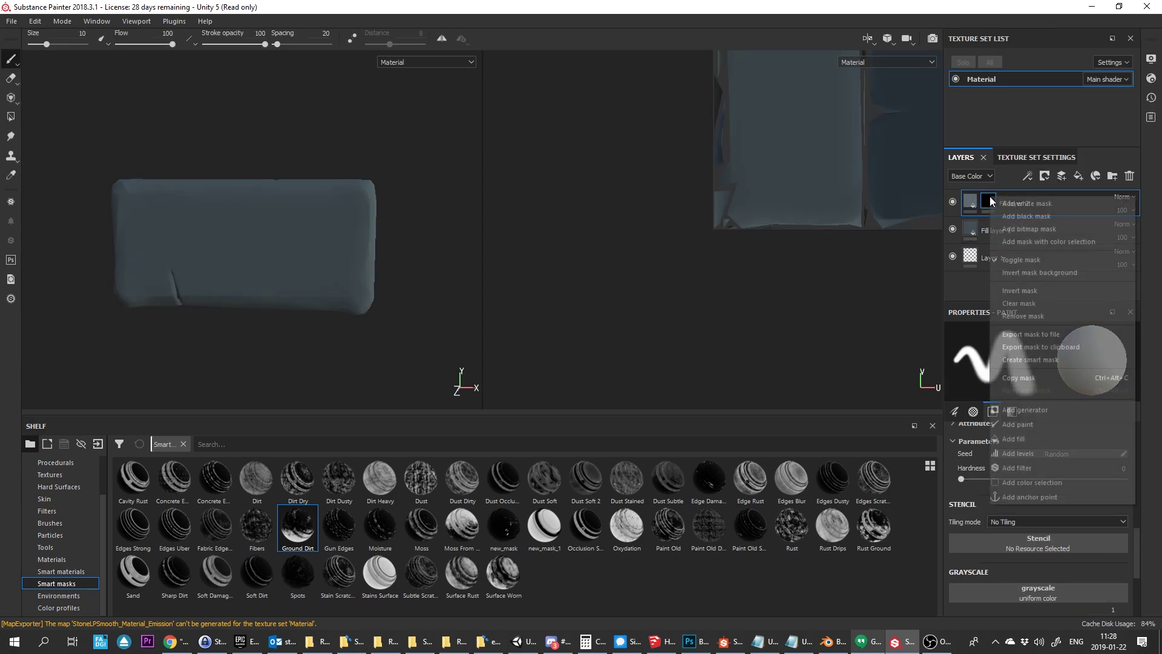
{"action": "left_click", "coordinate": [1029, 415]}
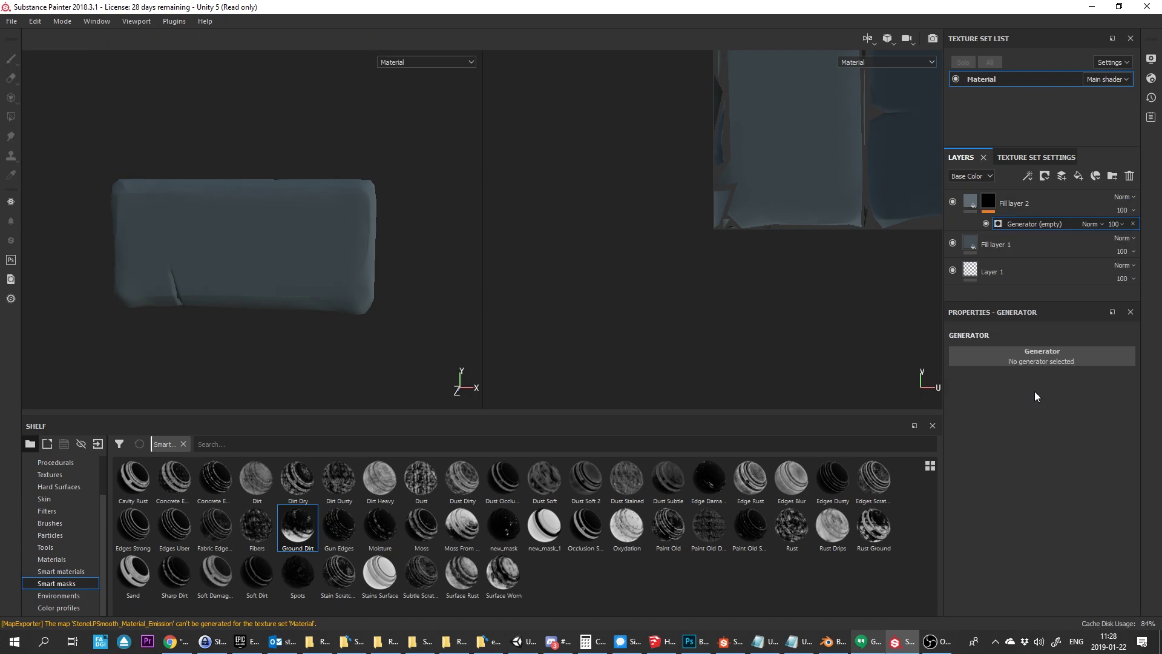
{"action": "left_click", "coordinate": [1029, 355]}
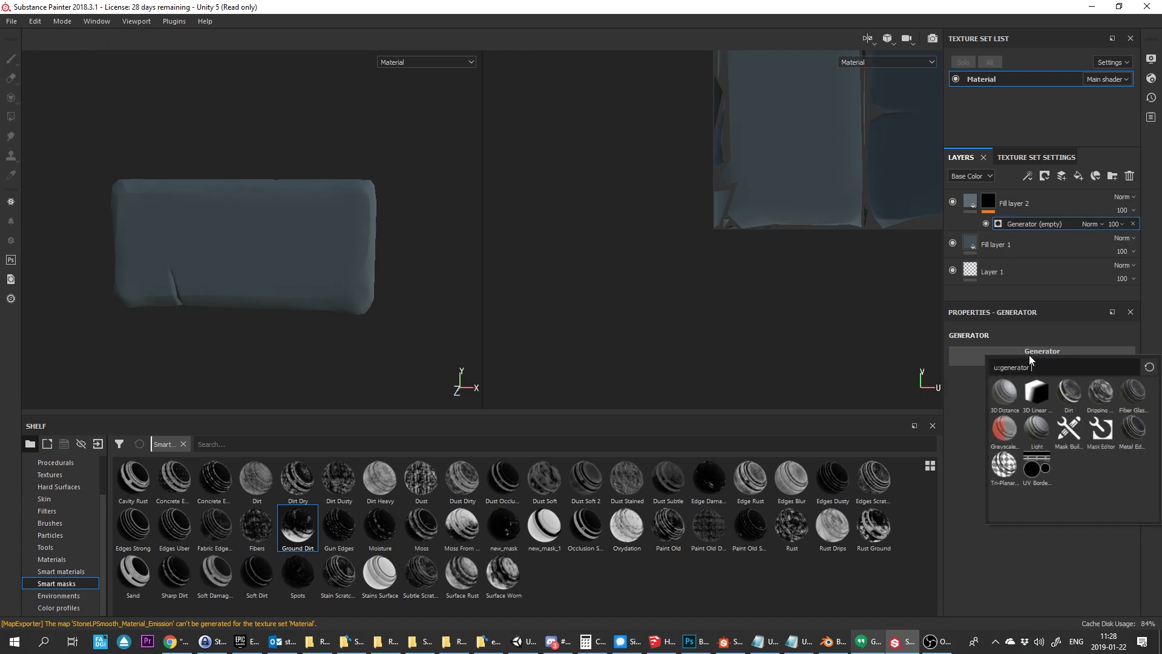
{"action": "left_click", "coordinate": [1101, 428]}
{"action": "left_click", "coordinate": [1099, 422]}
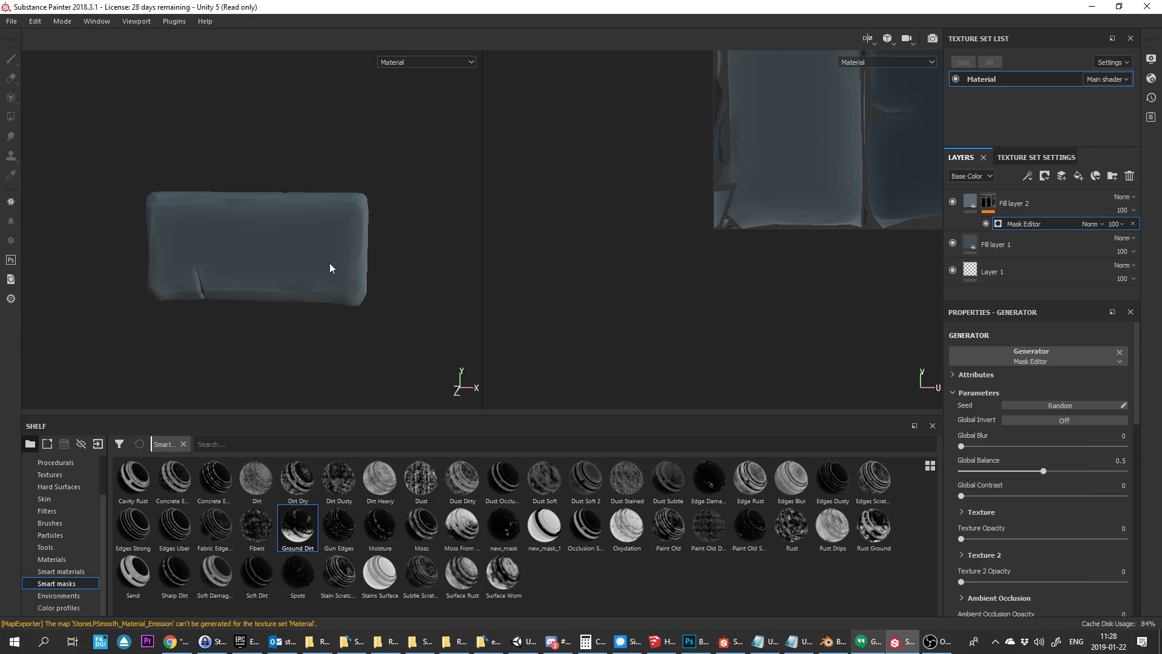
Adjust the Curvature Opacity of the Mask Editor on Fill layer 2's mask, judging the effect on the stone's edges
{"action": "mouse_move", "coordinate": [332, 264]}
{"action": "left_mouse_down", "text": "alt"}
{"action": "mouse_move", "coordinate": [389, 260]}
{"action": "mouse_move", "coordinate": [248, 261]}
{"action": "mouse_move", "coordinate": [288, 202]}
{"action": "mouse_move", "coordinate": [301, 227]}
{"action": "mouse_move", "coordinate": [182, 208]}
{"action": "mouse_move", "coordinate": [252, 216]}
{"action": "left_mouse_up", "text": "alt"}
{"action": "scroll", "coordinate": [248, 261], "scroll_direction": "up", "scroll_amount": 6}
{"action": "left_click", "coordinate": [989, 204]}
{"action": "left_click", "coordinate": [1012, 224]}
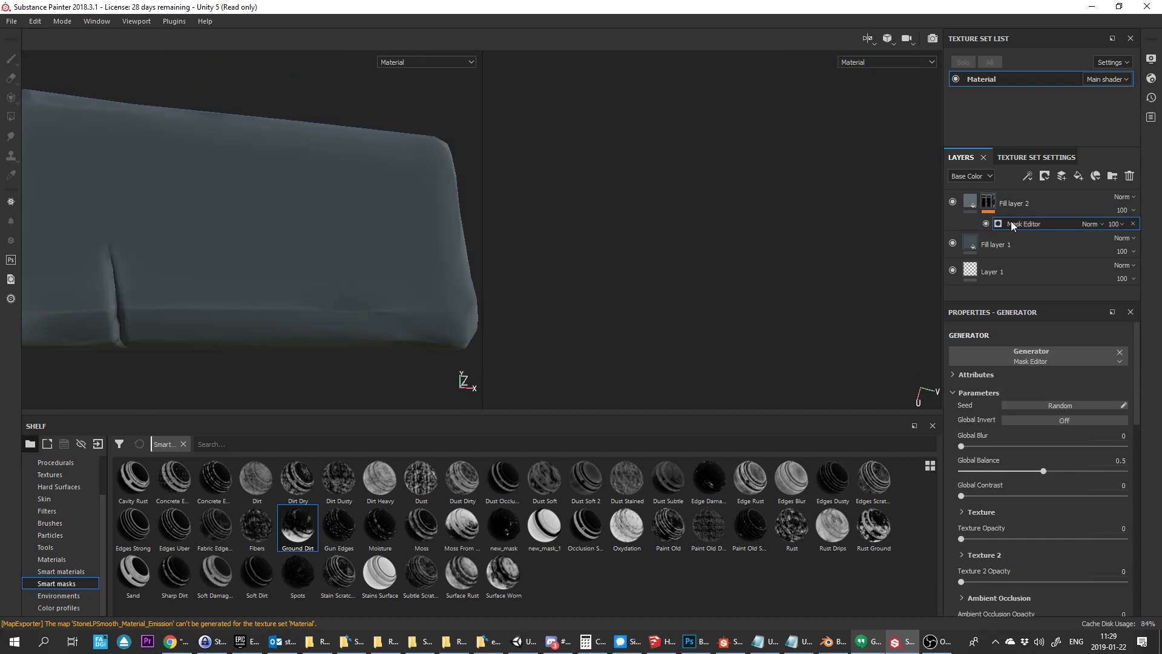
{"action": "scroll", "coordinate": [1044, 399], "scroll_direction": "down", "scroll_amount": 3}
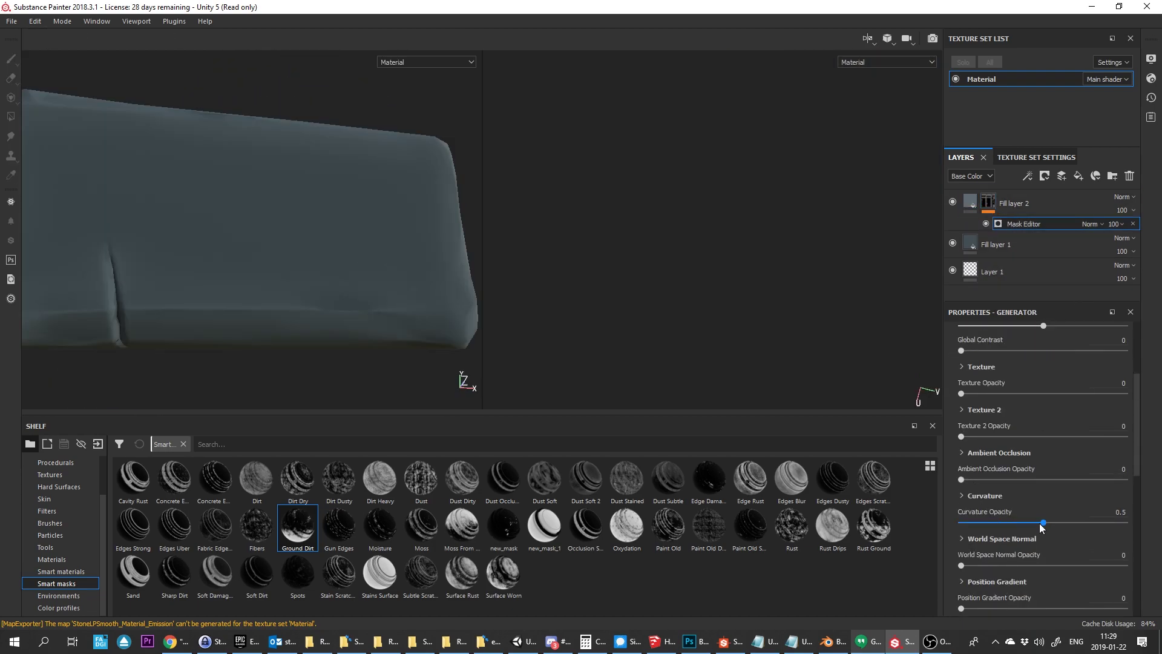
{"action": "left_click_drag", "start_coordinate": [1083, 519], "coordinate": [1054, 521]}
Darken Fill layer 2's base color to R 0.011, G 0.015, B 0.018
{"action": "left_click", "coordinate": [971, 202]}
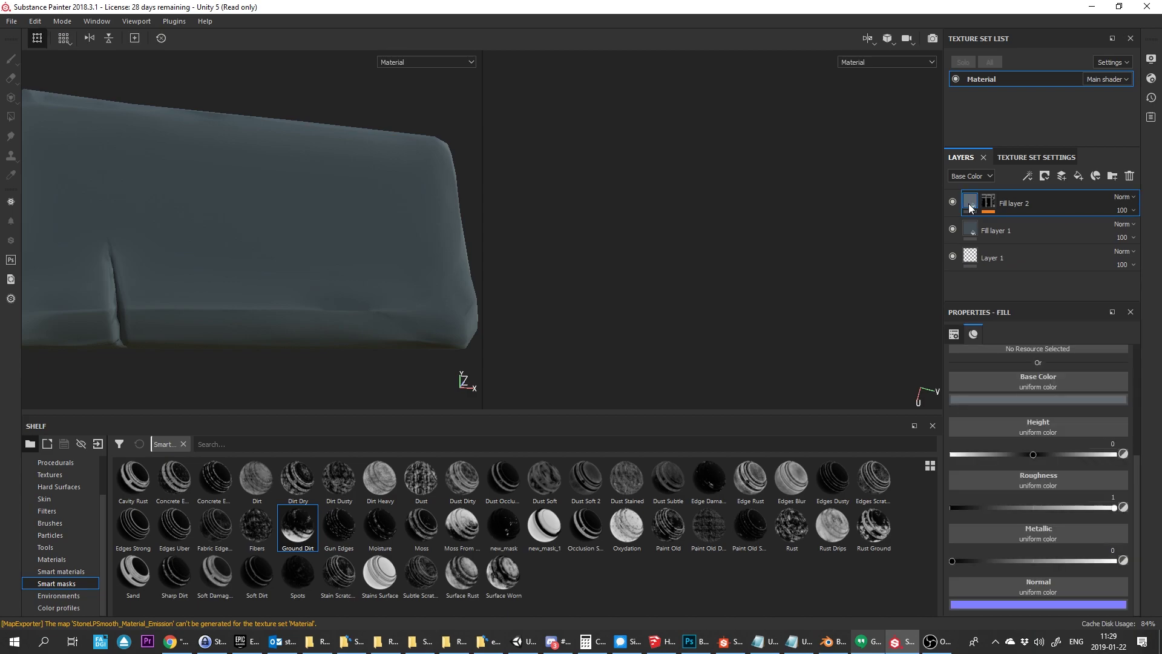
{"action": "left_click", "coordinate": [964, 396]}
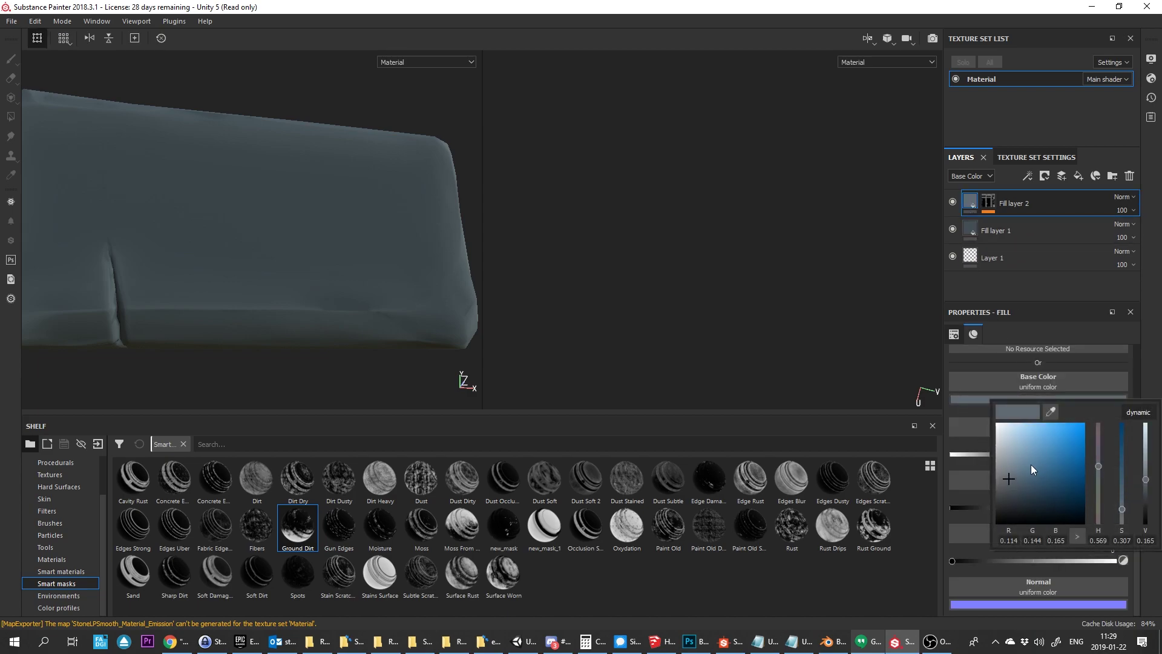
{"action": "left_click_drag", "start_coordinate": [1032, 472], "coordinate": [1026, 512]}
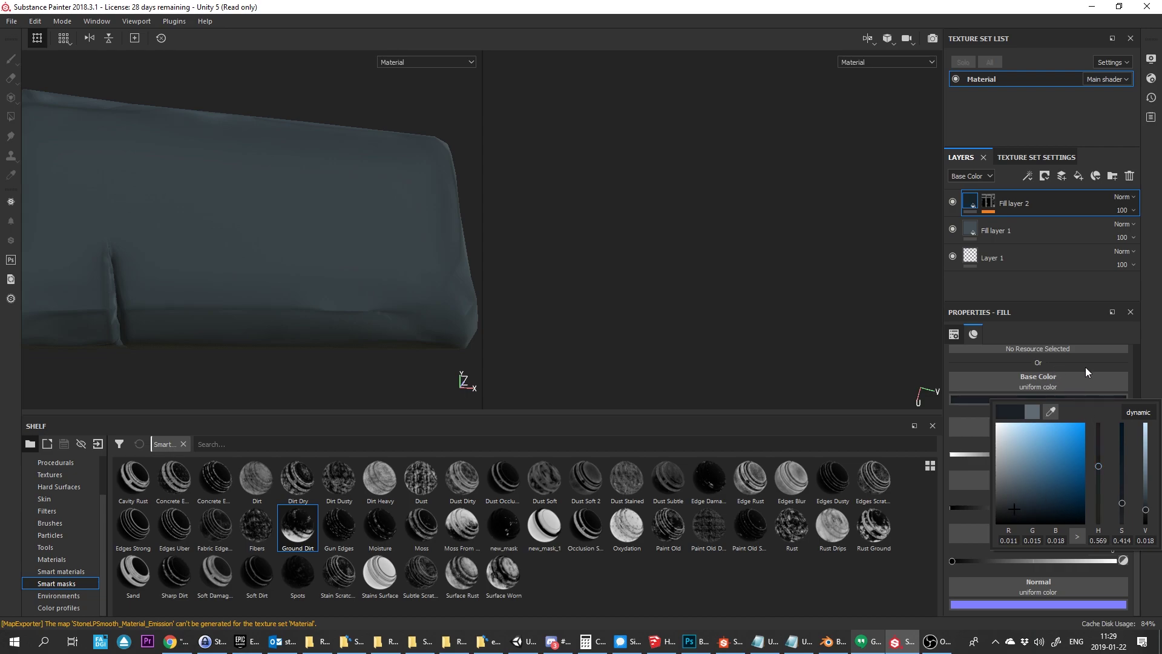
Set the Curvature mode to Cavities in the Mask Editor on Fill layer 2's mask and check the stone
{"action": "left_click", "coordinate": [988, 207]}
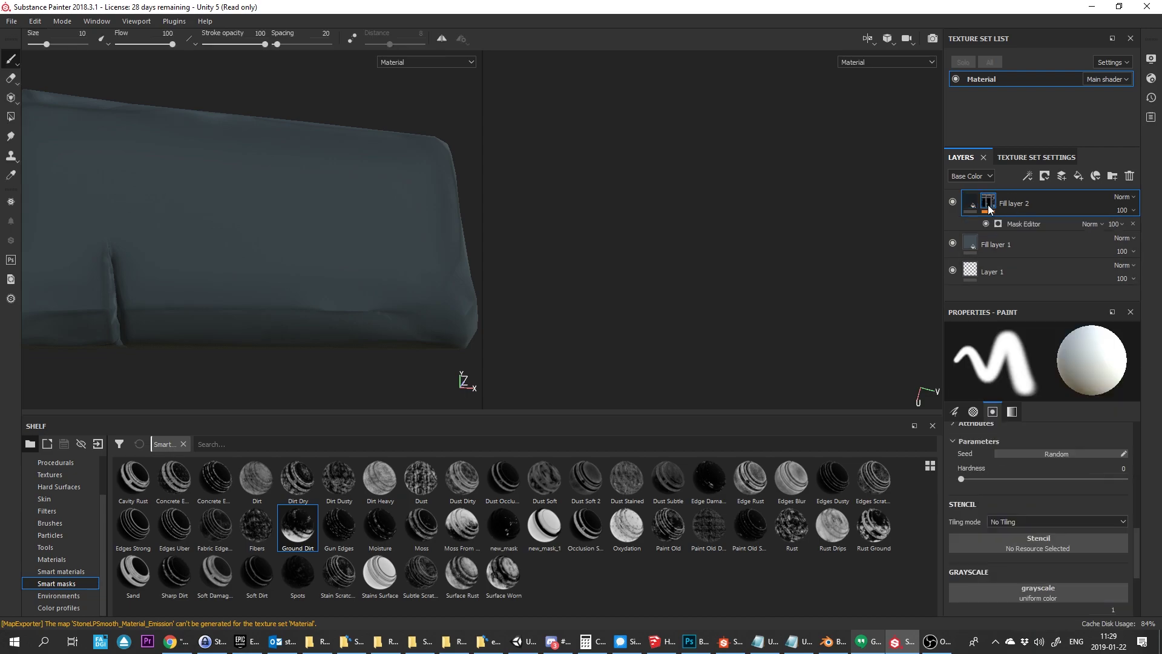
{"action": "left_click", "coordinate": [1019, 225]}
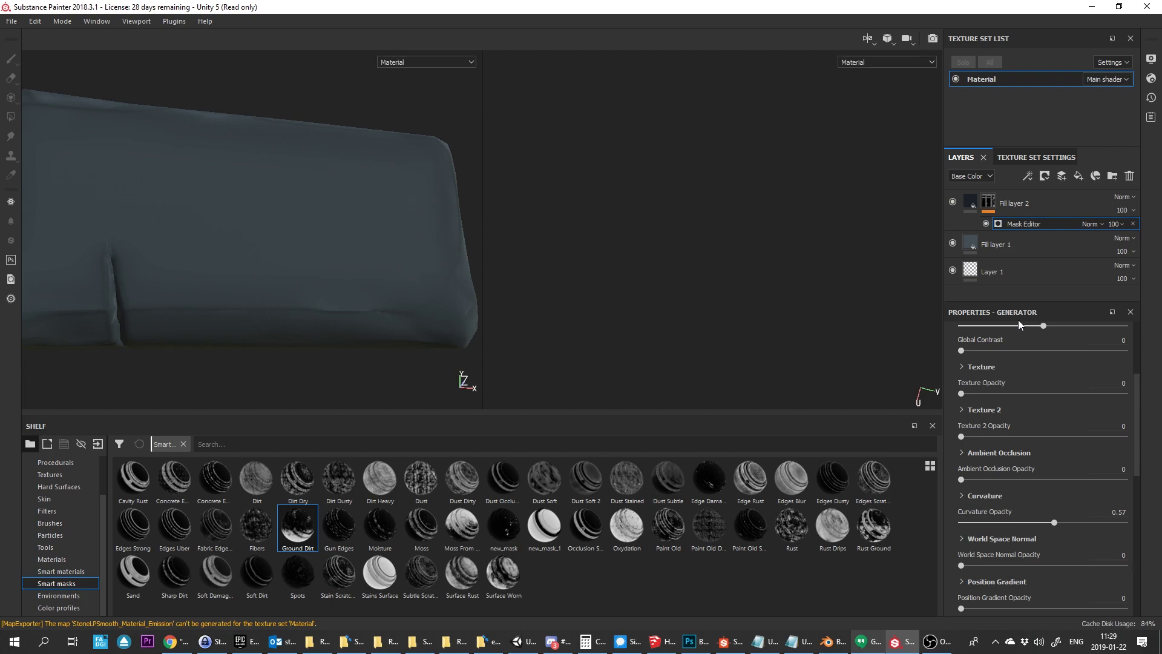
{"action": "scroll", "coordinate": [1037, 416], "scroll_direction": "up", "scroll_amount": 5}
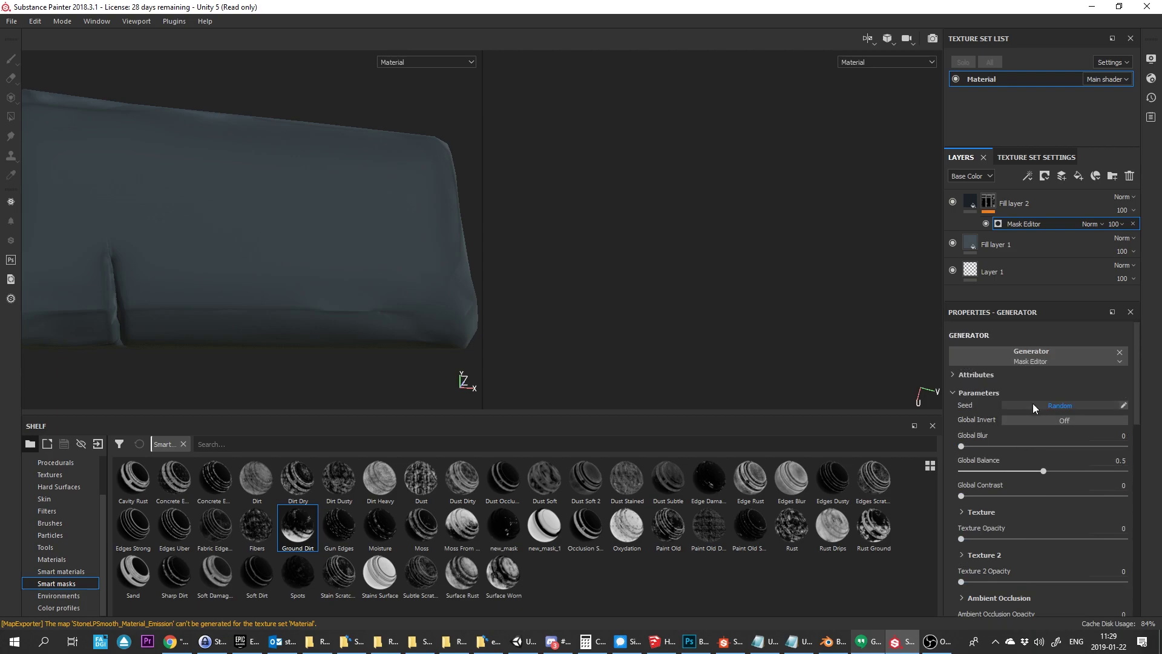
{"action": "scroll", "coordinate": [1055, 445], "scroll_direction": "down", "scroll_amount": 7}
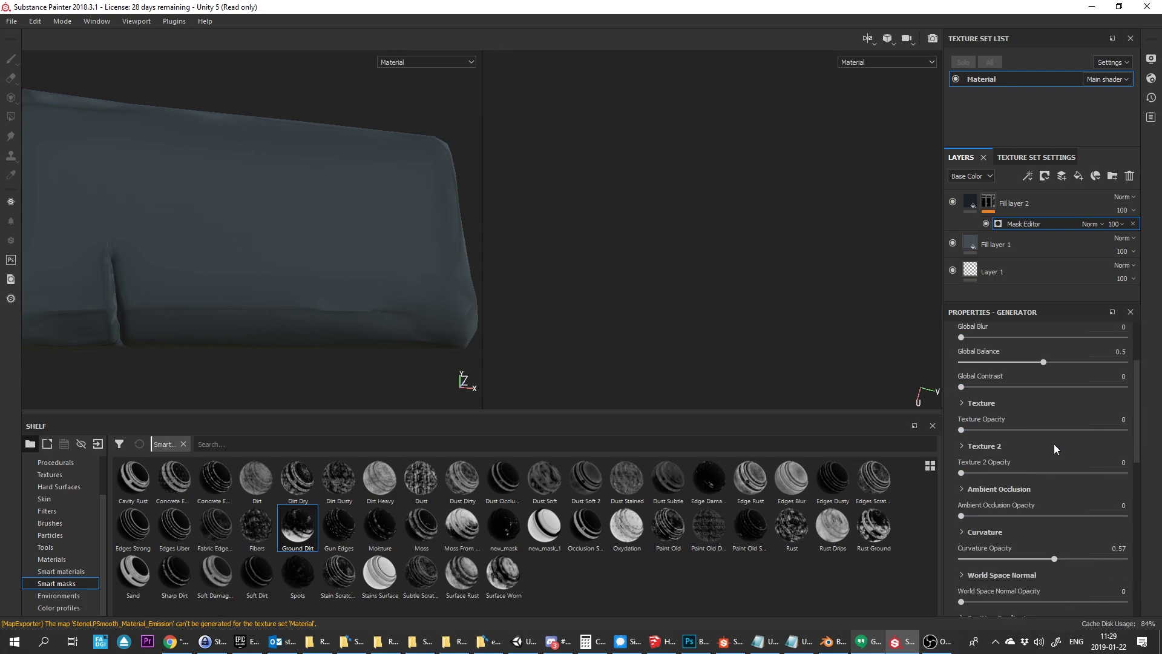
{"action": "left_click", "coordinate": [1053, 434]}
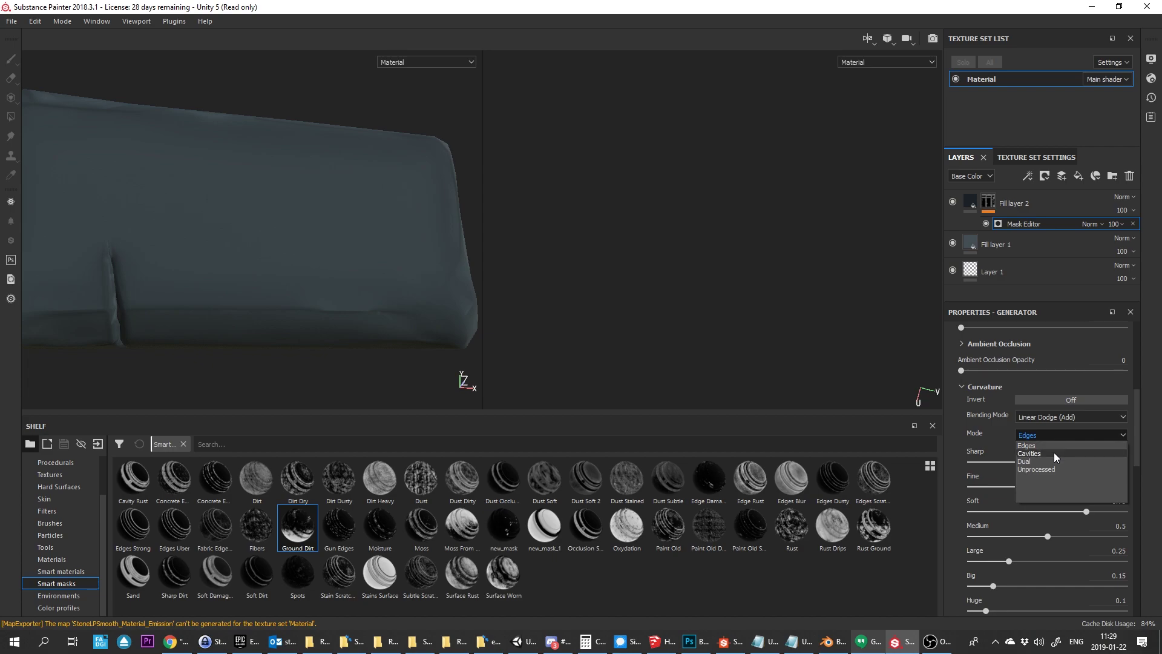
{"action": "left_click", "coordinate": [1055, 453]}
{"action": "left_click_drag", "start_coordinate": [475, 334], "coordinate": [412, 297], "text": "alt"}
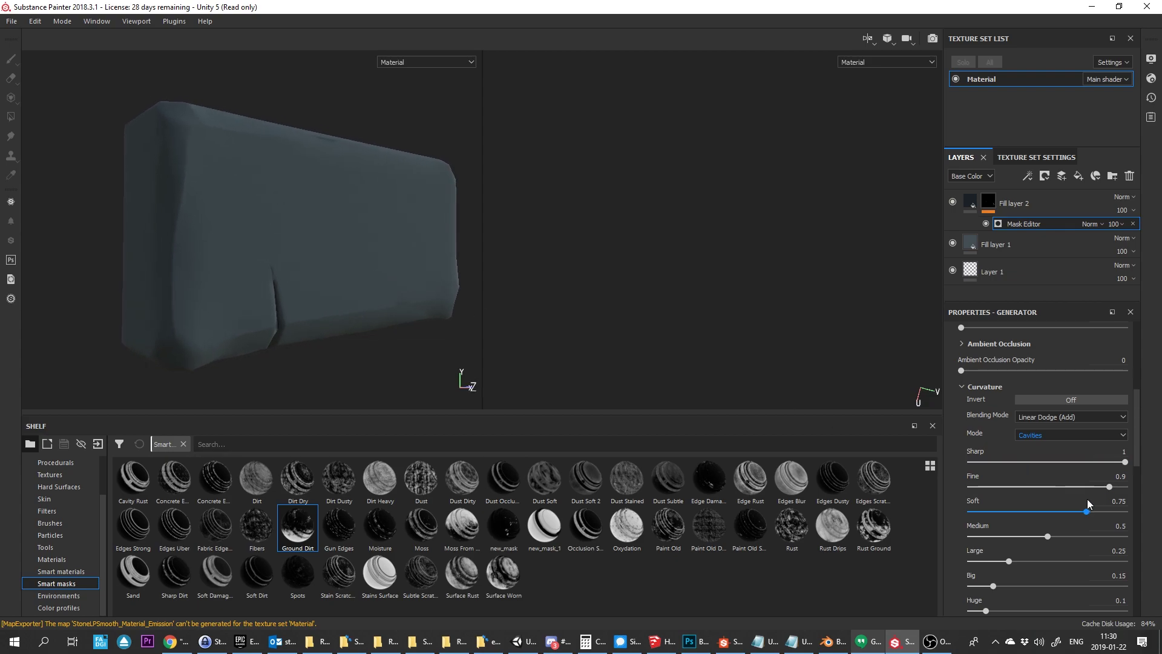
Reduce the Soft, Medium, Large, Big and Huge curvature levels of Fill layer 2's Mask Editor to 0
{"action": "left_click_drag", "start_coordinate": [1010, 561], "coordinate": [1050, 562]}
{"action": "mouse_move", "coordinate": [994, 586]}
{"action": "left_mouse_down"}
{"action": "mouse_move", "coordinate": [1123, 587]}
{"action": "mouse_move", "coordinate": [972, 585]}
{"action": "mouse_move", "coordinate": [982, 584]}
{"action": "left_mouse_up"}
{"action": "mouse_move", "coordinate": [986, 611]}
{"action": "left_mouse_down"}
{"action": "mouse_move", "coordinate": [1090, 607]}
{"action": "mouse_move", "coordinate": [968, 607]}
{"action": "left_mouse_up"}
{"action": "left_click_drag", "start_coordinate": [412, 242], "coordinate": [324, 273], "text": "alt"}
{"action": "left_click_drag", "start_coordinate": [982, 586], "coordinate": [967, 589]}
{"action": "left_click_drag", "start_coordinate": [1050, 562], "coordinate": [842, 571]}
{"action": "left_click_drag", "start_coordinate": [1048, 537], "coordinate": [838, 531]}
{"action": "left_click_drag", "start_coordinate": [1087, 511], "coordinate": [873, 507]}
{"action": "left_click_drag", "start_coordinate": [380, 244], "coordinate": [387, 184], "text": "alt"}
{"action": "left_click", "coordinate": [952, 202]}
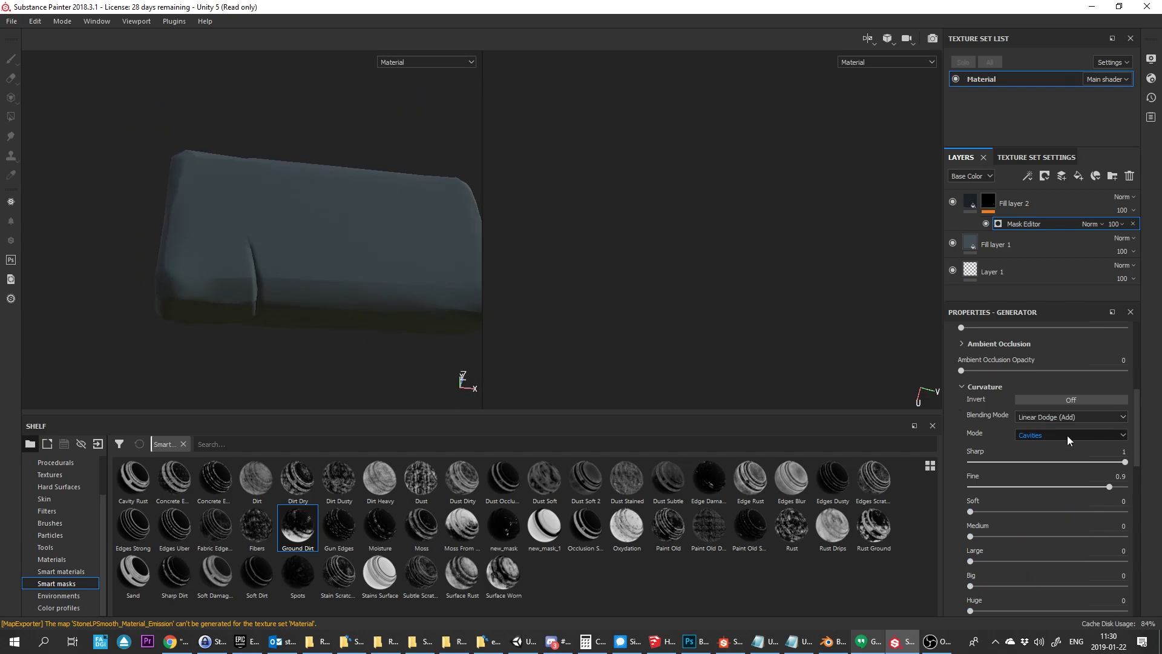
Set the curvature Medium level to 0.69, contrast to 0 and brightness to 0.37, raising Large, Big and Huge as well
{"action": "left_click", "coordinate": [1077, 536]}
{"action": "left_click", "coordinate": [1077, 561]}
{"action": "left_click", "coordinate": [1082, 586]}
{"action": "left_click", "coordinate": [1081, 611]}
{"action": "left_click_drag", "start_coordinate": [442, 280], "coordinate": [365, 238], "text": "alt"}
{"action": "scroll", "coordinate": [1082, 502], "scroll_direction": "down", "scroll_amount": 4}
{"action": "left_click_drag", "start_coordinate": [1147, 498], "coordinate": [964, 494]}
{"action": "mouse_move", "coordinate": [1049, 515]}
{"action": "left_mouse_down"}
{"action": "mouse_move", "coordinate": [1023, 515]}
{"action": "mouse_move", "coordinate": [1077, 515]}
{"action": "left_mouse_up"}
Set the curvature levels to Sharp 0.14, Fine 0.24, Soft 0.04, Large 0.06, Big 0.05 and Huge 0.2 for Fill layer 2's mask
{"action": "scroll", "coordinate": [1078, 415], "scroll_direction": "up", "scroll_amount": 3}
{"action": "left_click", "coordinate": [1085, 361]}
{"action": "left_click_drag", "start_coordinate": [1053, 426], "coordinate": [991, 427]}
{"action": "left_click", "coordinate": [1008, 450]}
{"action": "left_click", "coordinate": [978, 475]}
{"action": "left_click_drag", "start_coordinate": [1073, 526], "coordinate": [979, 525]}
{"action": "left_click_drag", "start_coordinate": [1080, 550], "coordinate": [978, 551]}
{"action": "left_click_drag", "start_coordinate": [1079, 575], "coordinate": [1002, 575]}
{"action": "mouse_move", "coordinate": [254, 254]}
{"action": "left_mouse_down", "text": "alt"}
{"action": "mouse_move", "coordinate": [375, 347]}
{"action": "mouse_move", "coordinate": [692, 249]}
{"action": "mouse_move", "coordinate": [962, 194]}
{"action": "left_mouse_up", "text": "alt"}
{"action": "mouse_move", "coordinate": [339, 242]}
{"action": "left_mouse_down", "text": "alt"}
{"action": "mouse_move", "coordinate": [91, 176]}
{"action": "mouse_move", "coordinate": [420, 317]}
{"action": "mouse_move", "coordinate": [365, 248]}
{"action": "left_mouse_up", "text": "alt"}
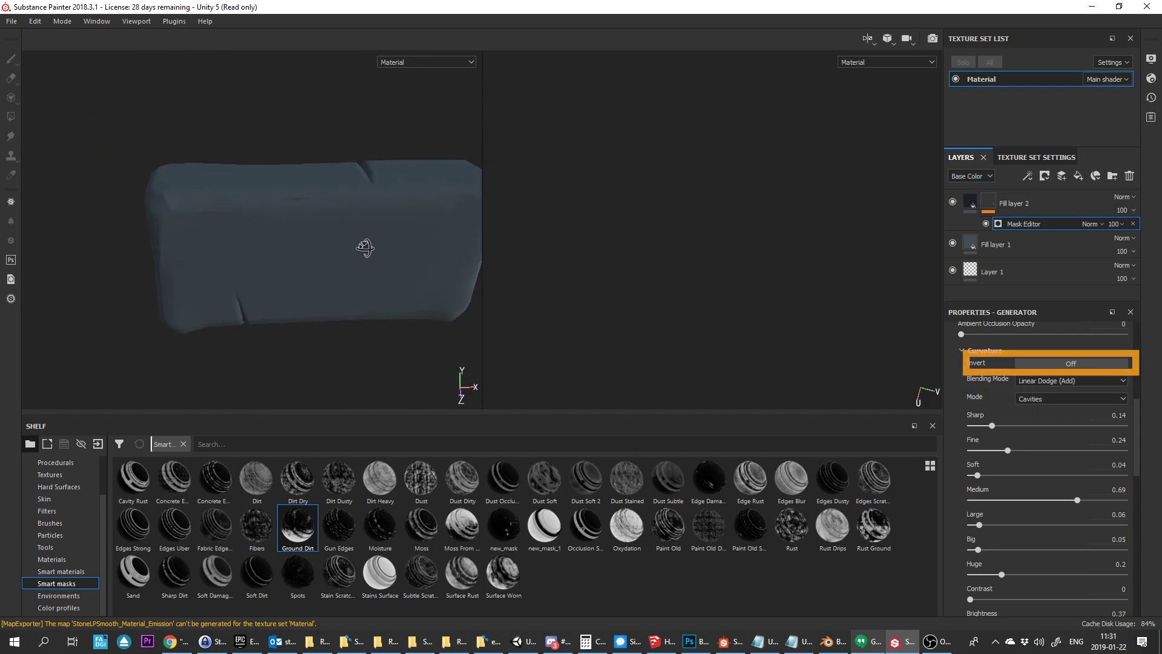
Switch Fill layer 2's Curvature mode to Edges with Invert on, and set Fine to 0.38 and Large to 0.41
{"action": "left_click", "coordinate": [1063, 397]}
{"action": "left_click", "coordinate": [1056, 409]}
{"action": "left_click", "coordinate": [1029, 365]}
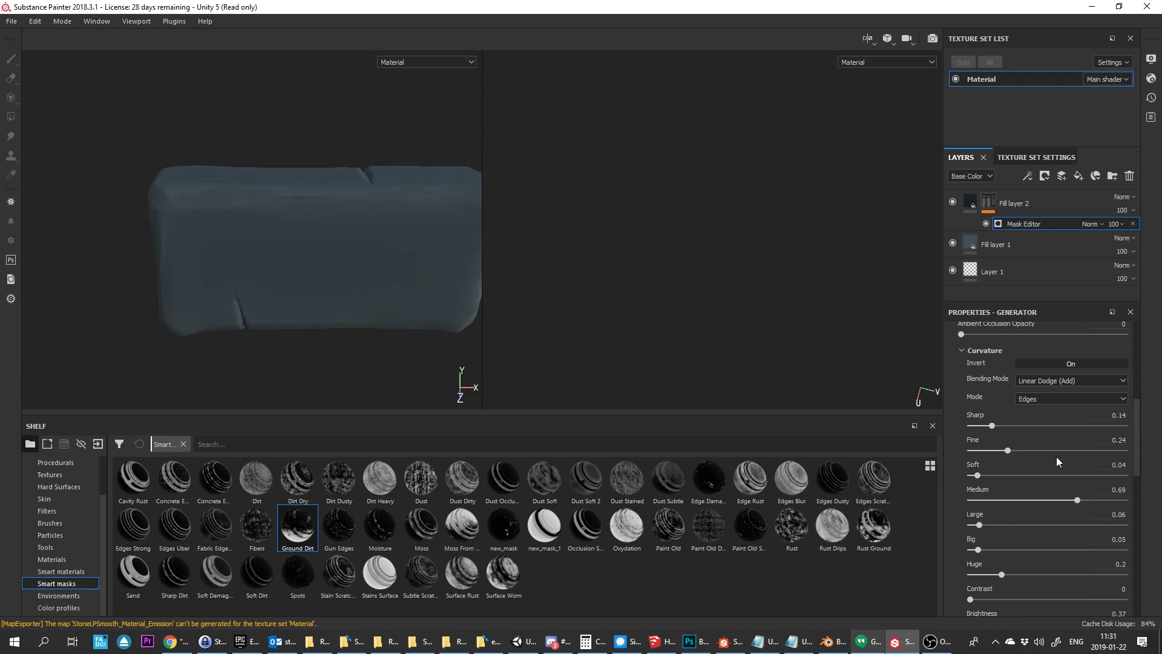
{"action": "left_click_drag", "start_coordinate": [1116, 527], "coordinate": [1036, 526]}
{"action": "left_click_drag", "start_coordinate": [369, 245], "coordinate": [247, 236], "text": "alt"}
{"action": "scroll", "coordinate": [404, 227], "scroll_direction": "up", "scroll_amount": 3}
{"action": "scroll", "coordinate": [403, 228], "scroll_direction": "down", "scroll_amount": 3}
Duplicate Fill layer 2 and set the copy's base color to white
{"action": "key", "text": "ctrl+d"}
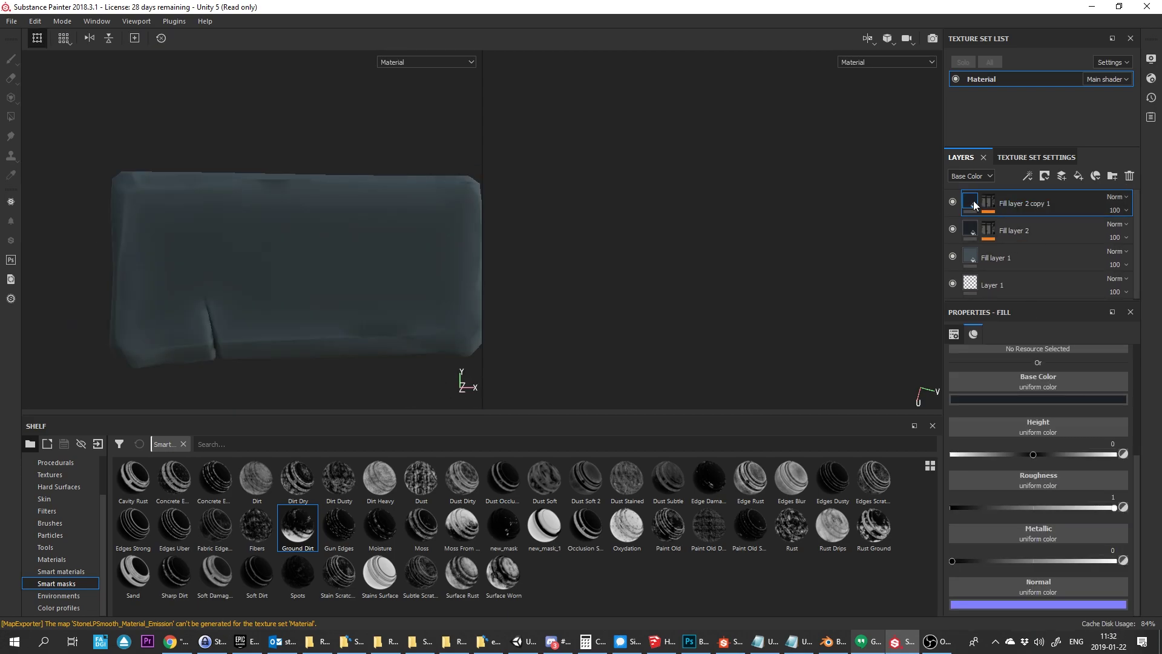
{"action": "left_click", "coordinate": [1058, 400]}
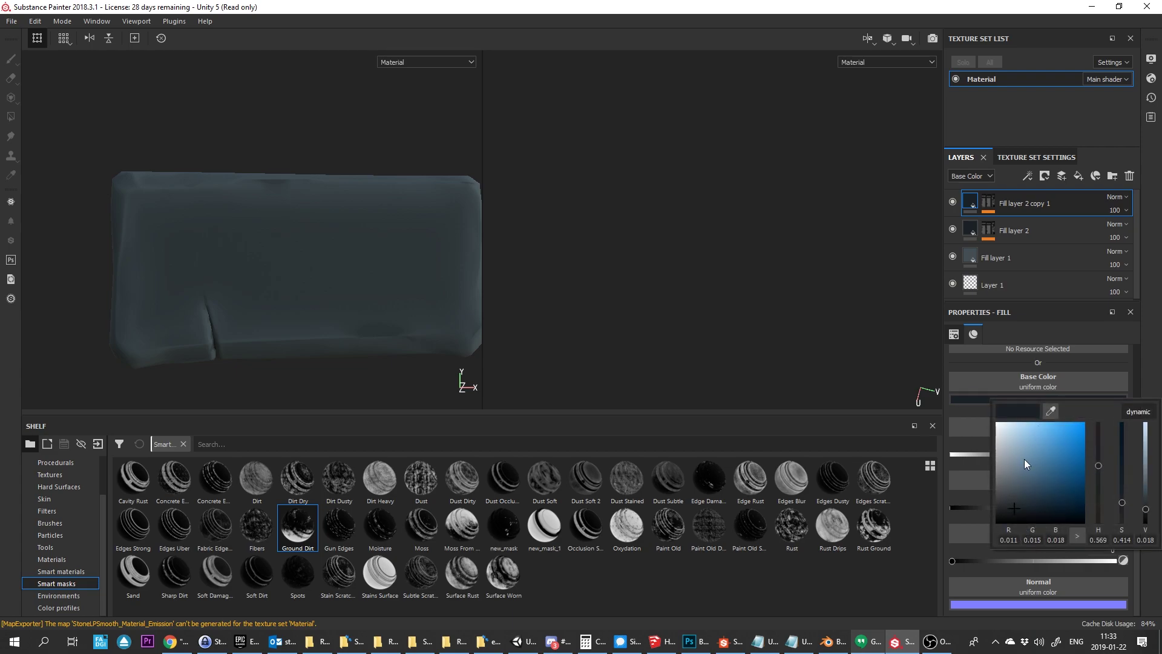
{"action": "left_click_drag", "start_coordinate": [1024, 459], "coordinate": [979, 411]}
{"action": "left_click", "coordinate": [1028, 206]}
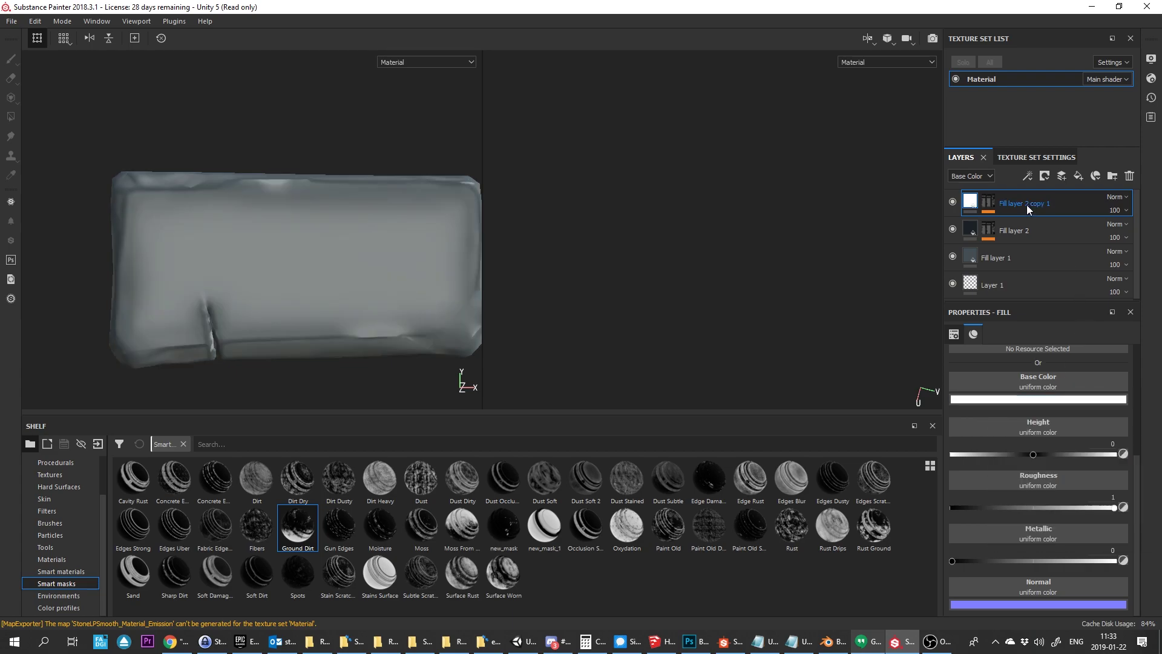
Turn off the Curvature Invert option in the Mask Editor on the copied layer's mask
{"action": "left_click", "coordinate": [990, 203]}
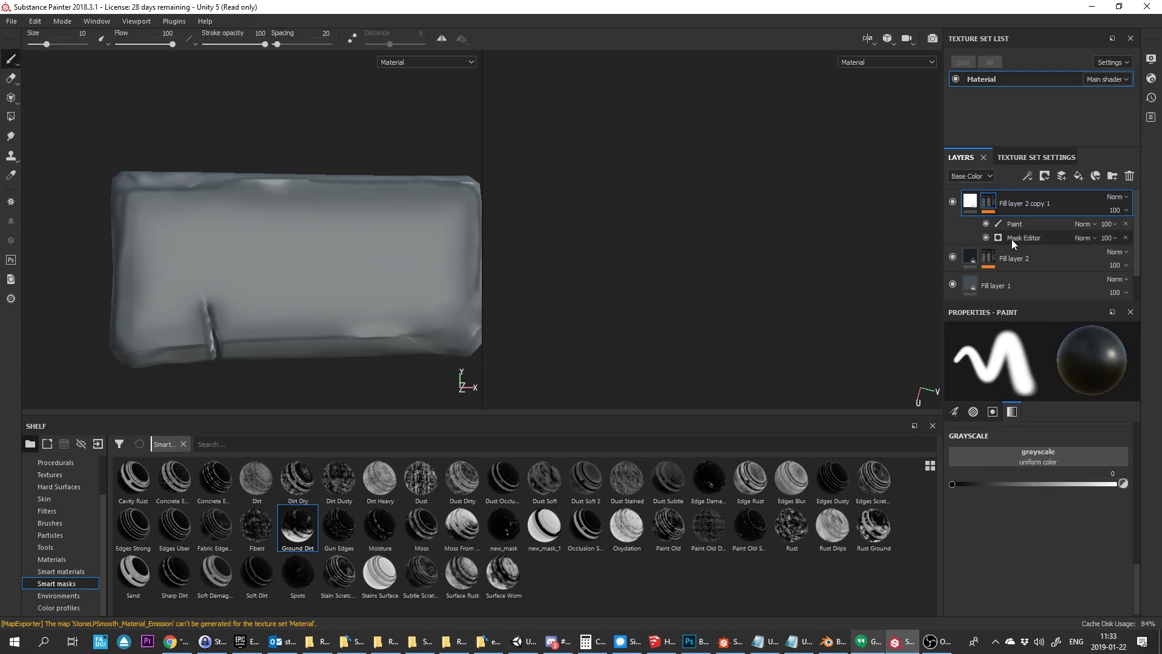
{"action": "left_click", "coordinate": [1013, 238]}
{"action": "left_click", "coordinate": [963, 496]}
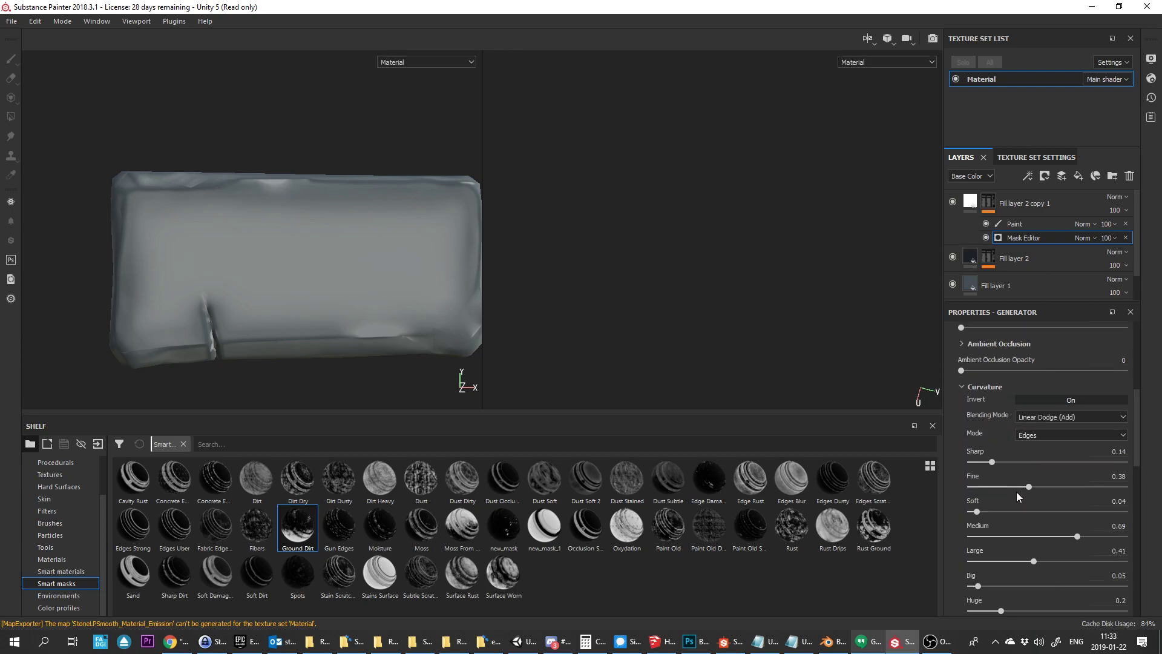
{"action": "left_click", "coordinate": [1052, 398]}
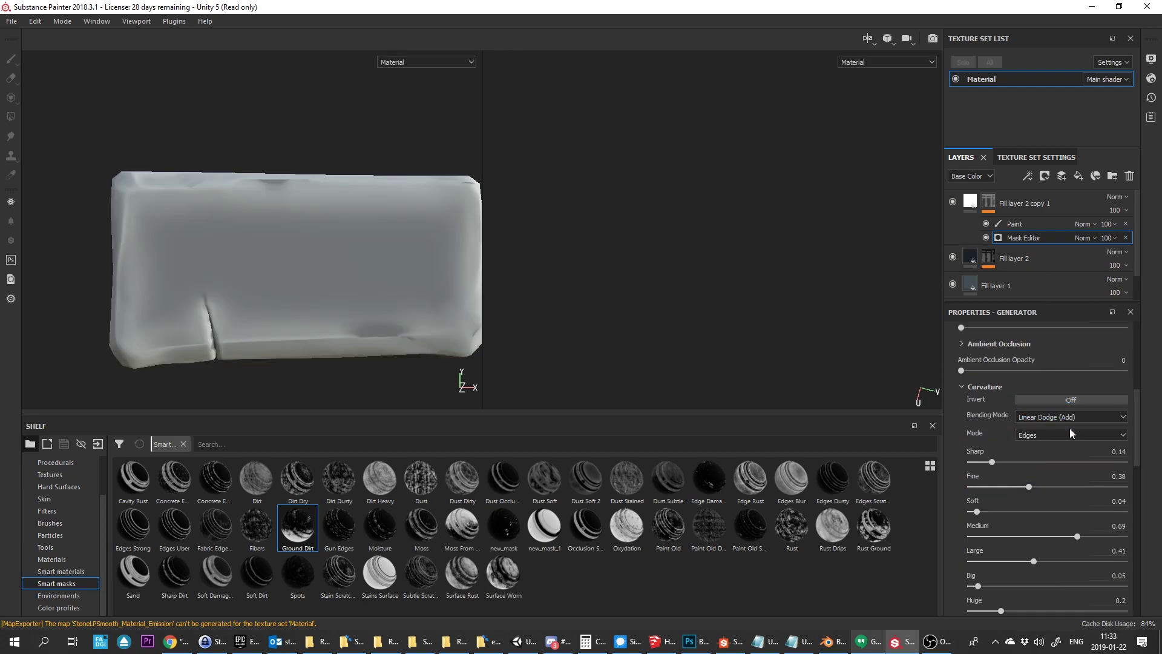
Set the copy's curvature levels to Sharp 0.13, Fine 0.36 and Medium 0.12, with Large, Big and Huge at 0
{"action": "left_click_drag", "start_coordinate": [993, 462], "coordinate": [991, 462]}
{"action": "left_click", "coordinate": [989, 537]}
{"action": "left_click_drag", "start_coordinate": [1033, 562], "coordinate": [958, 561]}
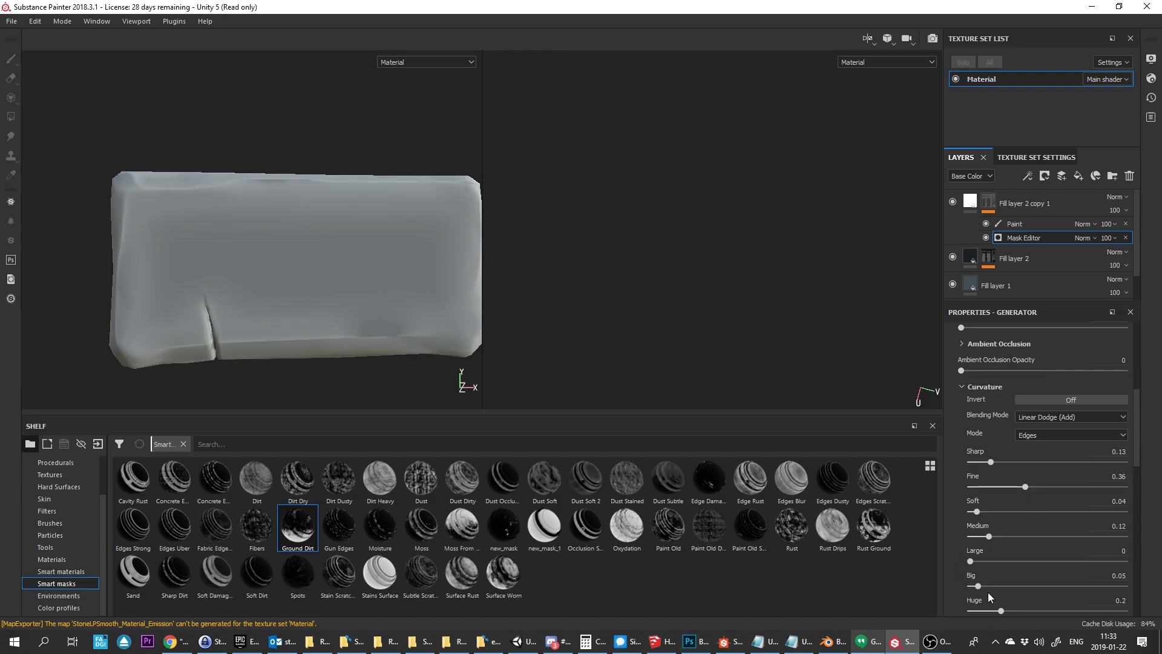
{"action": "mouse_move", "coordinate": [965, 613]}
{"action": "left_mouse_down"}
{"action": "mouse_move", "coordinate": [954, 613]}
{"action": "mouse_move", "coordinate": [957, 587]}
{"action": "left_mouse_up"}
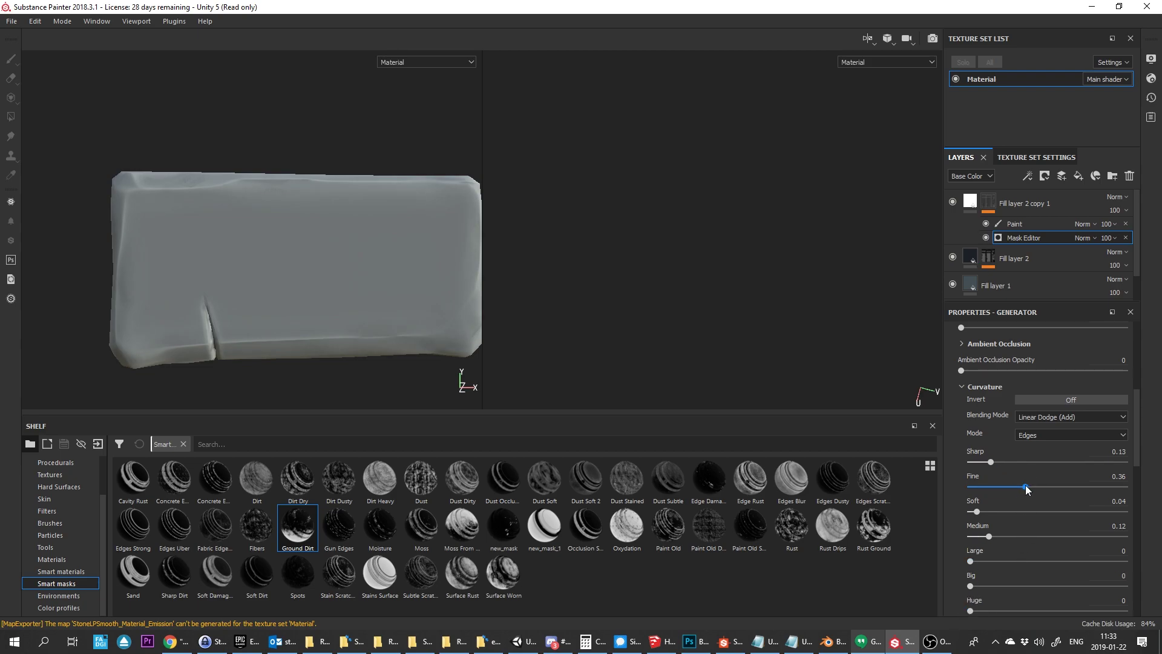
Raise the copy's Fine curvature level and refine its other curvature settings to get thin highlights along the stone's edges
{"action": "left_click_drag", "start_coordinate": [1027, 487], "coordinate": [1096, 487]}
{"action": "left_click_drag", "start_coordinate": [387, 260], "coordinate": [226, 231], "text": "alt"}
{"action": "scroll", "coordinate": [226, 233], "scroll_direction": "up", "scroll_amount": 5}
{"action": "left_click_drag", "start_coordinate": [1054, 487], "coordinate": [1123, 493]}
{"action": "left_click_drag", "start_coordinate": [988, 537], "coordinate": [994, 512]}
{"action": "left_click_drag", "start_coordinate": [375, 278], "coordinate": [509, 324], "text": "alt"}
{"action": "scroll", "coordinate": [1042, 438], "scroll_direction": "down", "scroll_amount": 3}
{"action": "left_click_drag", "start_coordinate": [1048, 551], "coordinate": [1012, 548]}
{"action": "mouse_move", "coordinate": [355, 222]}
{"action": "left_mouse_down", "text": "alt"}
{"action": "mouse_move", "coordinate": [293, 164]}
{"action": "mouse_move", "coordinate": [358, 225]}
{"action": "left_mouse_up", "text": "alt"}
Change Fill layer 1's base color to a lighter blue-grey and check the stone
{"action": "scroll", "coordinate": [293, 164], "scroll_direction": "down", "scroll_amount": 3}
{"action": "left_click", "coordinate": [971, 285]}
{"action": "left_click", "coordinate": [1023, 399]}
{"action": "mouse_move", "coordinate": [1023, 463]}
{"action": "left_mouse_down"}
{"action": "mouse_move", "coordinate": [1004, 456]}
{"action": "mouse_move", "coordinate": [1009, 465]}
{"action": "left_mouse_up"}
{"action": "mouse_move", "coordinate": [315, 193]}
{"action": "left_mouse_down", "text": "alt"}
{"action": "mouse_move", "coordinate": [291, 139]}
{"action": "mouse_move", "coordinate": [285, 235]}
{"action": "mouse_move", "coordinate": [397, 189]}
{"action": "mouse_move", "coordinate": [267, 150]}
{"action": "mouse_move", "coordinate": [573, 179]}
{"action": "mouse_move", "coordinate": [384, 205]}
{"action": "mouse_move", "coordinate": [337, 189]}
{"action": "left_mouse_up", "text": "alt"}
{"action": "scroll", "coordinate": [267, 151], "scroll_direction": "down", "scroll_amount": 4}
{"action": "middle_click_drag", "start_coordinate": [337, 190], "coordinate": [286, 230], "text": "alt"}
{"action": "scroll", "coordinate": [286, 230], "scroll_direction": "up", "scroll_amount": 3}
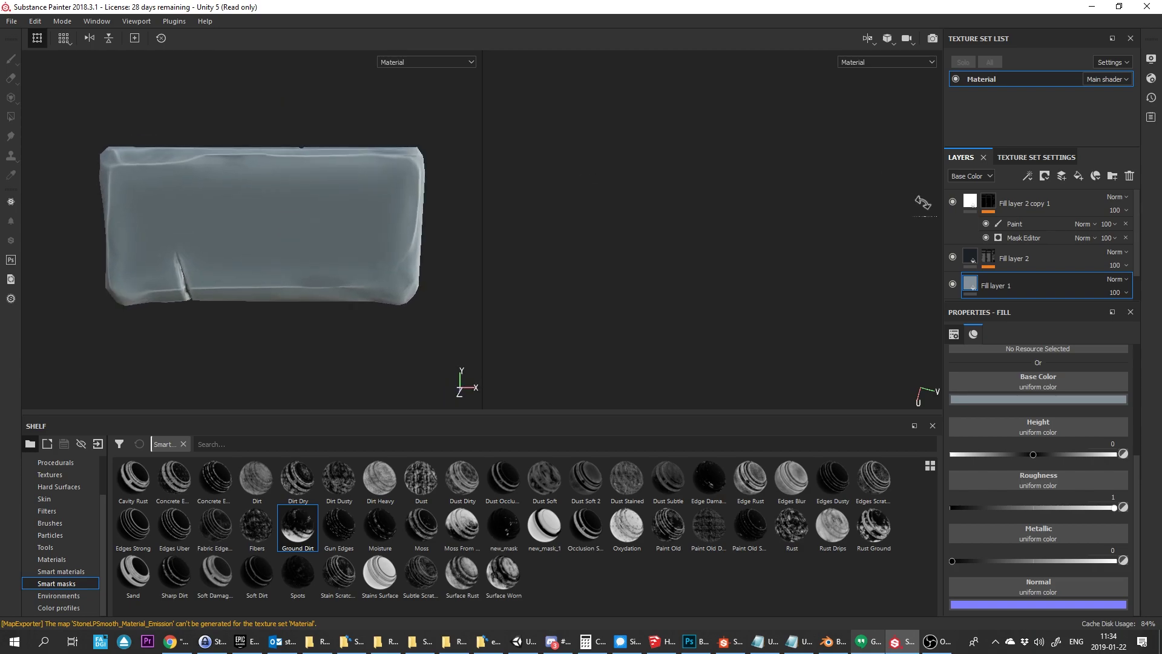
Add a new top fill layer with a brown base color of R 0.121, G 0.081, B 0.026 and roughness 1
{"action": "left_click", "coordinate": [988, 202]}
{"action": "left_click", "coordinate": [1079, 176]}
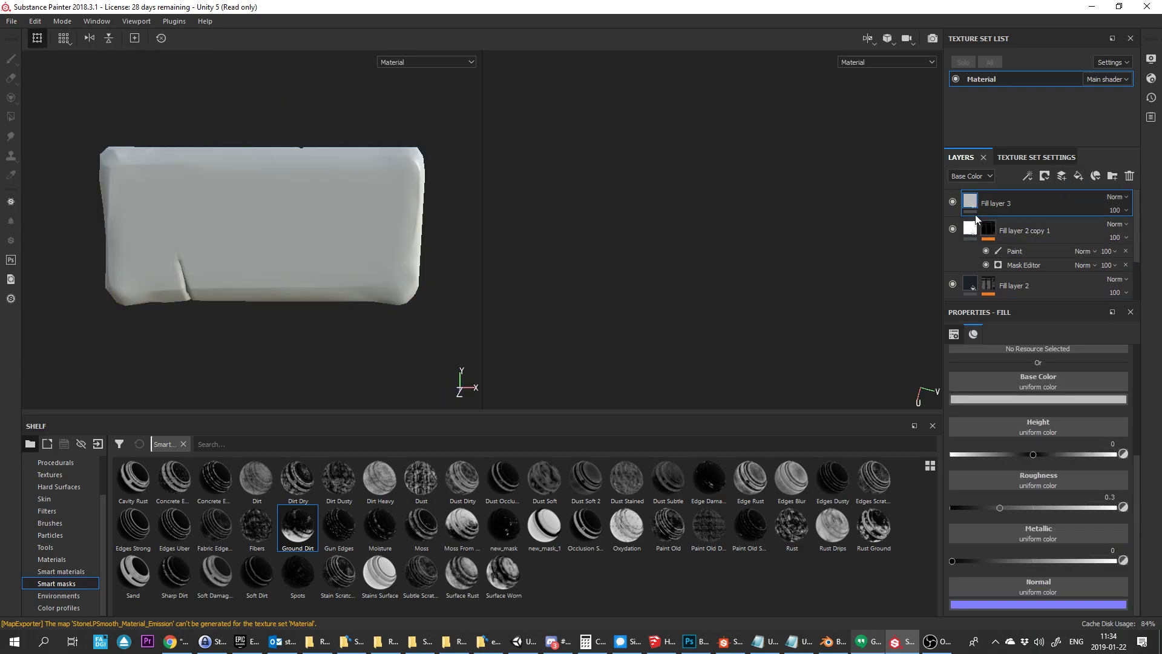
{"action": "left_click", "coordinate": [1022, 399]}
{"action": "left_click_drag", "start_coordinate": [1026, 467], "coordinate": [1003, 488]}
{"action": "mouse_move", "coordinate": [1100, 515]}
{"action": "left_mouse_down"}
{"action": "mouse_move", "coordinate": [1099, 499]}
{"action": "mouse_move", "coordinate": [1122, 499]}
{"action": "mouse_move", "coordinate": [1099, 512]}
{"action": "left_mouse_up"}
{"action": "left_click", "coordinate": [1041, 485]}
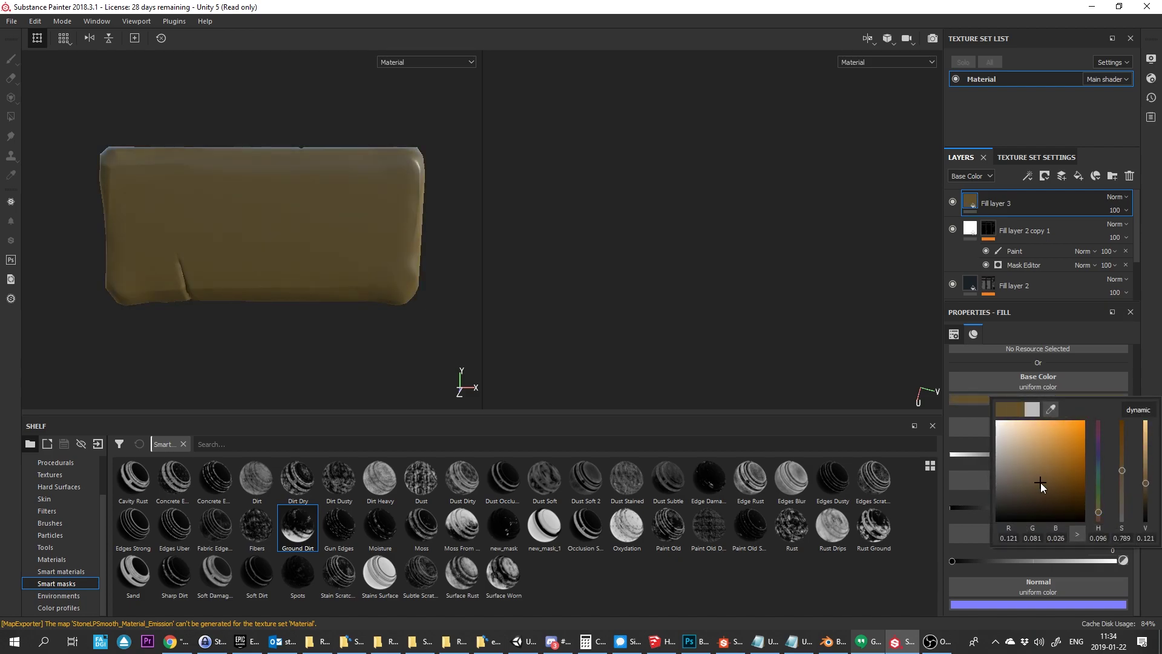
{"action": "left_click", "coordinate": [1073, 572]}
{"action": "left_click_drag", "start_coordinate": [999, 510], "coordinate": [1113, 507]}
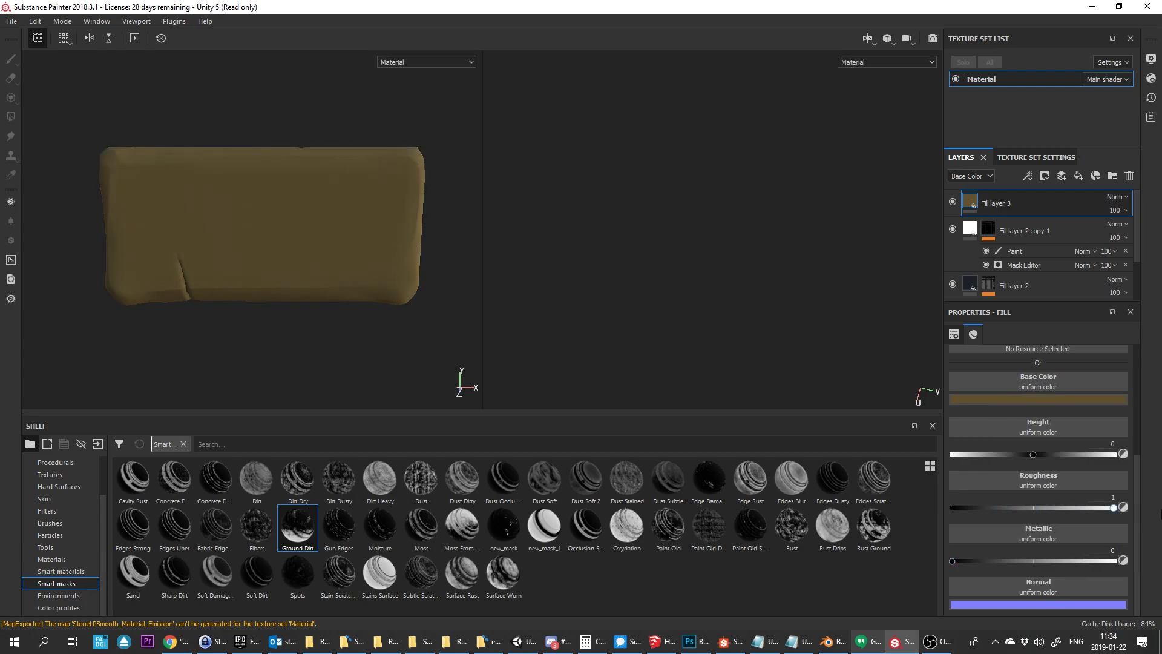
Add a black mask to the brown Fill layer 3 and apply the Dirt smart mask to it
{"action": "right_click", "coordinate": [997, 202]}
{"action": "left_click", "coordinate": [1030, 219]}
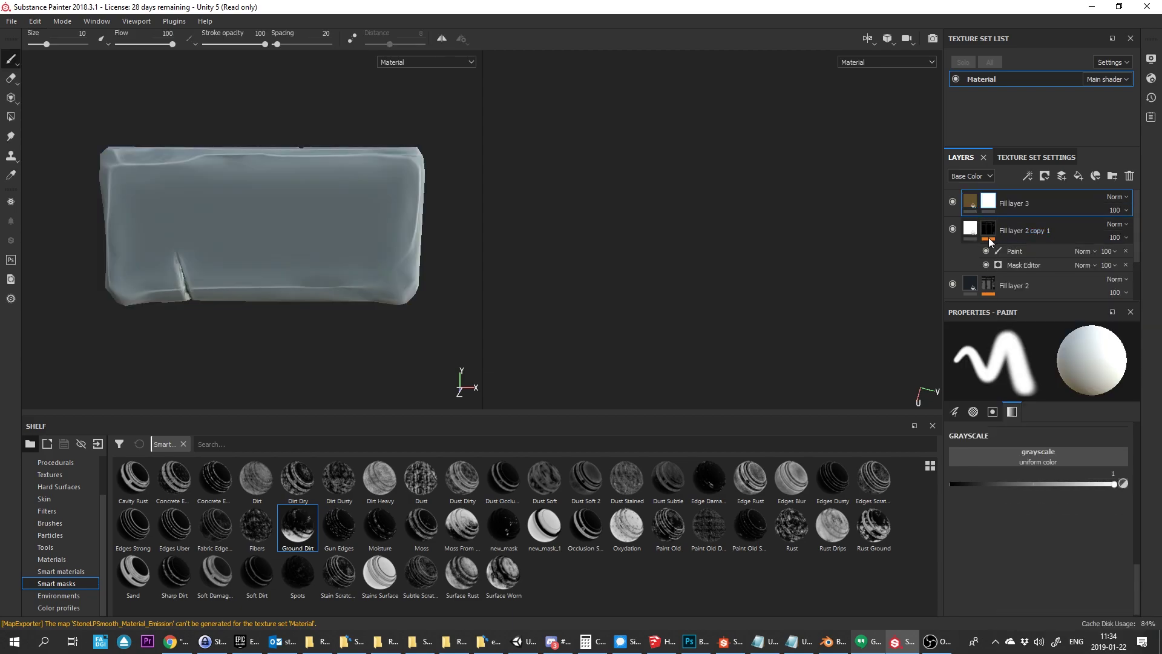
{"action": "left_click_drag", "start_coordinate": [262, 499], "coordinate": [999, 201]}
{"action": "left_click", "coordinate": [1022, 233]}
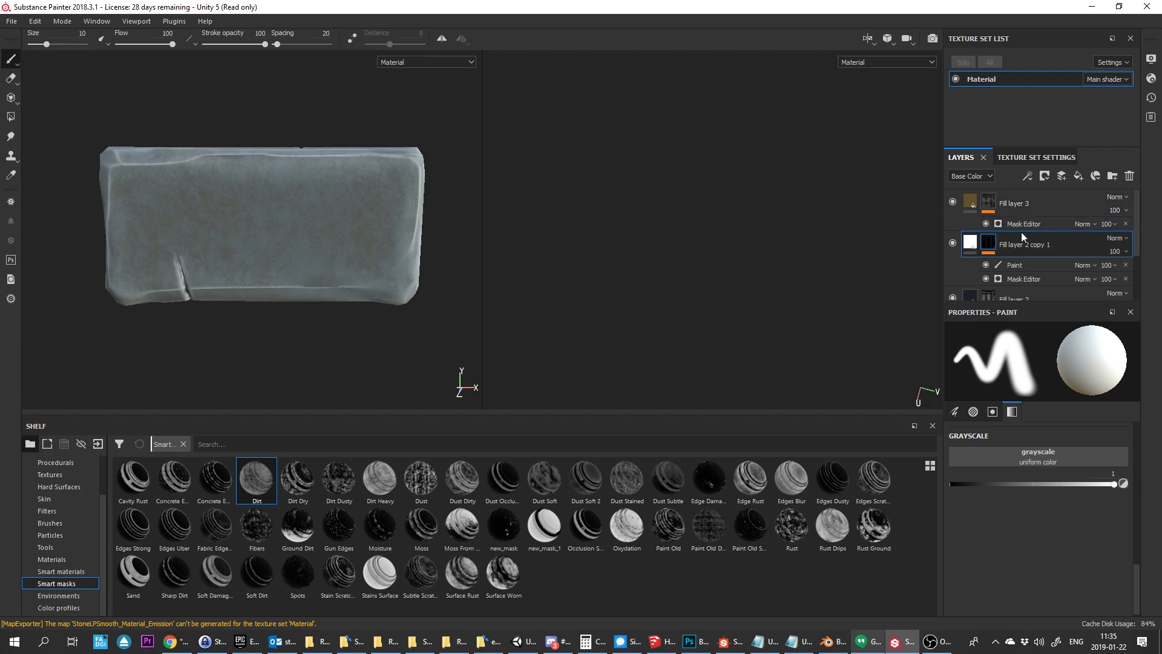
Set Texture 2's scale to 0.25 and contrast to -0.5 in the Mask Editor on Fill layer 3's mask
{"action": "left_click", "coordinate": [1021, 223]}
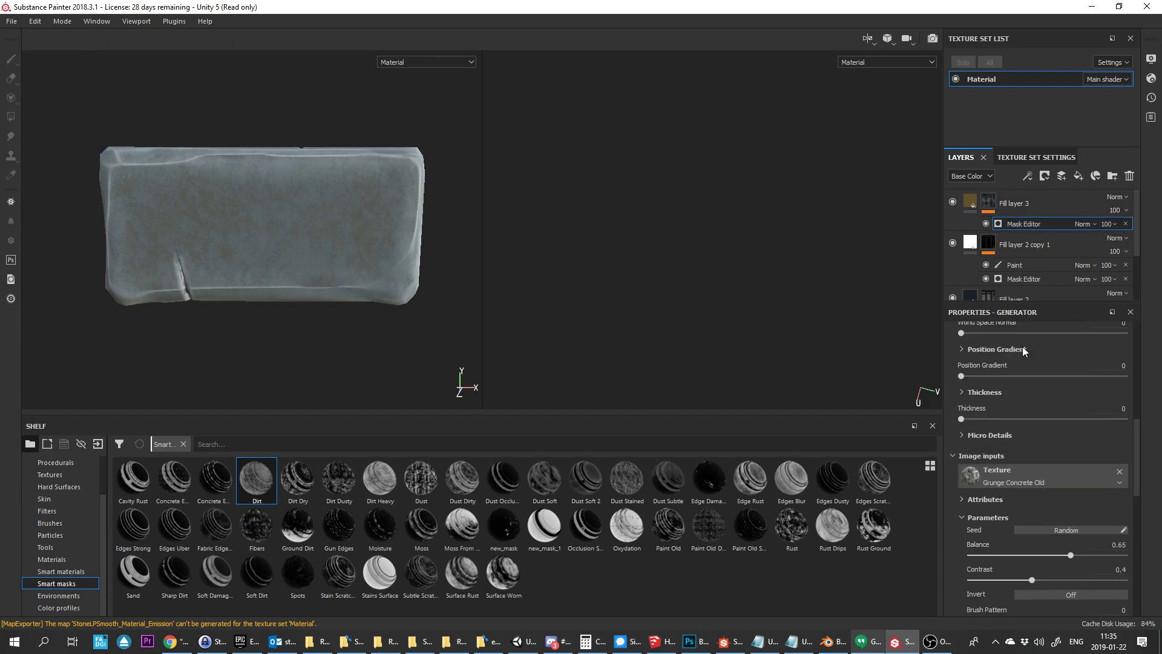
{"action": "scroll", "coordinate": [1024, 488], "scroll_direction": "down", "scroll_amount": 4}
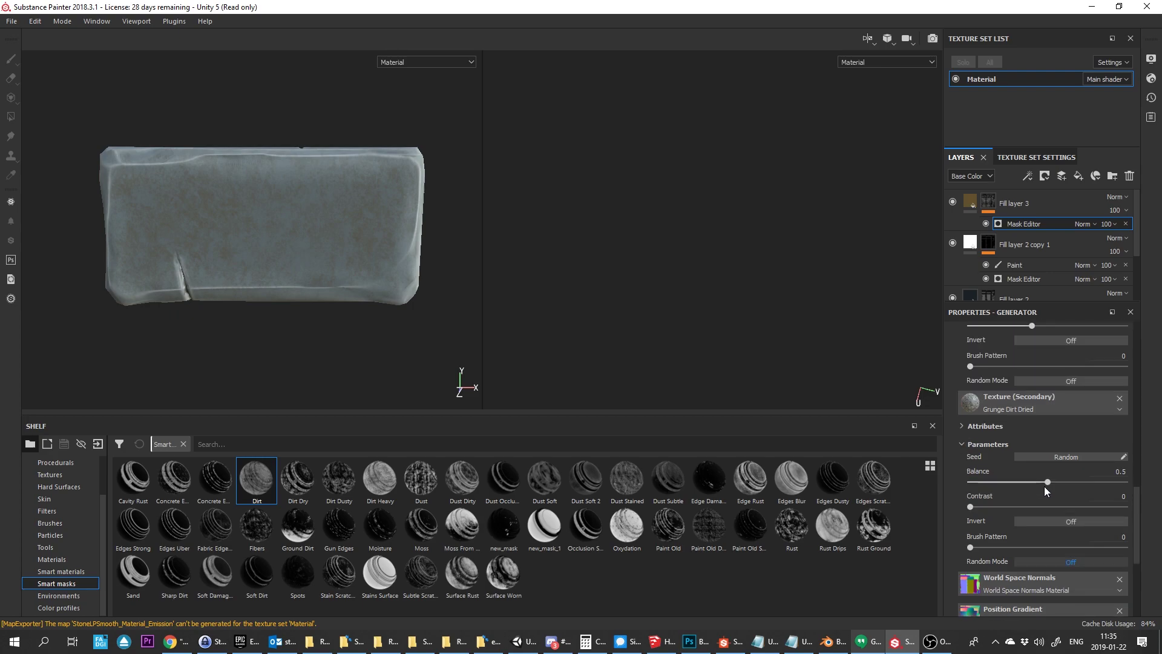
{"action": "scroll", "coordinate": [1044, 485], "scroll_direction": "up", "scroll_amount": 1}
{"action": "scroll", "coordinate": [1040, 486], "scroll_direction": "up", "scroll_amount": 2}
{"action": "scroll", "coordinate": [1040, 479], "scroll_direction": "up", "scroll_amount": 1}
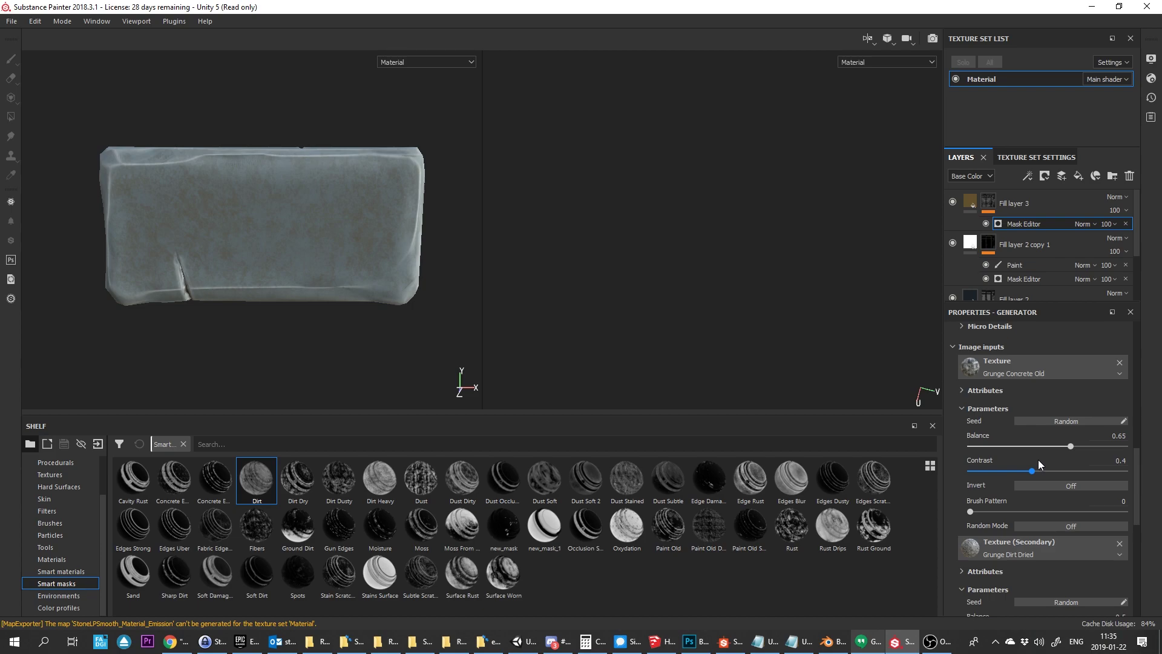
{"action": "scroll", "coordinate": [1037, 460], "scroll_direction": "up", "scroll_amount": 7}
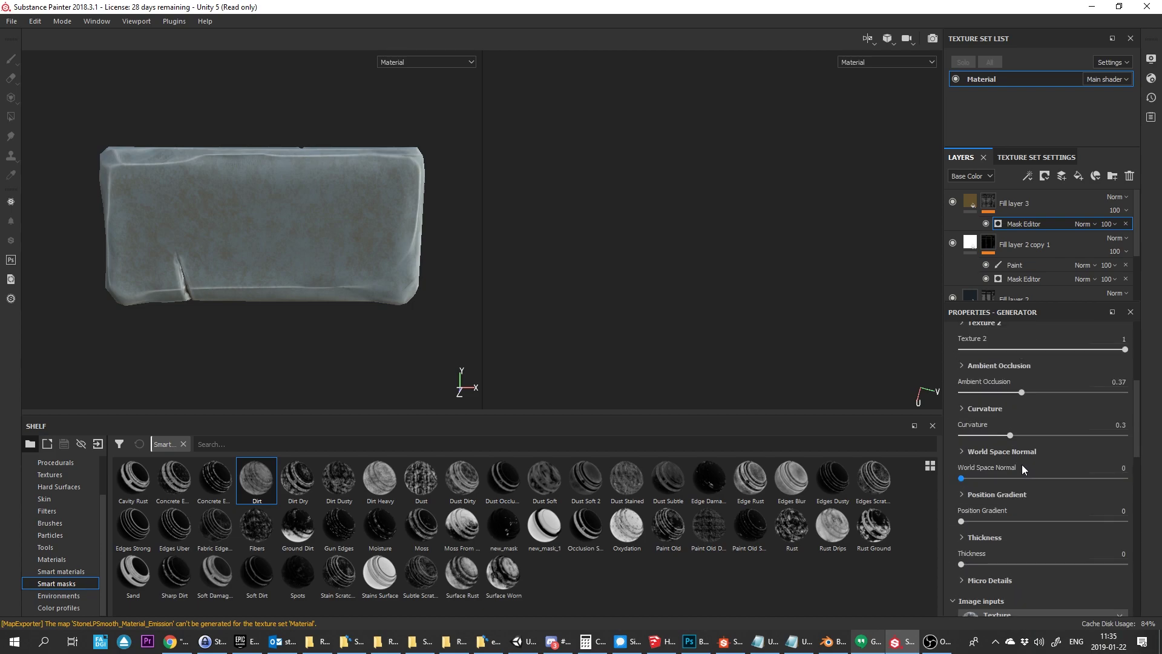
{"action": "scroll", "coordinate": [1017, 432], "scroll_direction": "up", "scroll_amount": 2}
{"action": "left_click", "coordinate": [987, 395]}
{"action": "left_click_drag", "start_coordinate": [990, 452], "coordinate": [993, 453]}
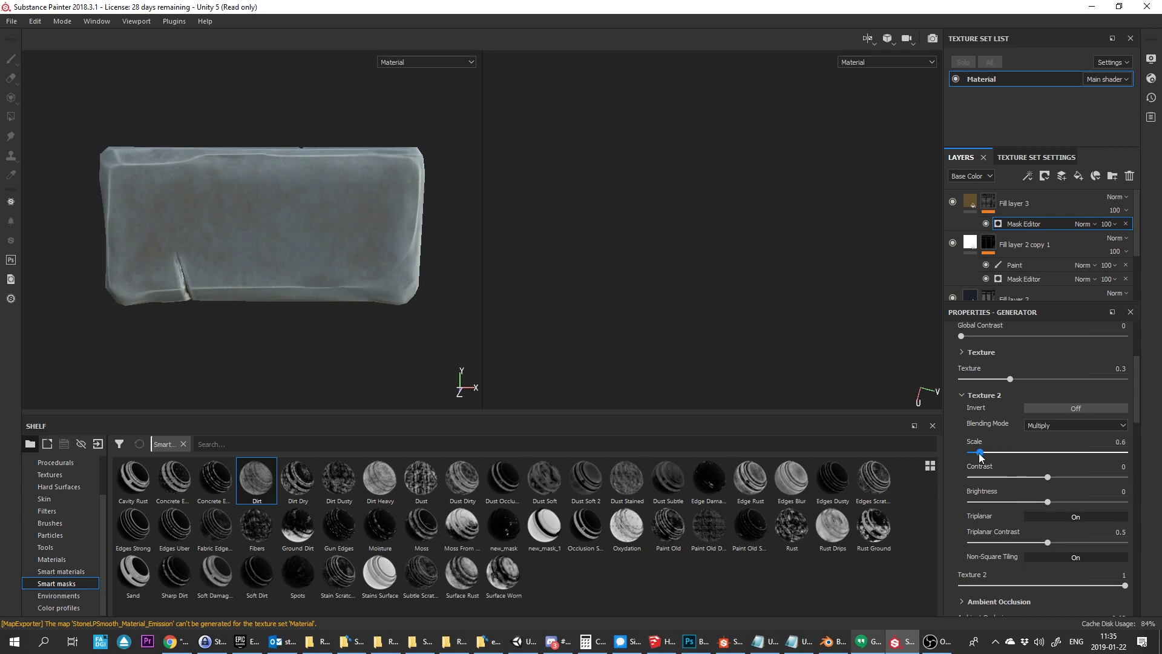
{"action": "left_click_drag", "start_coordinate": [977, 457], "coordinate": [974, 459]}
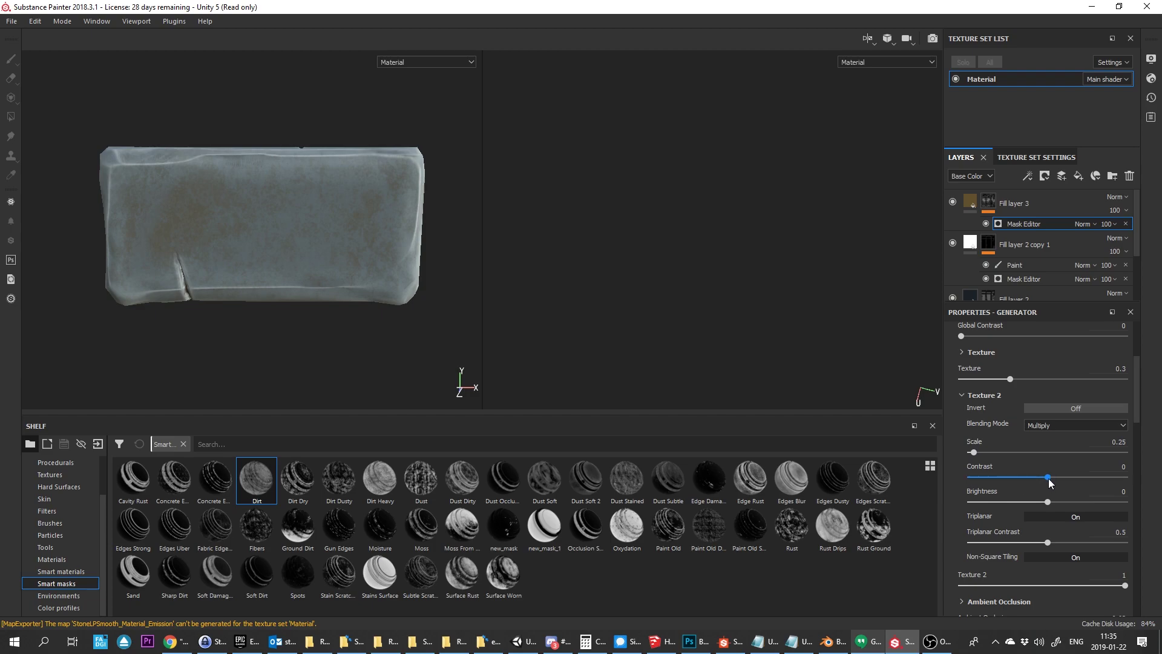
{"action": "left_click_drag", "start_coordinate": [1048, 477], "coordinate": [1009, 479]}
In Fill layer 3's Mask Editor, set the Texture scale to 0.52, contrast to 0.24 and brightness to -0.34
{"action": "scroll", "coordinate": [362, 295], "scroll_direction": "up", "scroll_amount": 2}
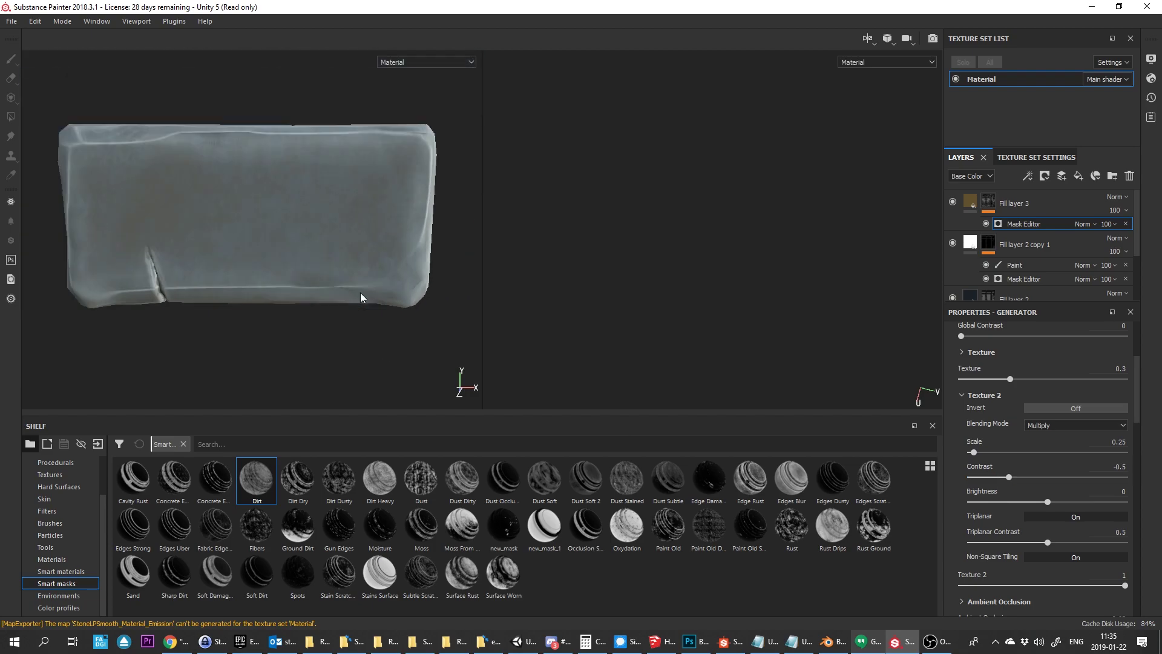
{"action": "left_click_drag", "start_coordinate": [254, 232], "coordinate": [212, 176], "text": "alt"}
{"action": "scroll", "coordinate": [299, 244], "scroll_direction": "down", "scroll_amount": 2}
{"action": "scroll", "coordinate": [229, 239], "scroll_direction": "up", "scroll_amount": 5}
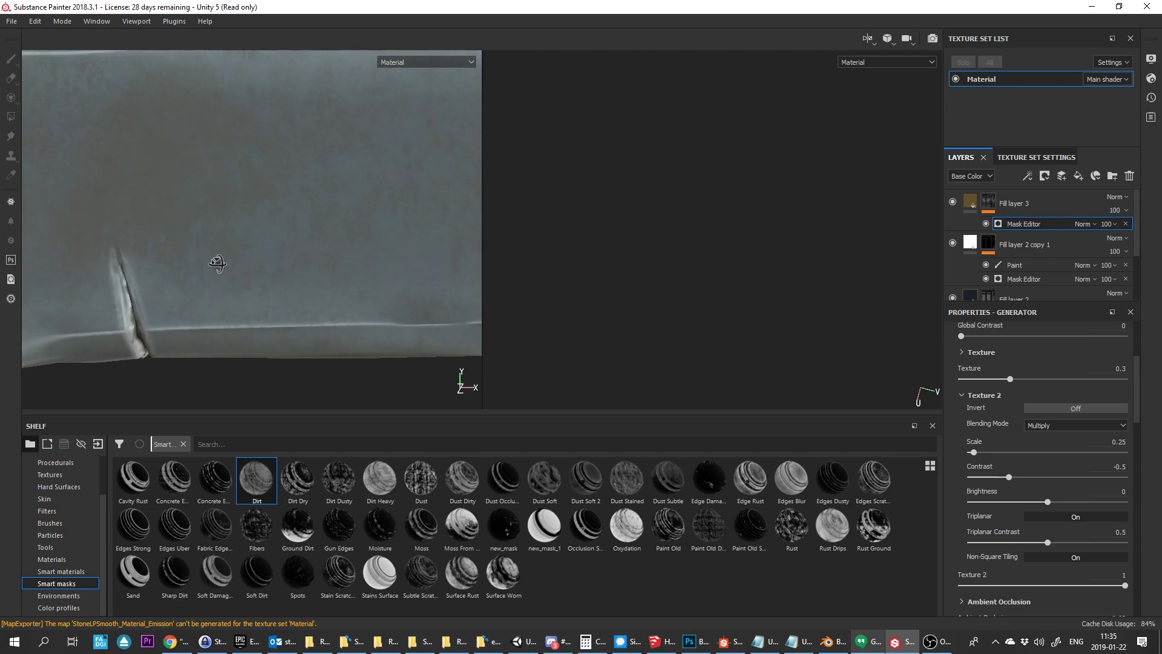
{"action": "left_click_drag", "start_coordinate": [213, 257], "coordinate": [242, 182], "text": "alt"}
{"action": "mouse_move", "coordinate": [1048, 434]}
{"action": "left_mouse_down"}
{"action": "mouse_move", "coordinate": [1041, 427]}
{"action": "mouse_move", "coordinate": [1070, 431]}
{"action": "left_mouse_up"}
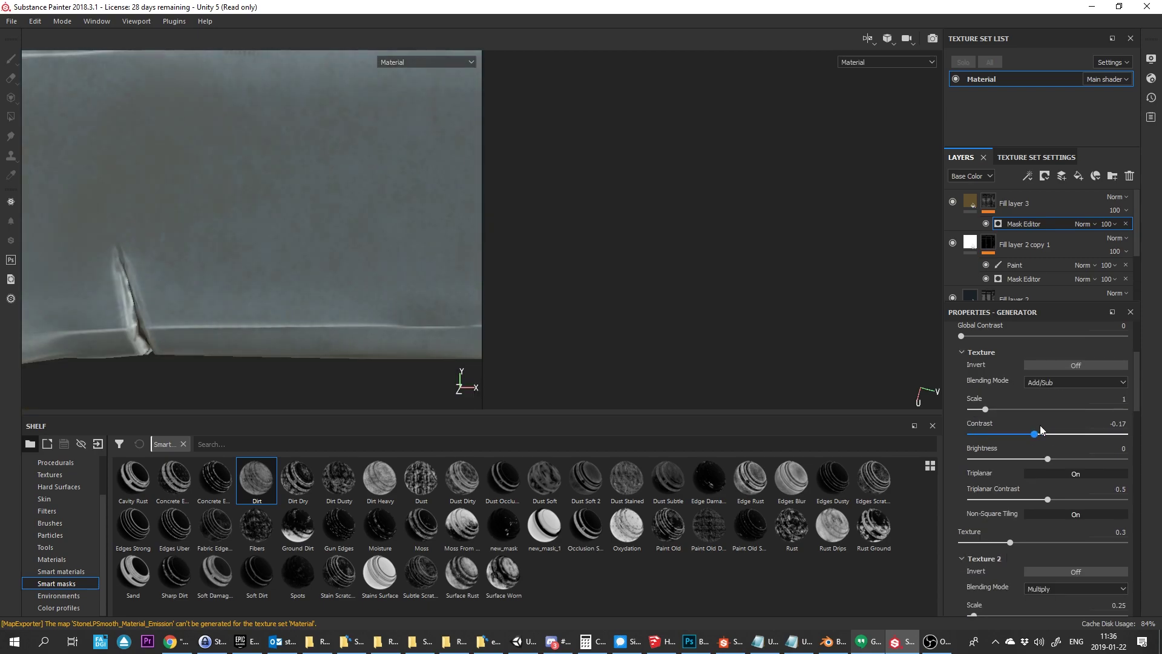
{"action": "mouse_move", "coordinate": [987, 409]}
{"action": "left_mouse_down"}
{"action": "mouse_move", "coordinate": [1004, 411]}
{"action": "mouse_move", "coordinate": [980, 414]}
{"action": "left_mouse_up"}
{"action": "left_click_drag", "start_coordinate": [1048, 458], "coordinate": [1023, 456]}
{"action": "scroll", "coordinate": [361, 271], "scroll_direction": "down", "scroll_amount": 3}
{"action": "middle_click_drag", "start_coordinate": [362, 273], "coordinate": [274, 291], "text": "alt"}
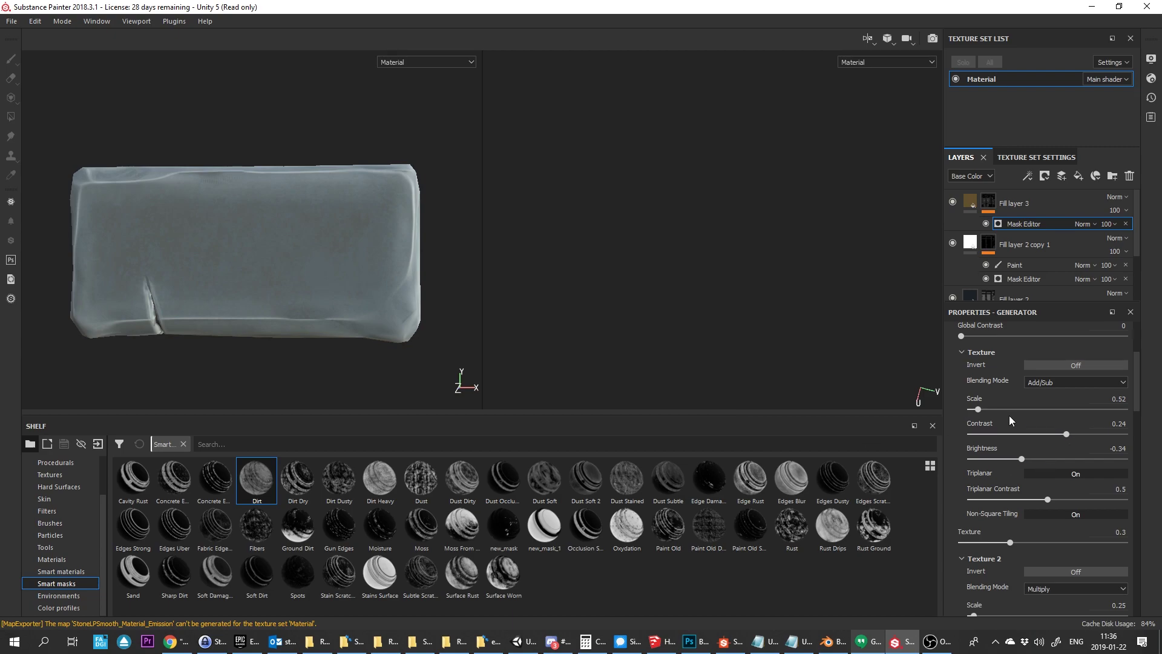
Fine-tune the Texture scale on Fill layer 3's mask, raise its brightness slightly and increase its triplanar contrast
{"action": "left_click_drag", "start_coordinate": [978, 409], "coordinate": [981, 411]}
{"action": "scroll", "coordinate": [388, 257], "scroll_direction": "up", "scroll_amount": 3}
{"action": "scroll", "coordinate": [388, 257], "scroll_direction": "down", "scroll_amount": 5}
{"action": "left_click_drag", "start_coordinate": [385, 247], "coordinate": [369, 248], "text": "alt"}
{"action": "scroll", "coordinate": [368, 248], "scroll_direction": "up", "scroll_amount": 2}
{"action": "mouse_move", "coordinate": [1022, 459]}
{"action": "left_mouse_down"}
{"action": "mouse_move", "coordinate": [1079, 459]}
{"action": "mouse_move", "coordinate": [1035, 459]}
{"action": "left_mouse_up"}
{"action": "left_click_drag", "start_coordinate": [1048, 499], "coordinate": [1094, 499]}
{"action": "scroll", "coordinate": [439, 275], "scroll_direction": "up", "scroll_amount": 1}
{"action": "scroll", "coordinate": [393, 270], "scroll_direction": "down", "scroll_amount": 1}
{"action": "mouse_move", "coordinate": [404, 272]}
{"action": "left_mouse_down", "text": "alt"}
{"action": "mouse_move", "coordinate": [311, 264]}
{"action": "mouse_move", "coordinate": [421, 265]}
{"action": "left_mouse_up", "text": "alt"}
Add a new fill layer above Fill layer 3 with a dark green base color and roughness 1
{"action": "left_click", "coordinate": [1044, 198]}
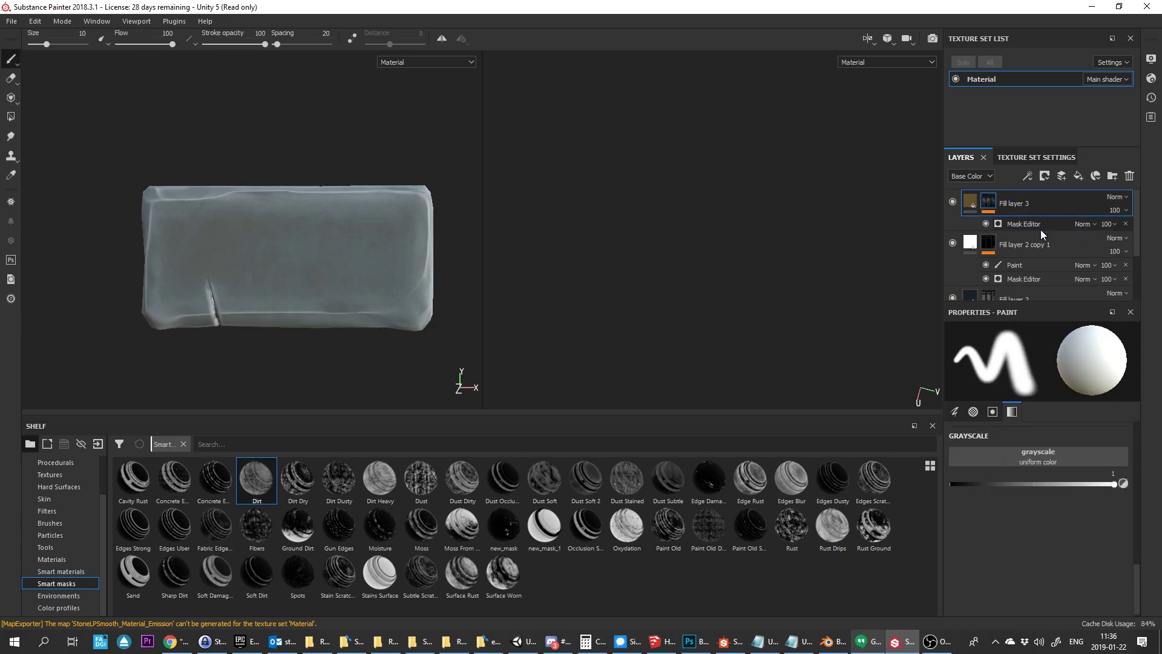
{"action": "right_click", "coordinate": [1023, 199]}
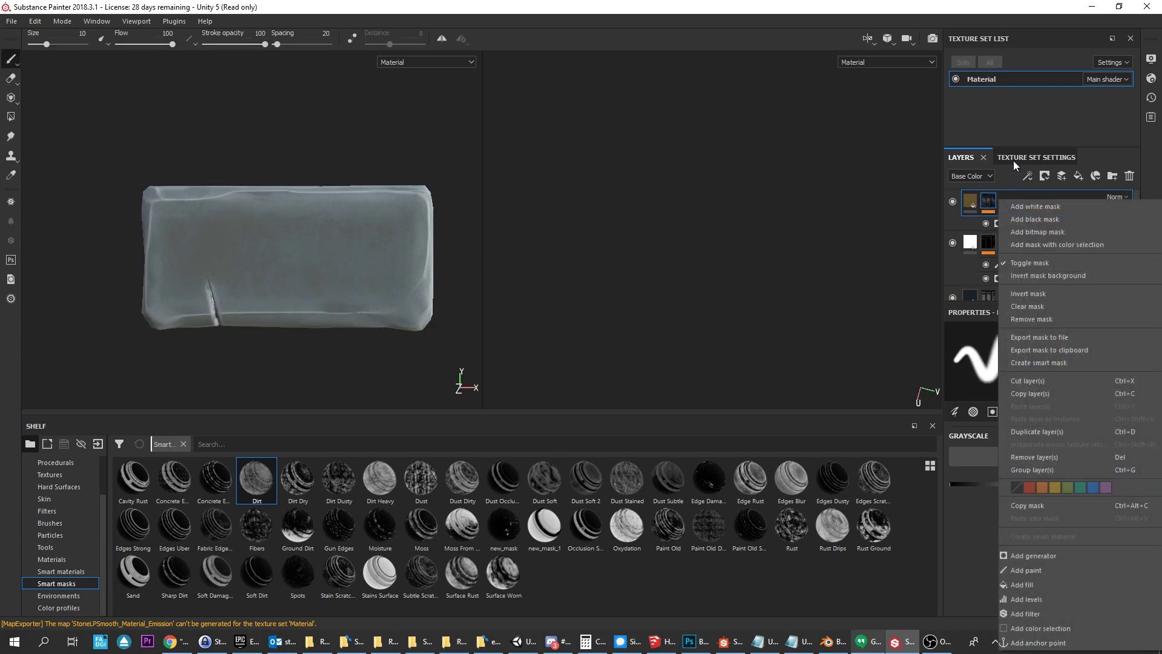
{"action": "left_click", "coordinate": [1008, 213]}
{"action": "left_click", "coordinate": [1033, 400]}
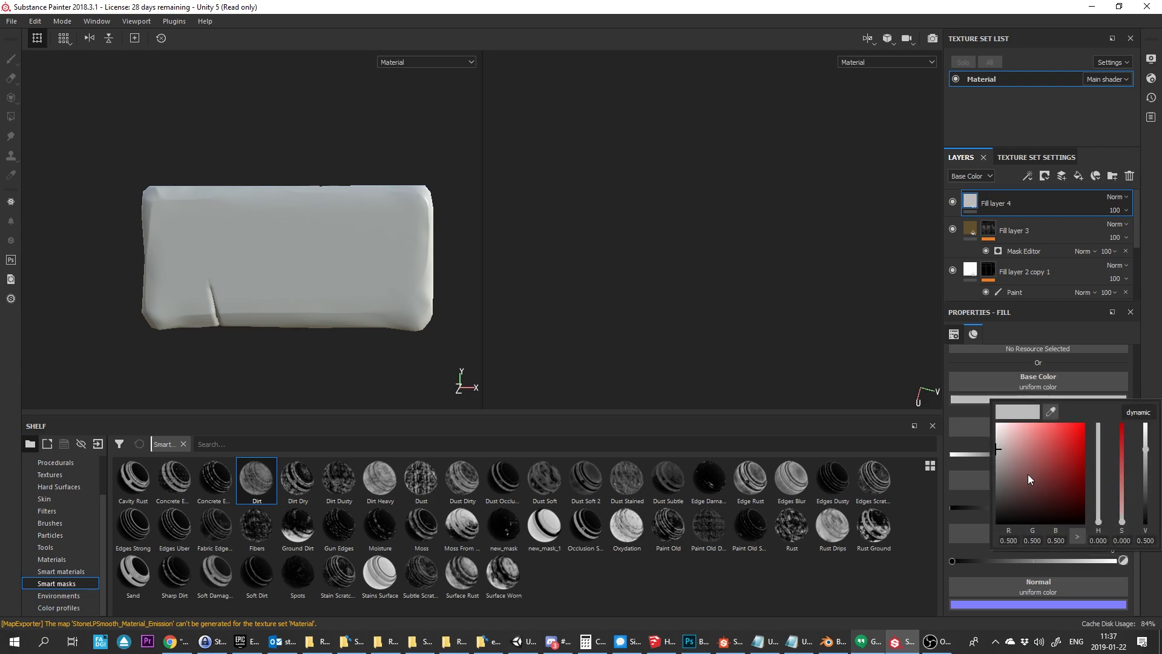
{"action": "left_click", "coordinate": [1023, 449]}
{"action": "left_click", "coordinate": [1099, 497]}
{"action": "left_click", "coordinate": [1028, 490]}
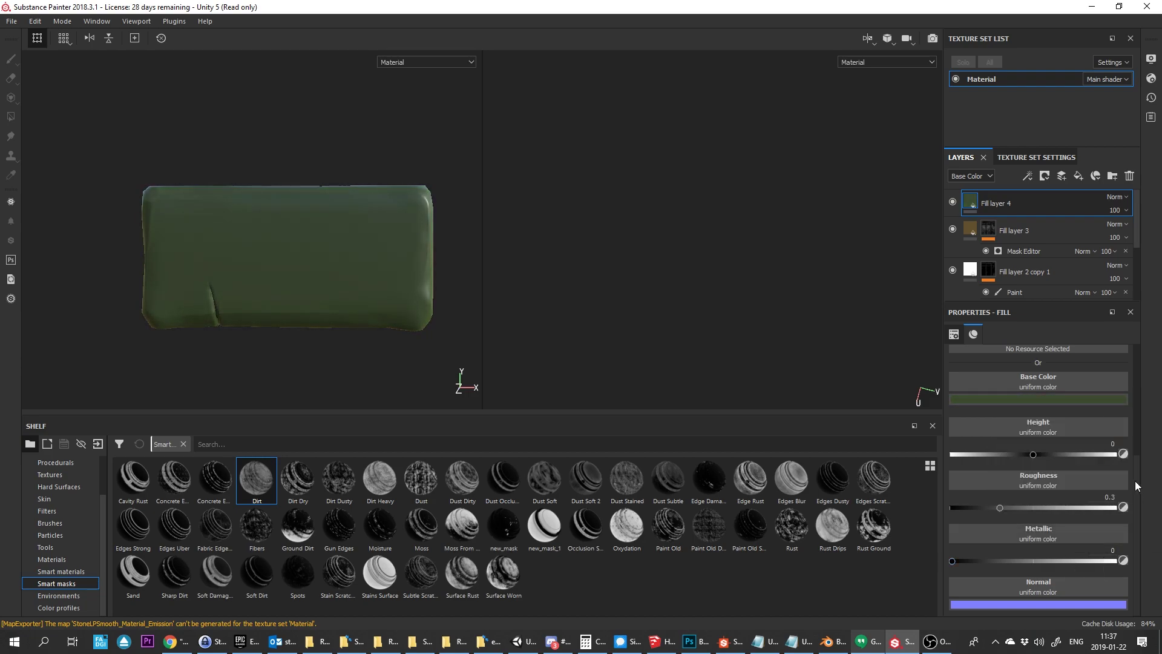
{"action": "left_click_drag", "start_coordinate": [1000, 508], "coordinate": [1117, 507]}
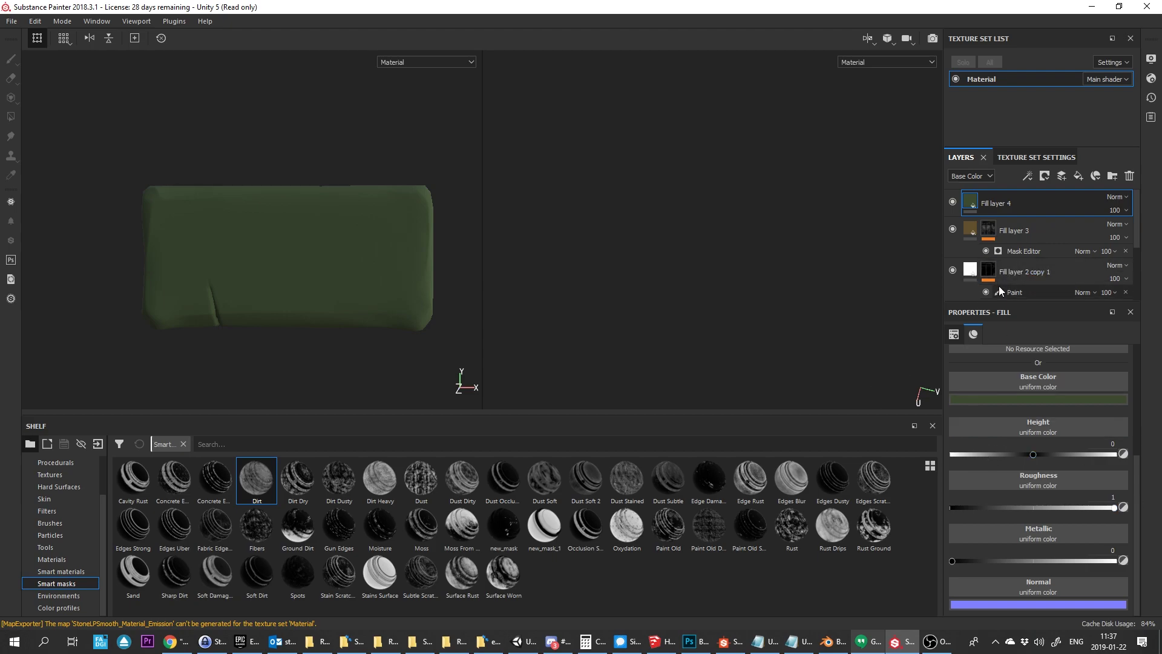
Apply the Ground Dirt smart mask to Fill layer 4 and set its Mask Editor's Texture scale to 0.6
{"action": "mouse_move", "coordinate": [298, 525]}
{"action": "left_mouse_down"}
{"action": "mouse_move", "coordinate": [605, 364]}
{"action": "mouse_move", "coordinate": [975, 206]}
{"action": "left_mouse_up"}
{"action": "left_click", "coordinate": [1030, 235]}
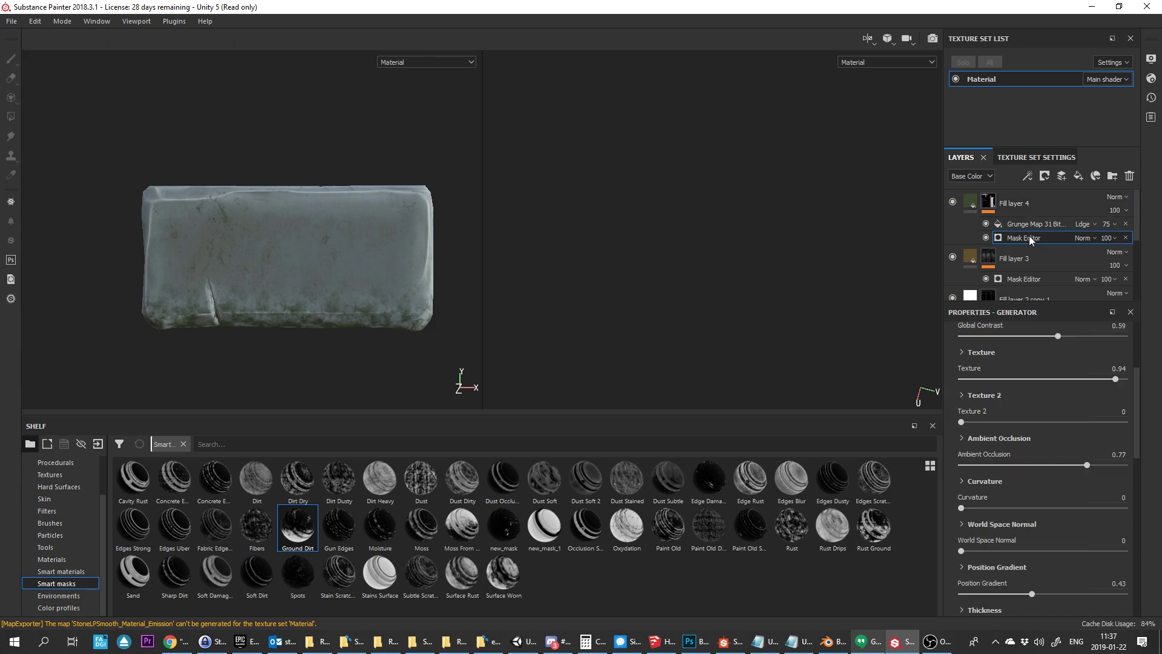
{"action": "left_click", "coordinate": [962, 389]}
{"action": "left_click_drag", "start_coordinate": [1041, 446], "coordinate": [980, 452]}
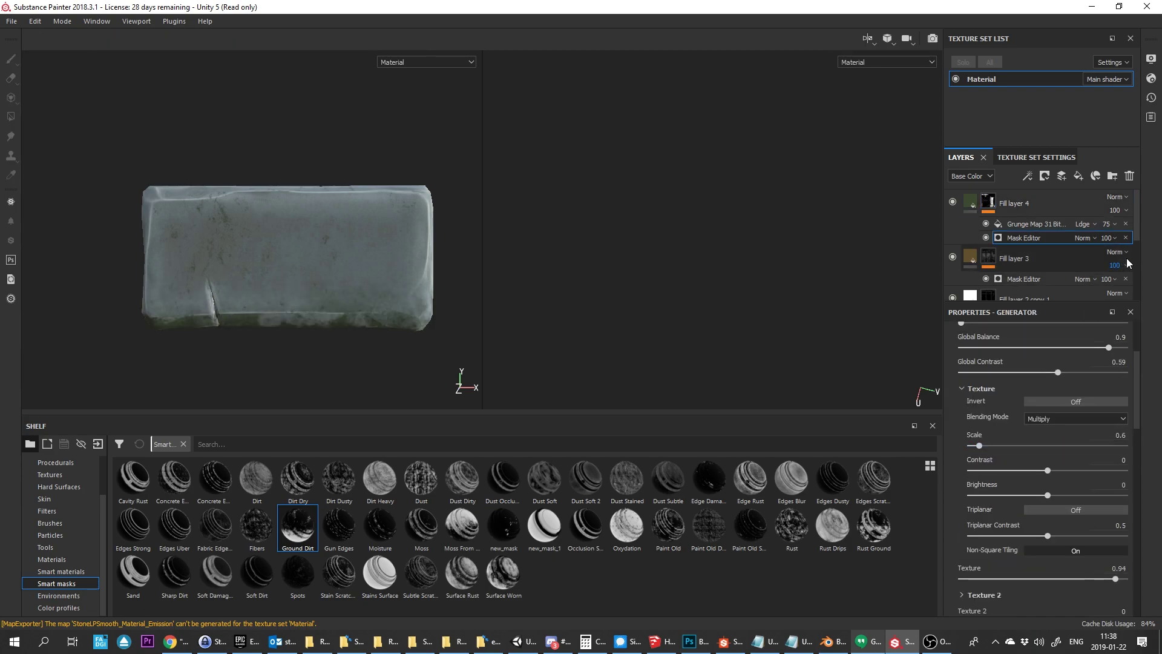
Lower Fill layer 4's opacity to 51 and increase the Position Gradient in its Mask Editor
{"action": "left_click", "coordinate": [1125, 211]}
{"action": "left_click_drag", "start_coordinate": [1121, 233], "coordinate": [1131, 235]}
{"action": "scroll", "coordinate": [1046, 543], "scroll_direction": "down", "scroll_amount": 5}
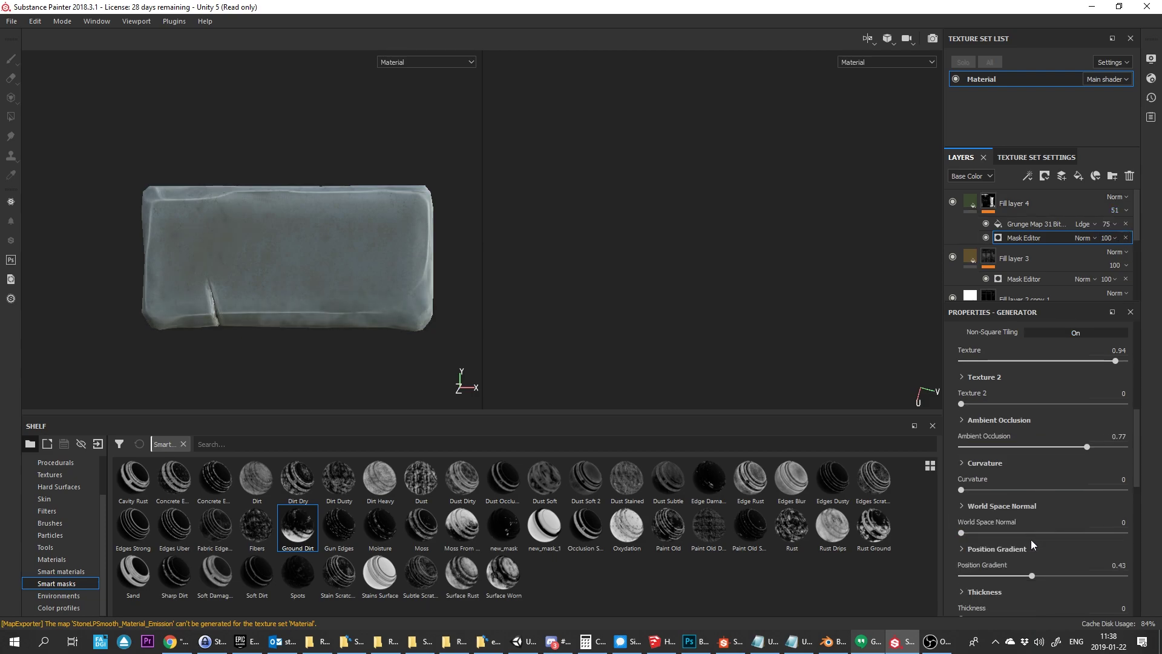
{"action": "left_click_drag", "start_coordinate": [1033, 576], "coordinate": [1093, 562]}
{"action": "scroll", "coordinate": [1078, 515], "scroll_direction": "up", "scroll_amount": 2}
Change Fill layer 4's base color to a more saturated dark green and check the stone from an angle
{"action": "left_click", "coordinate": [970, 201]}
{"action": "left_click", "coordinate": [1019, 402]}
{"action": "left_click_drag", "start_coordinate": [1026, 502], "coordinate": [1053, 501]}
{"action": "left_click", "coordinate": [486, 241]}
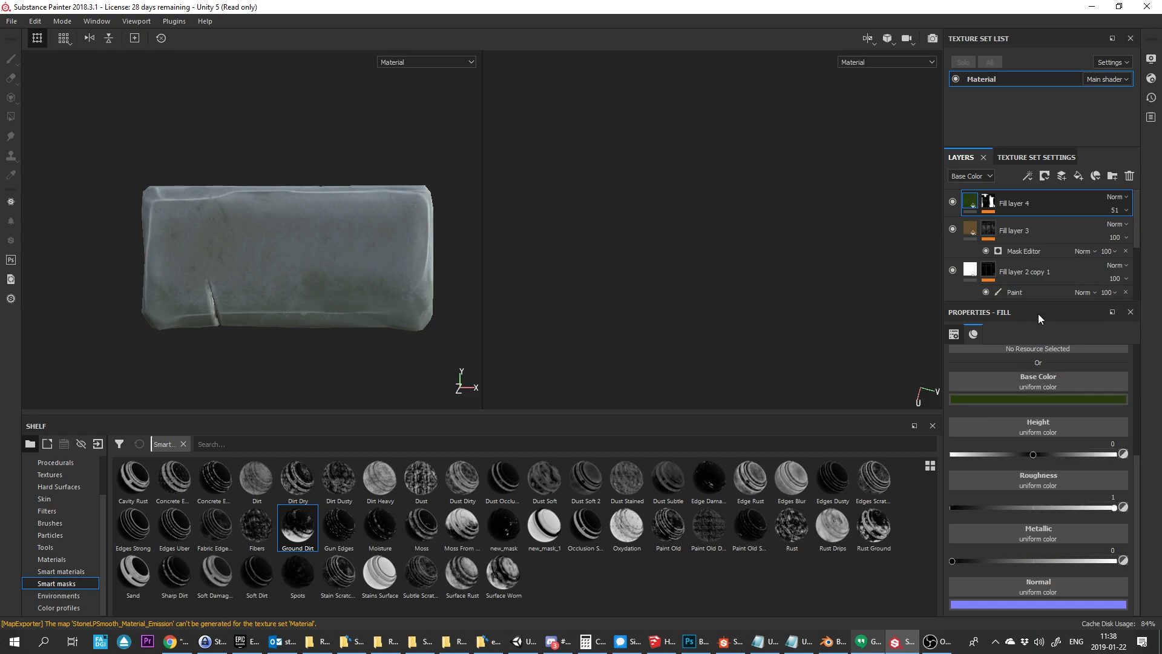
{"action": "left_click", "coordinate": [993, 202]}
{"action": "scroll", "coordinate": [399, 231], "scroll_direction": "up", "scroll_amount": 3}
{"action": "scroll", "coordinate": [399, 233], "scroll_direction": "down", "scroll_amount": 5}
{"action": "left_click_drag", "start_coordinate": [387, 239], "coordinate": [592, 125], "text": "alt"}
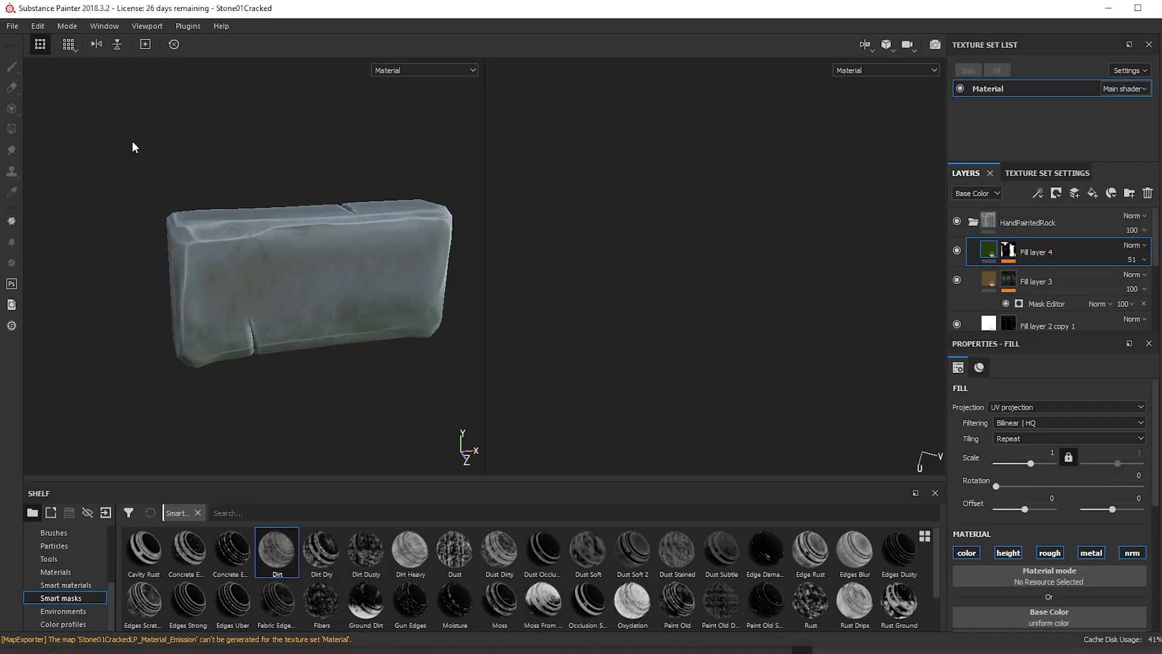
Export the Material texture set to the Desktop as 8-bit PNG at 2048x2048 with the Unity 5 (Standard Metallic) configuration
{"action": "left_click", "coordinate": [12, 26]}
{"action": "mouse_move", "coordinate": [46, 72]}
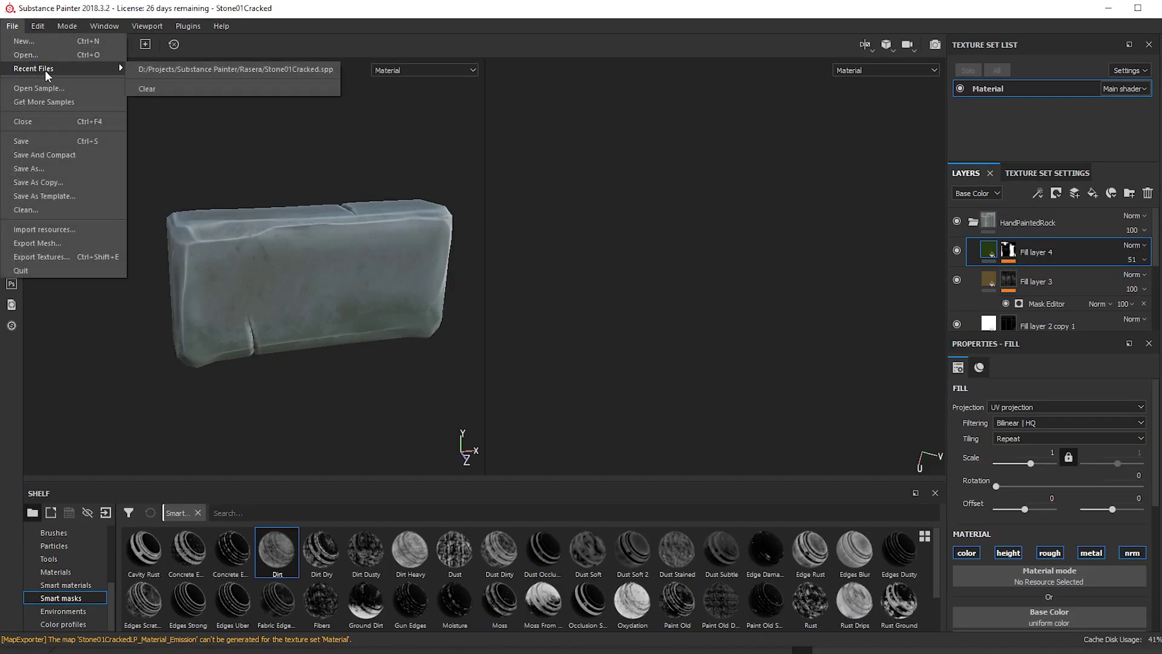
{"action": "left_click", "coordinate": [83, 254]}
{"action": "left_click", "coordinate": [347, 157]}
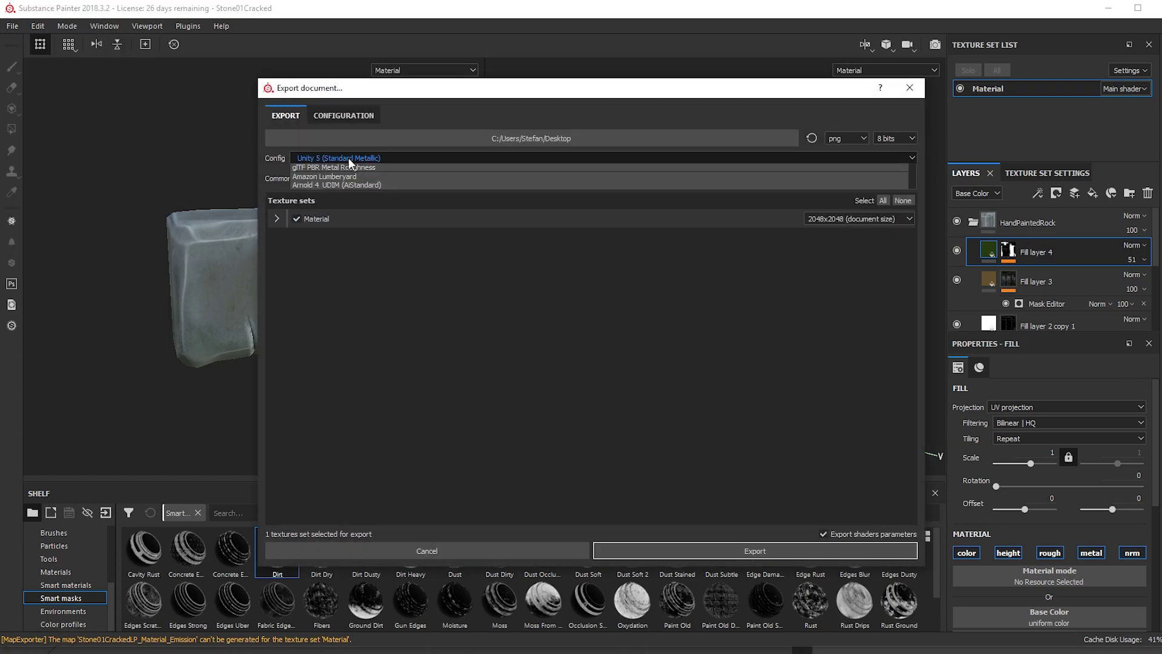
{"action": "left_click", "coordinate": [361, 236]}
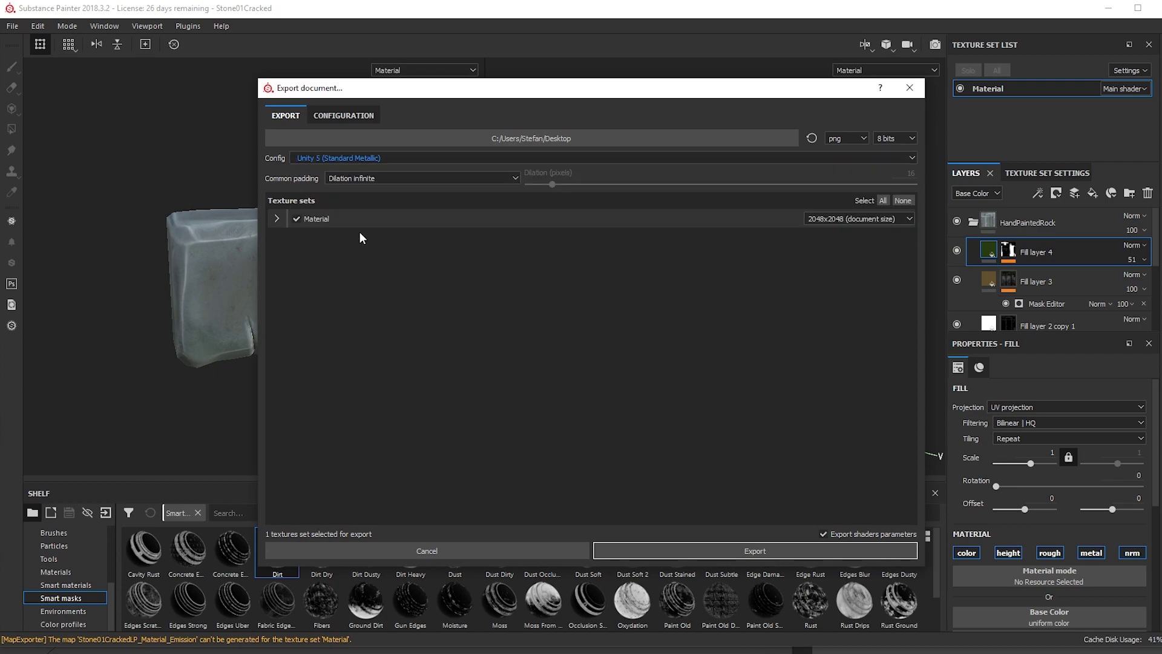
{"action": "left_click", "coordinate": [277, 219]}
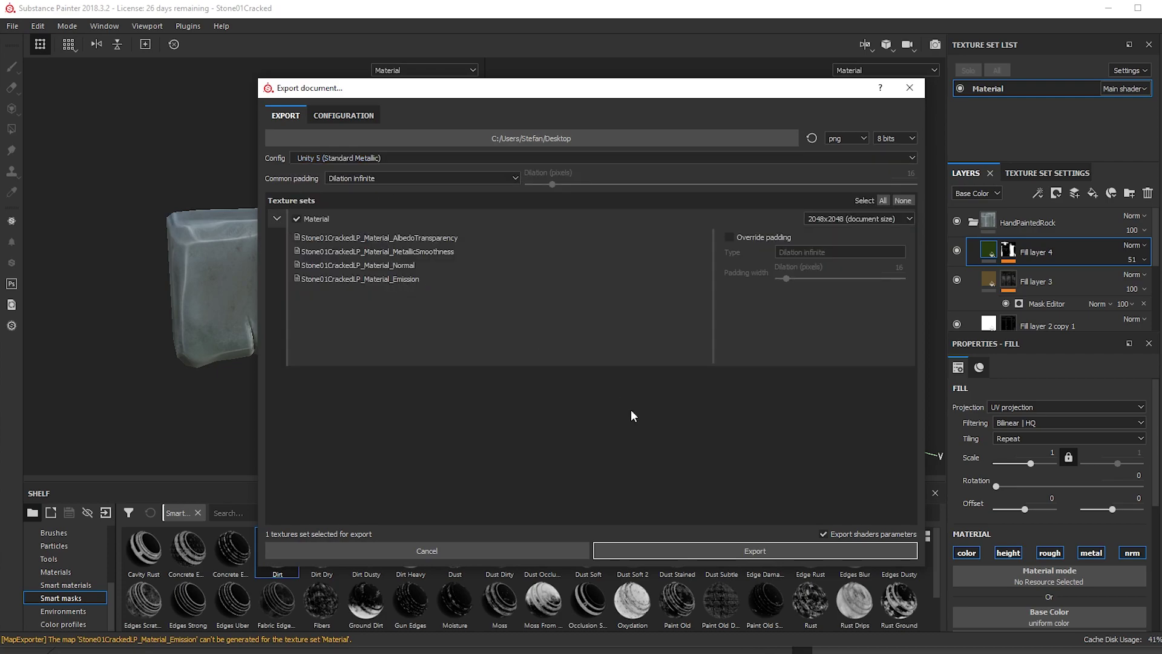
{"action": "left_click", "coordinate": [753, 554]}
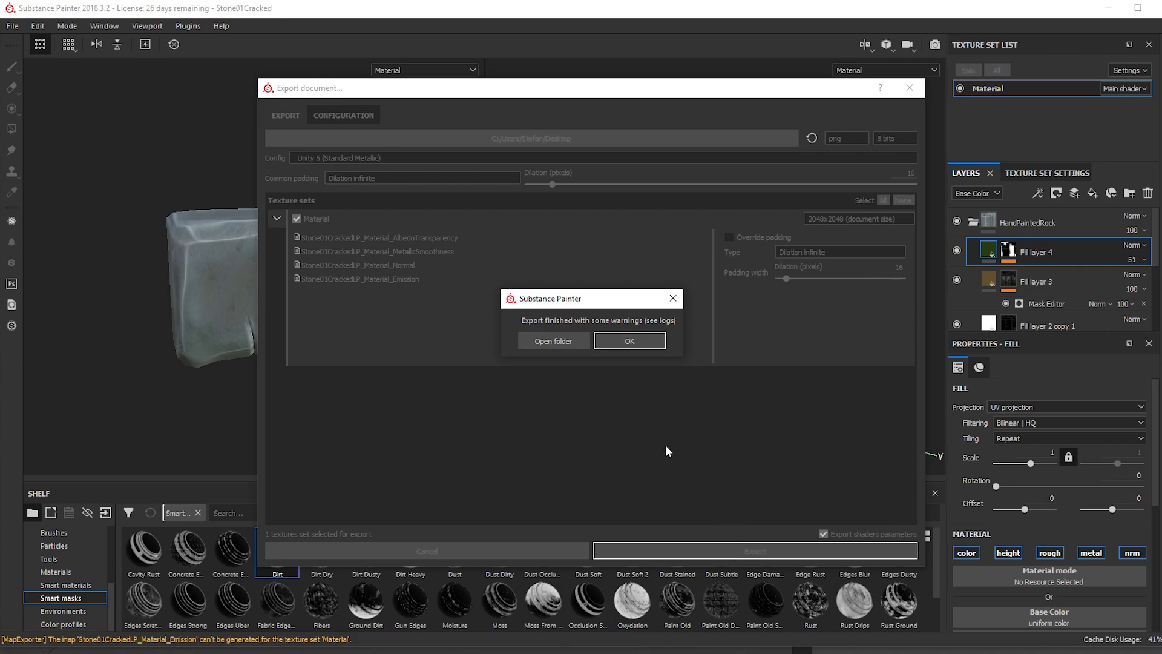
{"action": "left_click", "coordinate": [630, 342]}
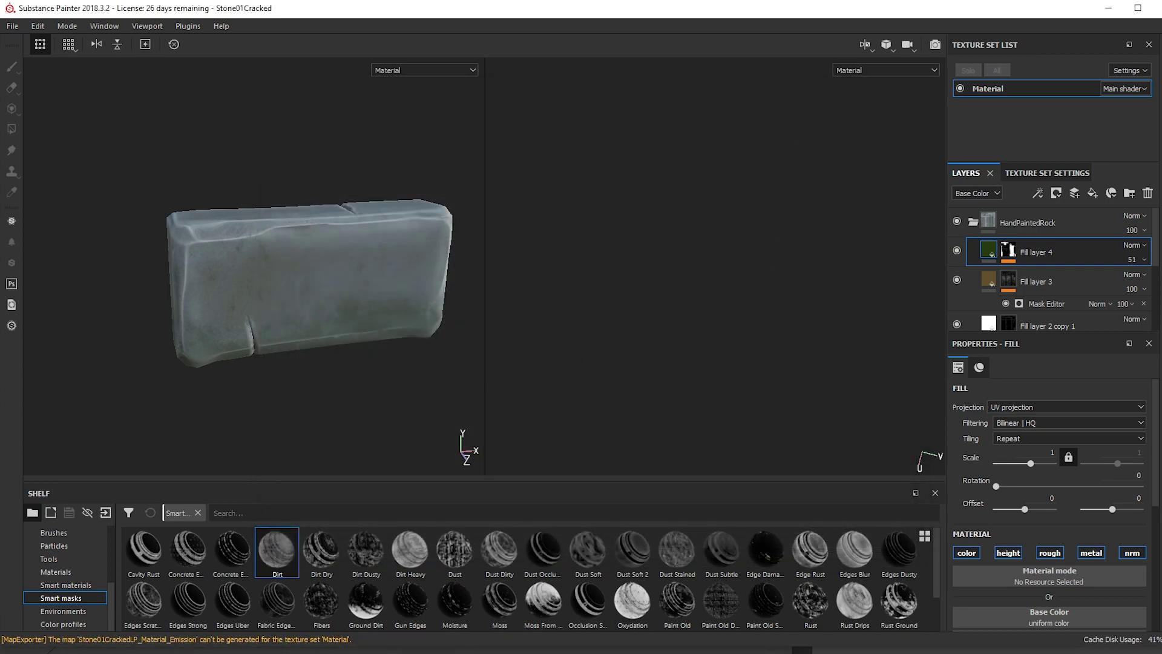